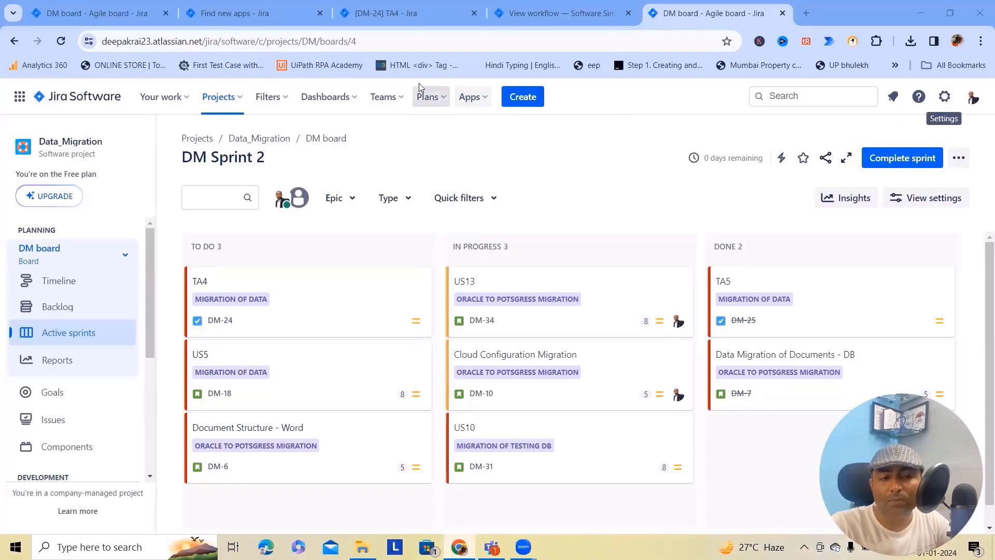
# Review the Smart Attachments for Jira marketplace listing, including its rating, installs, overview and described document-management capabilities.
pyautogui.click(235, 11)
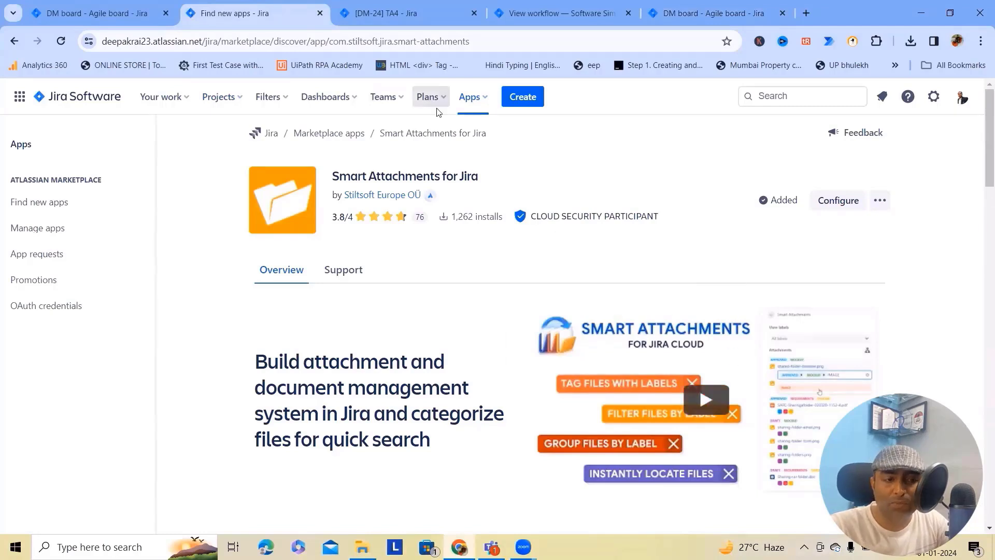
pyautogui.moveTo(421, 196); pyautogui.dragTo(383, 195)
pyautogui.click(545, 174)
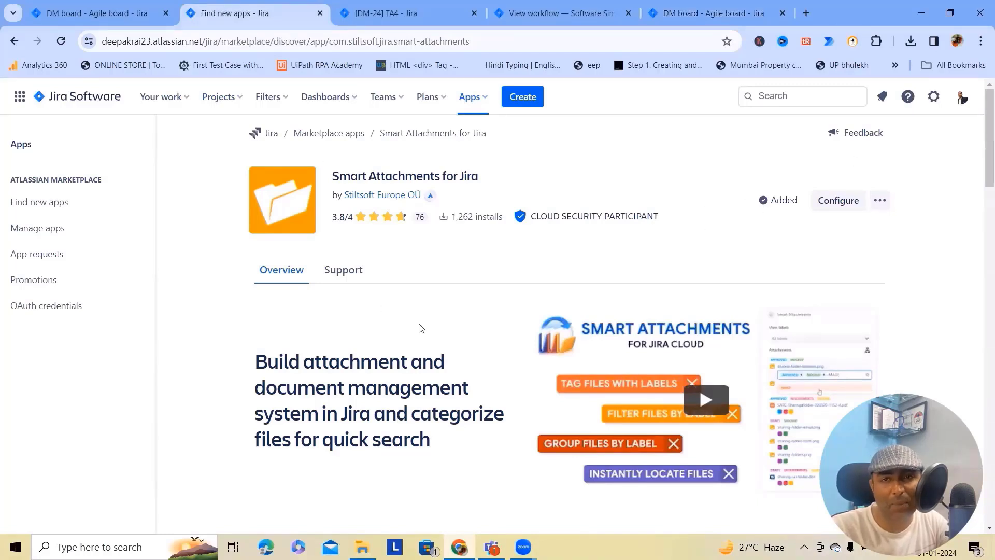
pyautogui.moveTo(798, 206)
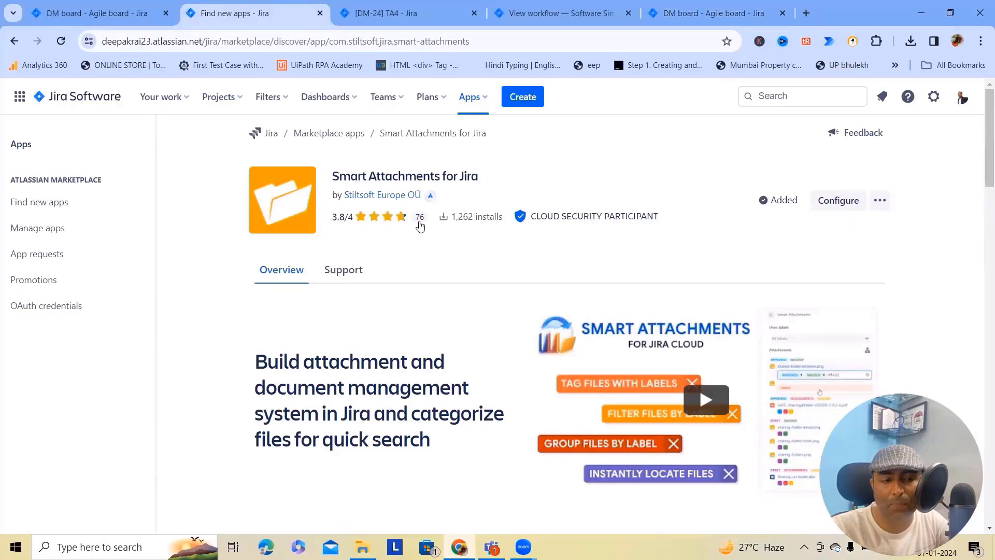
pyautogui.scroll(-1, 399, 230)
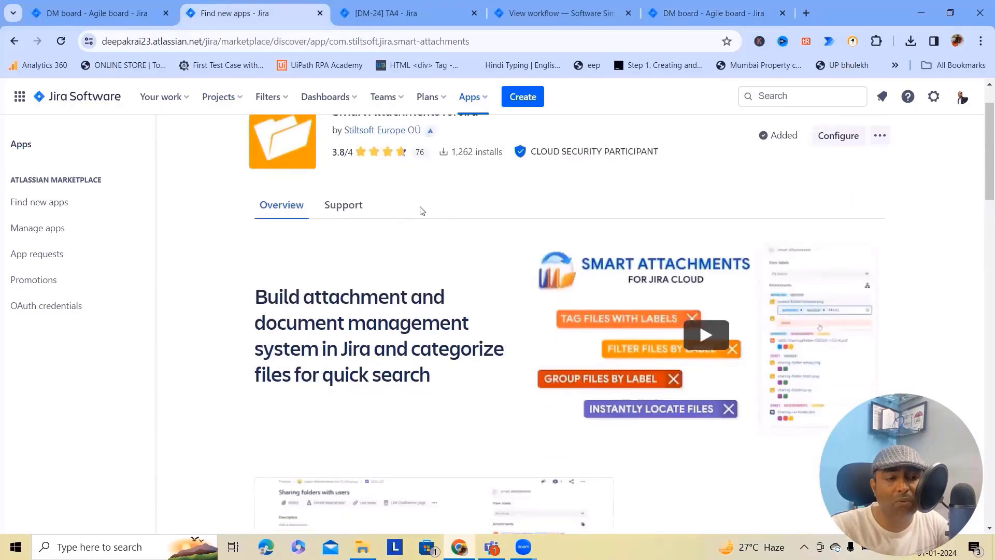
pyautogui.moveTo(426, 133)
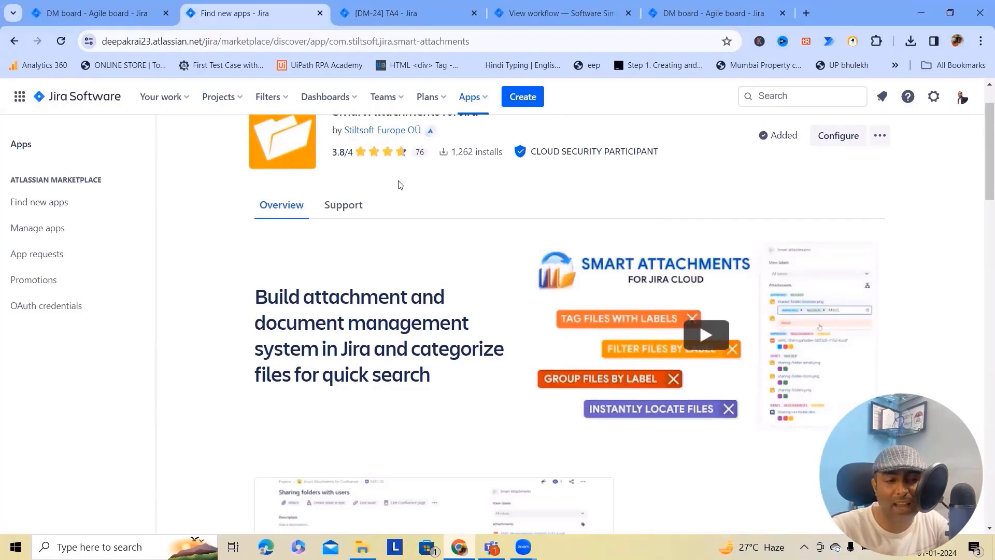
pyautogui.scroll(1, 401, 184)
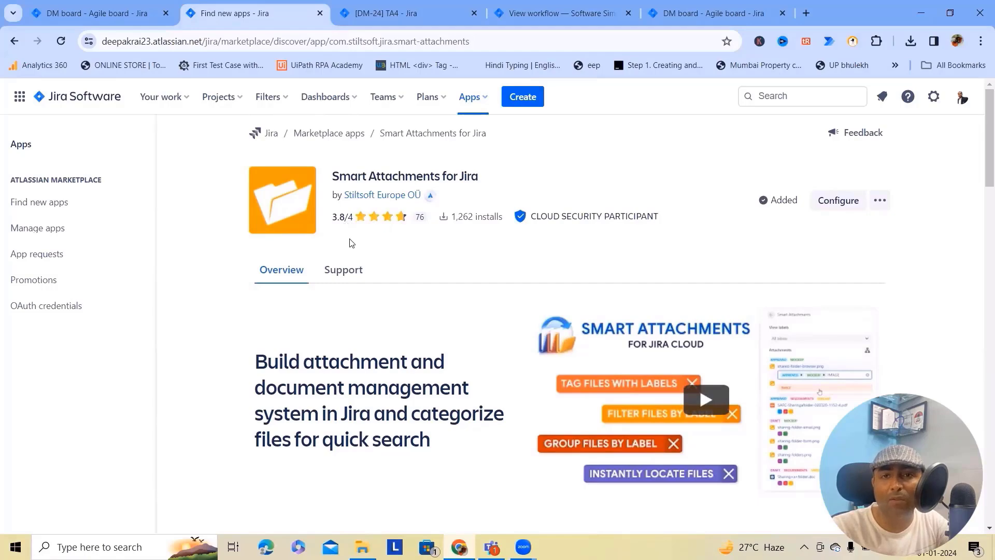
pyautogui.scroll(-10, 393, 246)
pyautogui.scroll(3, 493, 345)
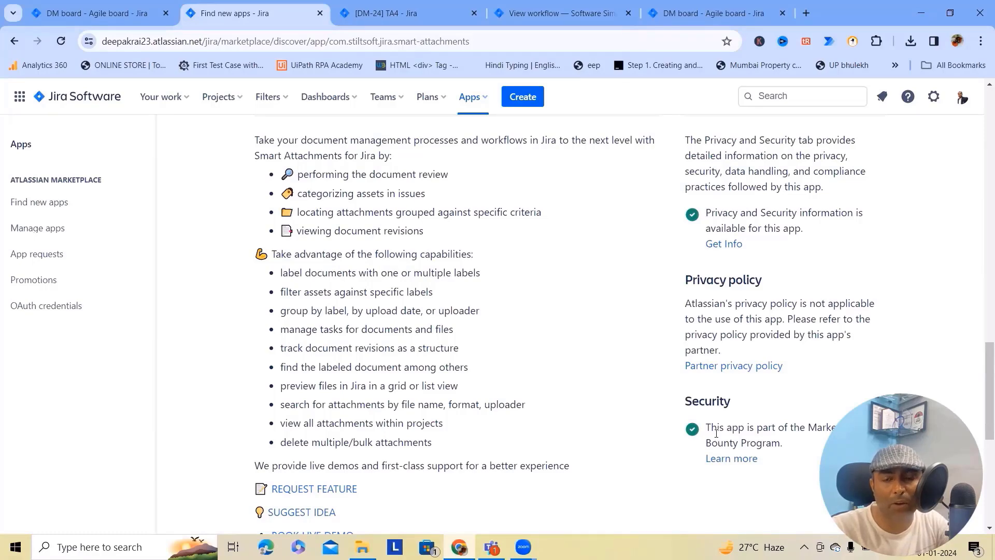
pyautogui.scroll(20, 744, 419)
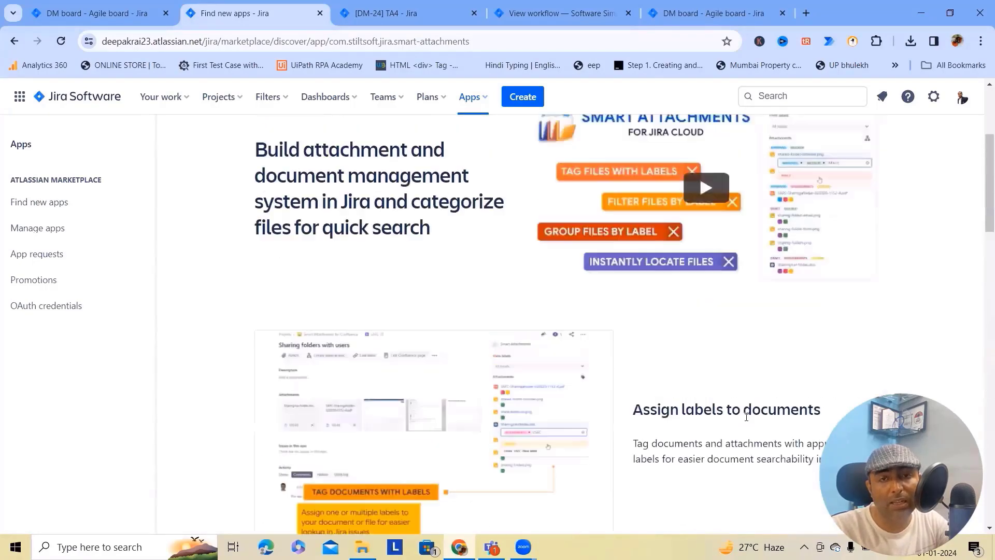
pyautogui.scroll(4, 746, 420)
pyautogui.scroll(1, 747, 420)
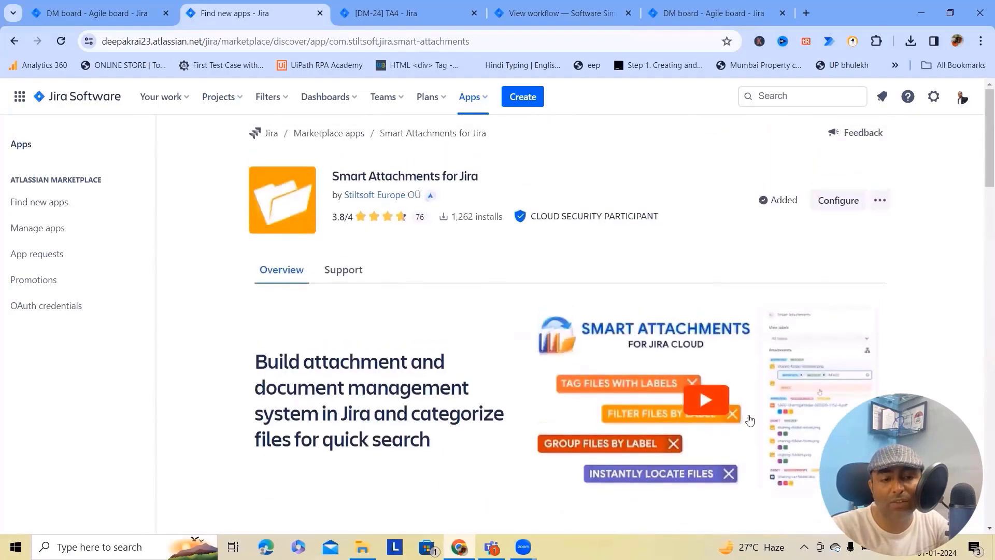
pyautogui.moveTo(531, 216)
pyautogui.moveTo(531, 216); pyautogui.dragTo(671, 215)
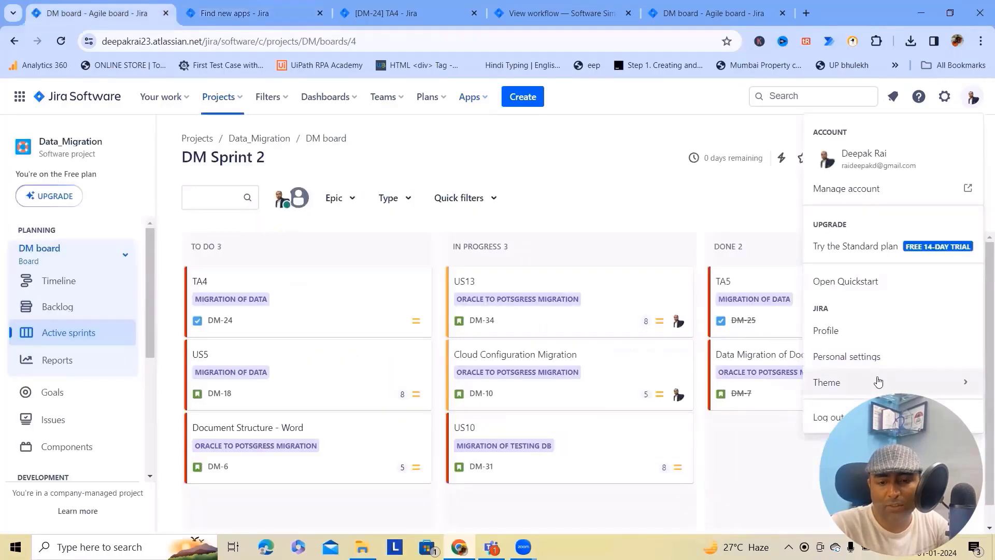
pyautogui.moveTo(905, 383)
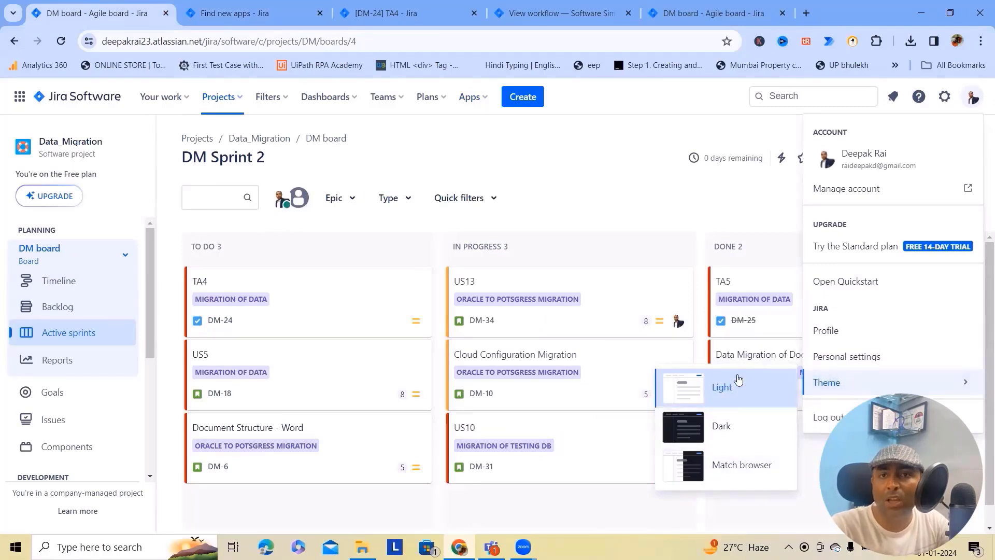
pyautogui.click(579, 181)
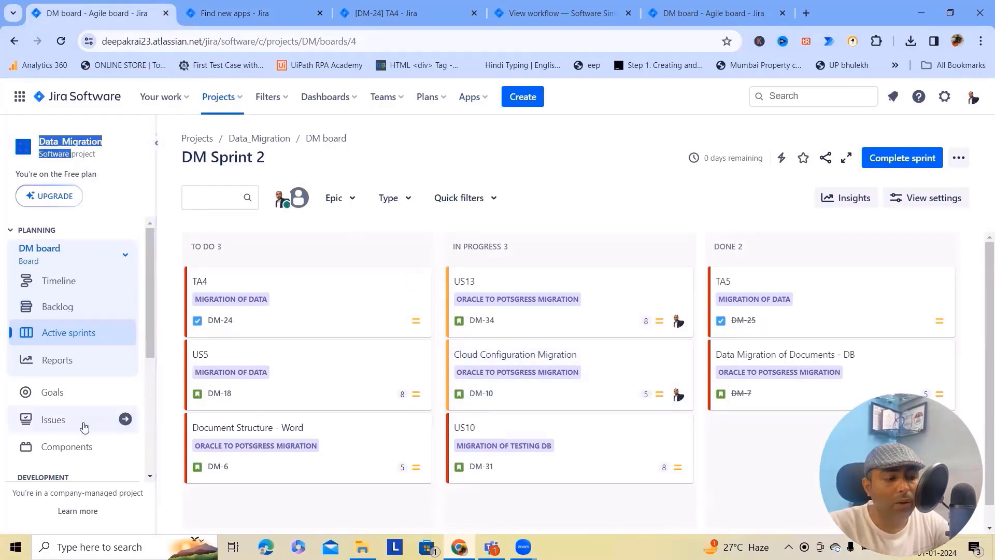
pyautogui.scroll(-5, 84, 426)
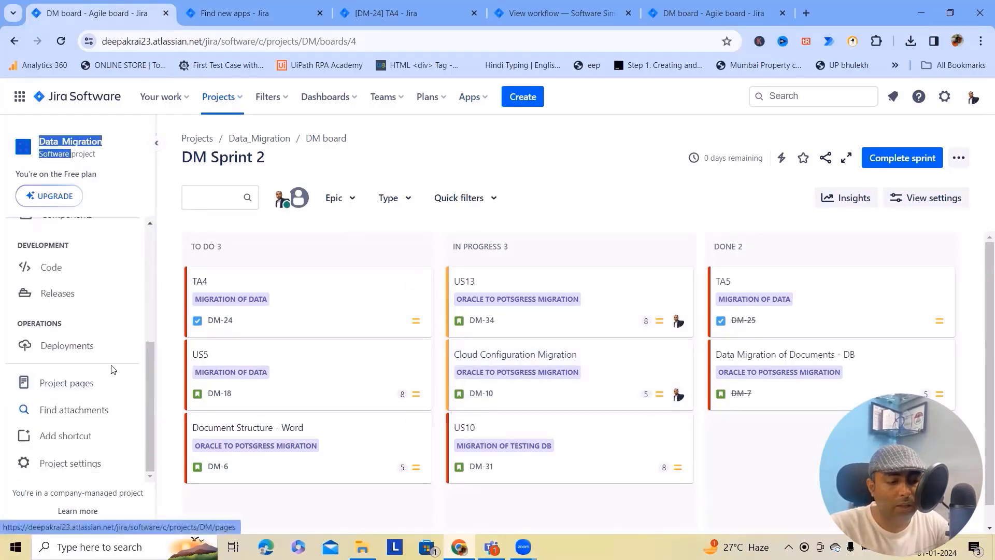
pyautogui.click(56, 466)
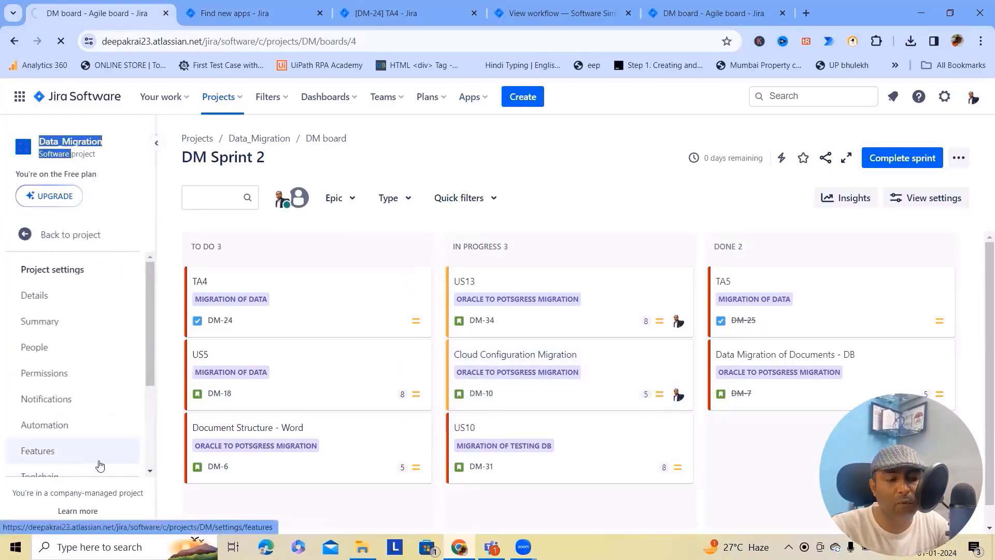
pyautogui.scroll(-2, 466, 248)
pyautogui.click(71, 186)
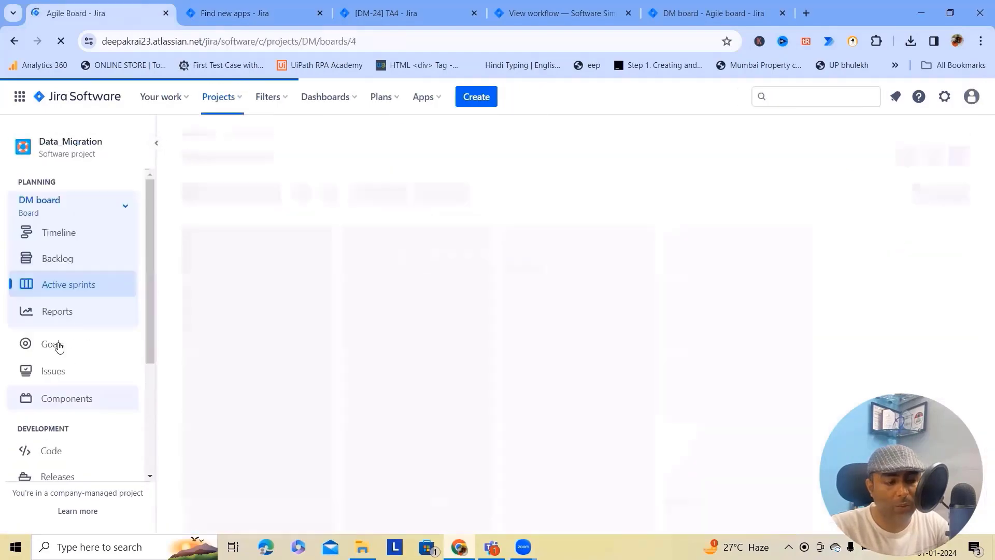
pyautogui.scroll(-4, 66, 355)
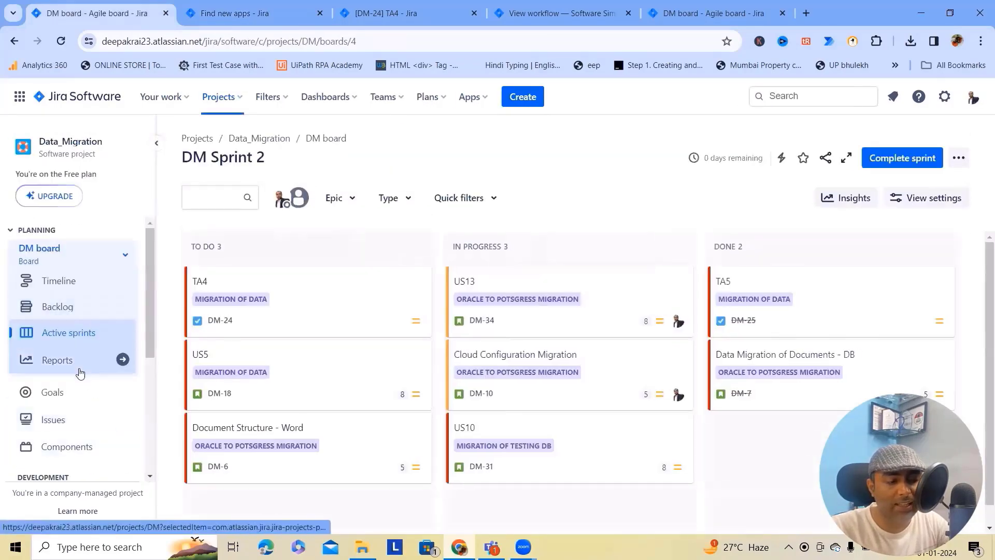
pyautogui.scroll(-5, 83, 384)
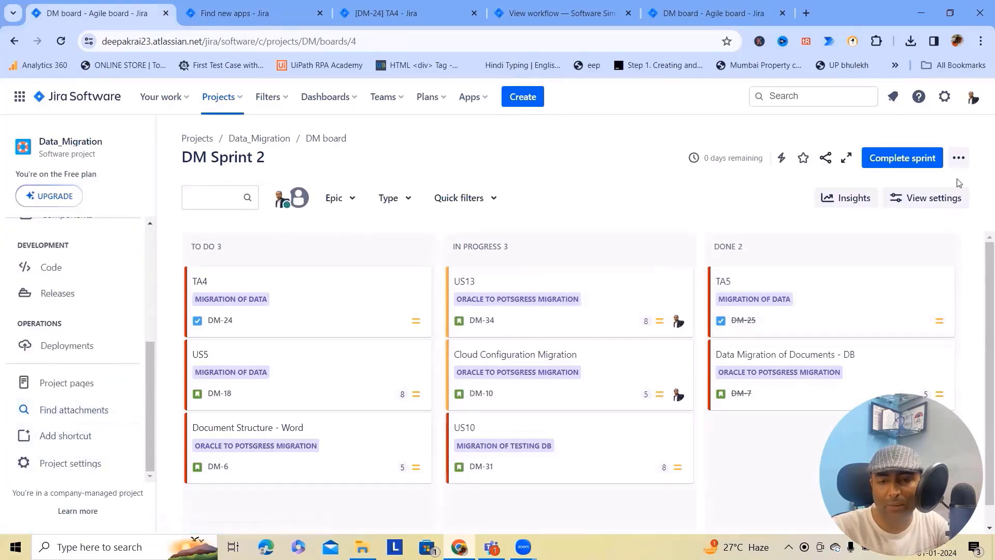
# Switch to the TA4 issue (DM-24) and look over its attachments and Smart Attachments section.
pyautogui.rightClick(200, 284)
pyautogui.click(394, 13)
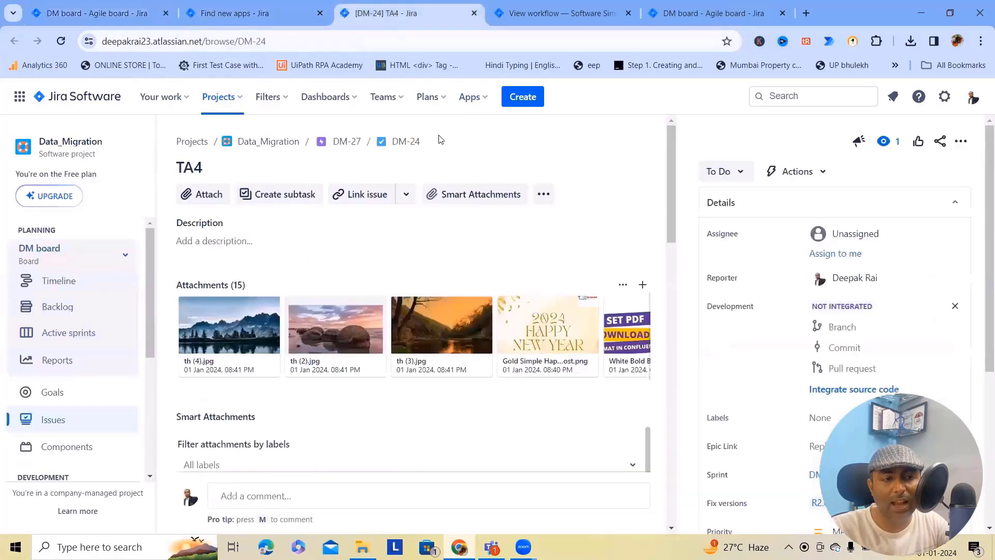
pyautogui.scroll(-4, 440, 317)
pyautogui.scroll(4, 309, 284)
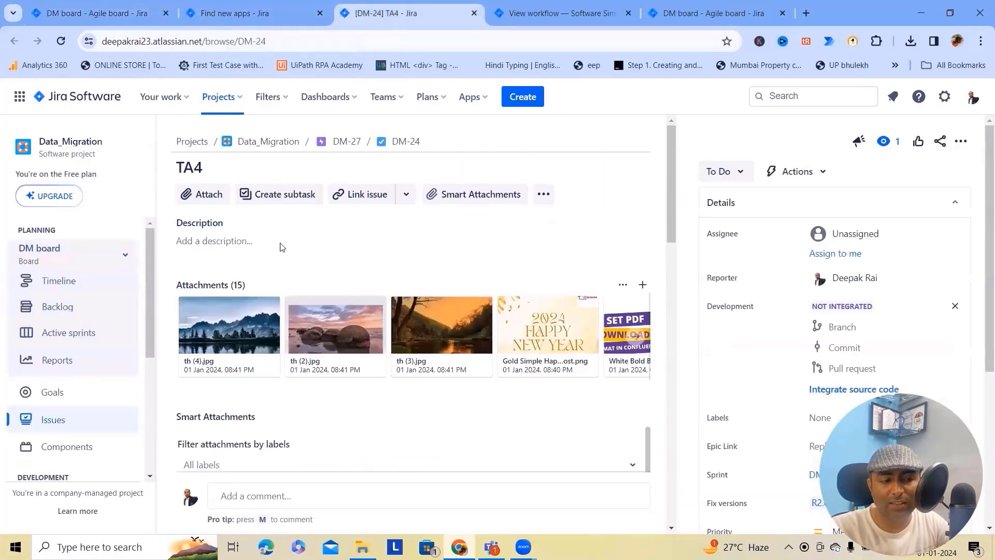
# Reload the TA4 issue and examine the Smart Attachments file list alongside the issue details.
pyautogui.click(61, 41)
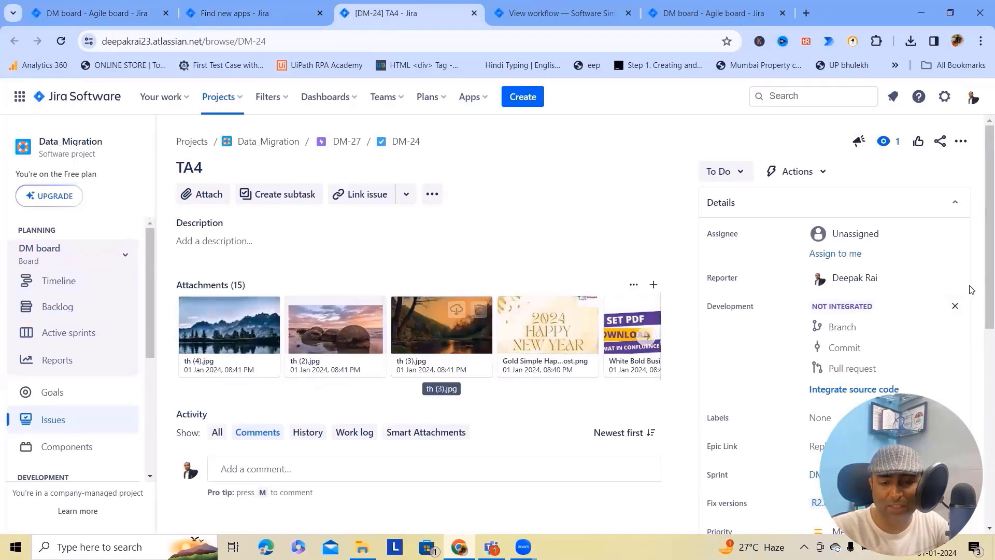
pyautogui.scroll(-10, 969, 288)
pyautogui.scroll(-1, 835, 358)
pyautogui.scroll(8, 832, 344)
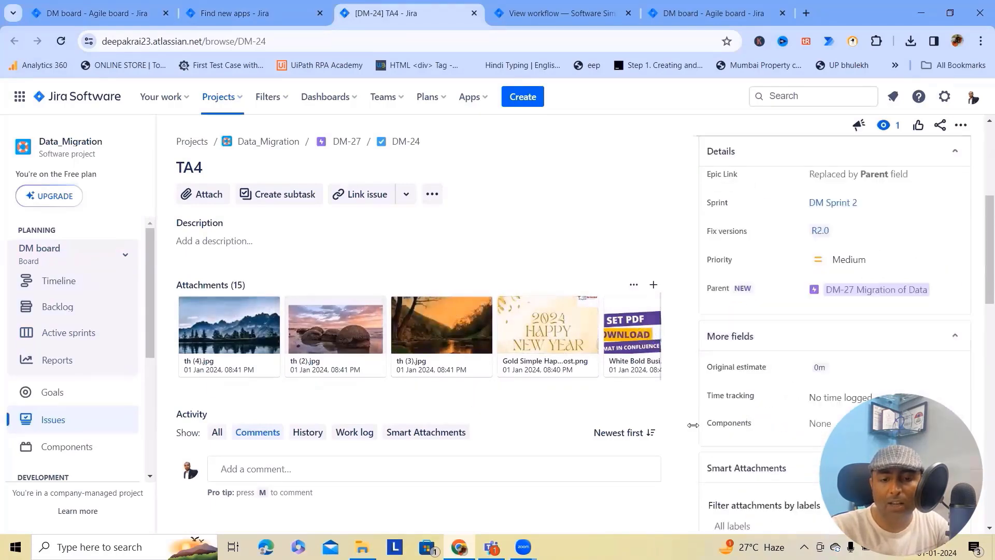
pyautogui.scroll(-4, 788, 426)
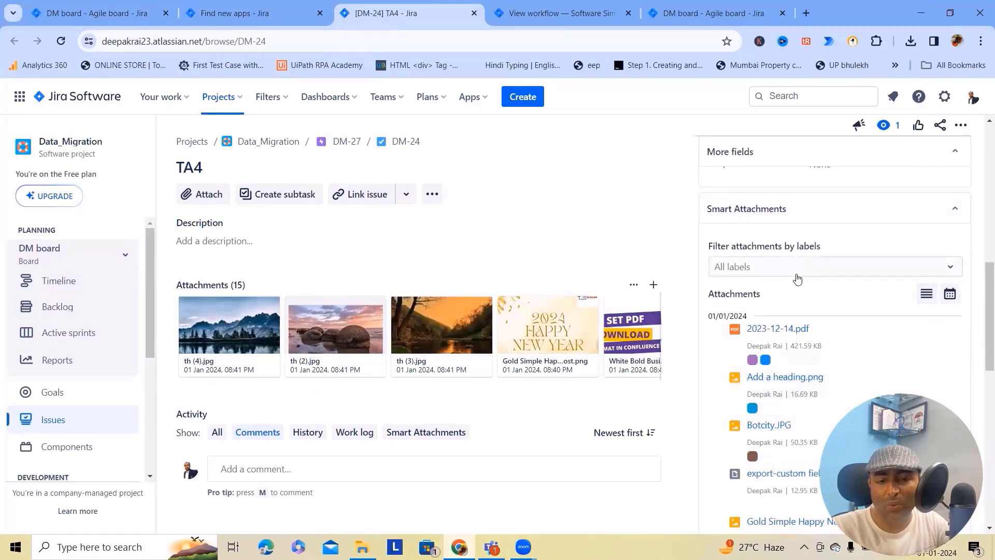
pyautogui.scroll(-5, 793, 290)
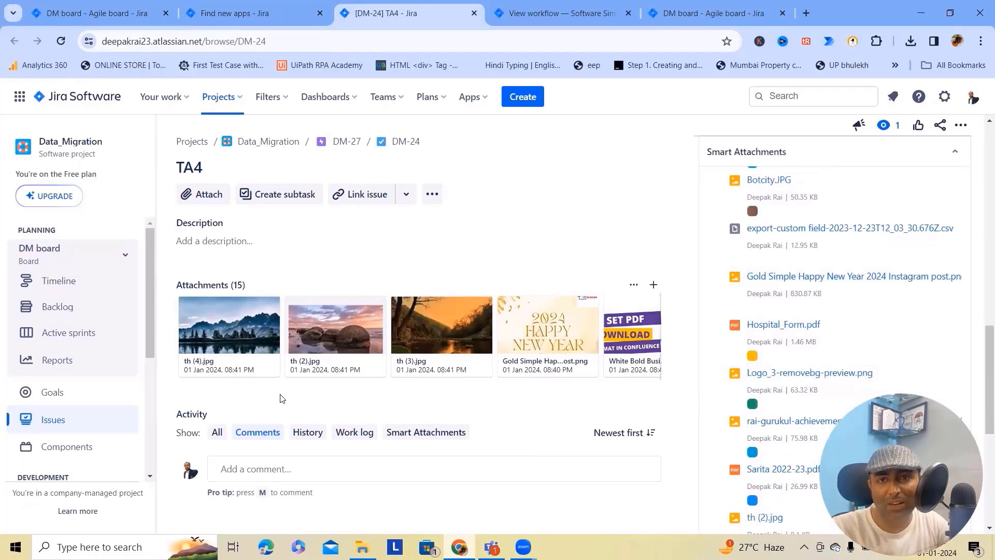
# Open the Data_Migration project settings in a new tab and turn on Show smart attachments panel in the Smart Attachments configuration.
pyautogui.scroll(-1, 96, 435)
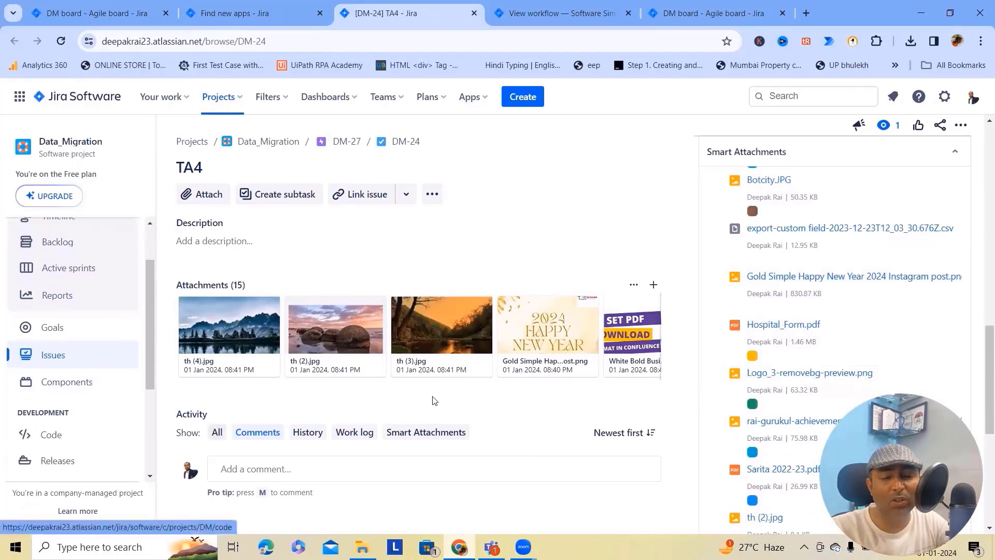
pyautogui.scroll(-1, 93, 411)
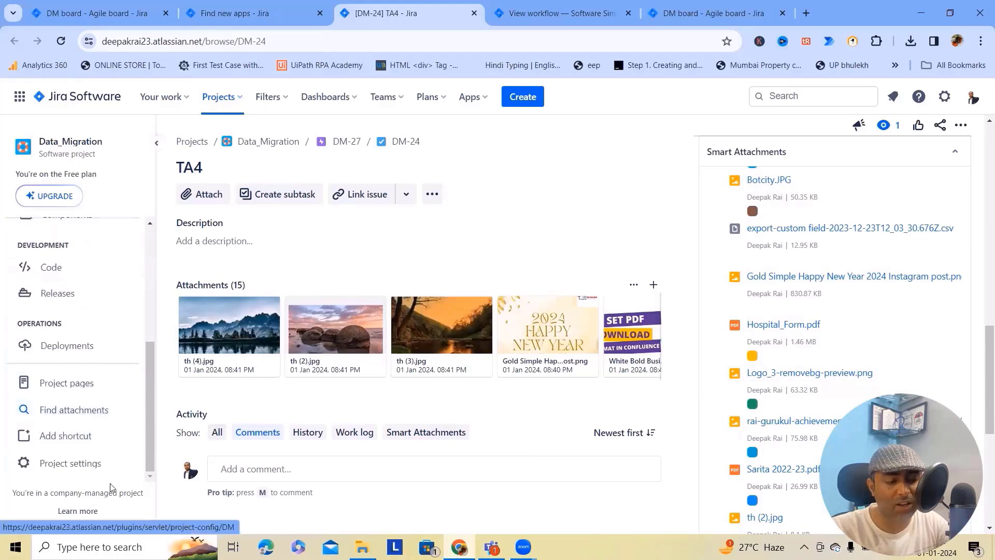
pyautogui.rightClick(58, 462)
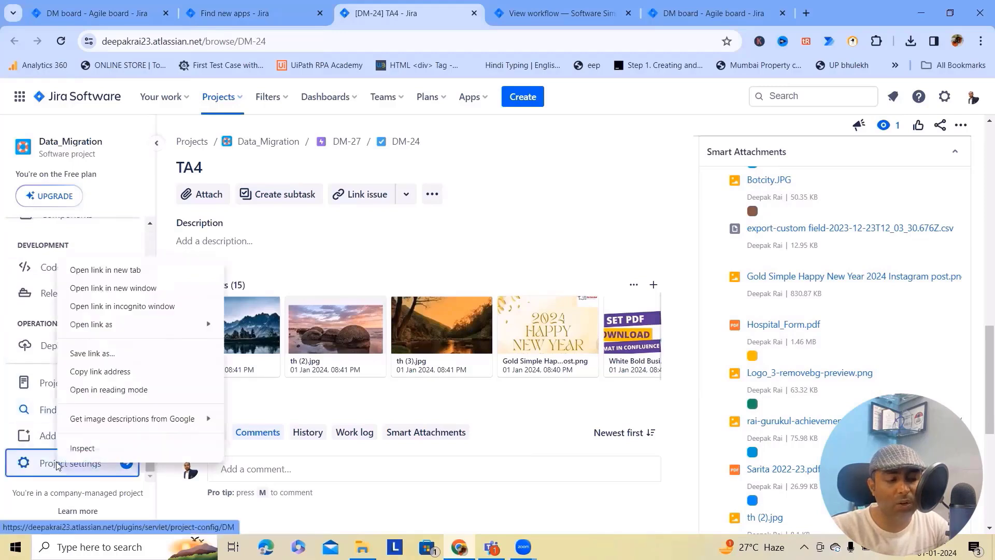
pyautogui.click(94, 270)
pyautogui.hotkey('ctrl', 'Tab')
pyautogui.scroll(-3, 78, 415)
pyautogui.scroll(-3, 75, 419)
pyautogui.click(73, 422)
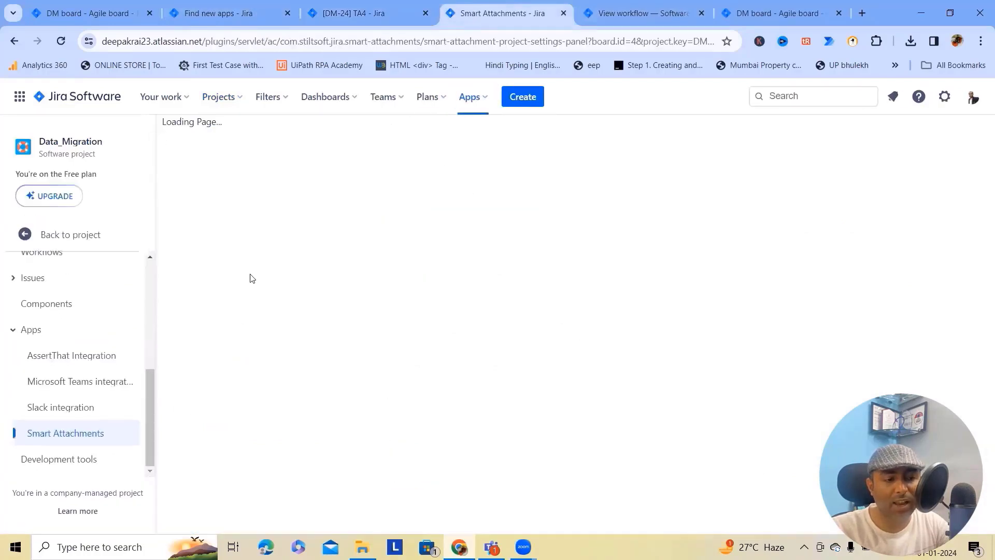
pyautogui.click(177, 180)
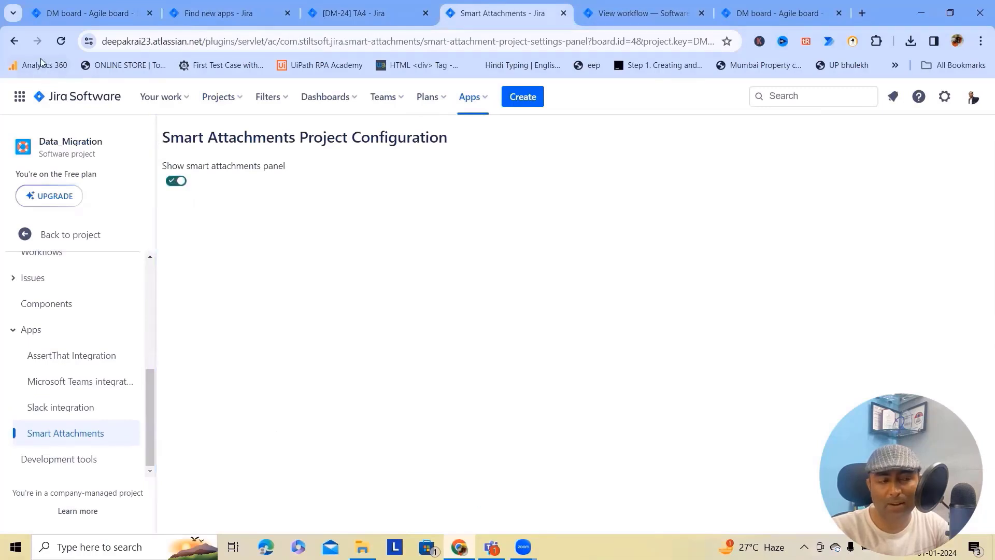
# Return to the TA4 issue, reload it, and examine the Smart Attachments panel and its labelled files in the main content.
pyautogui.click(89, 14)
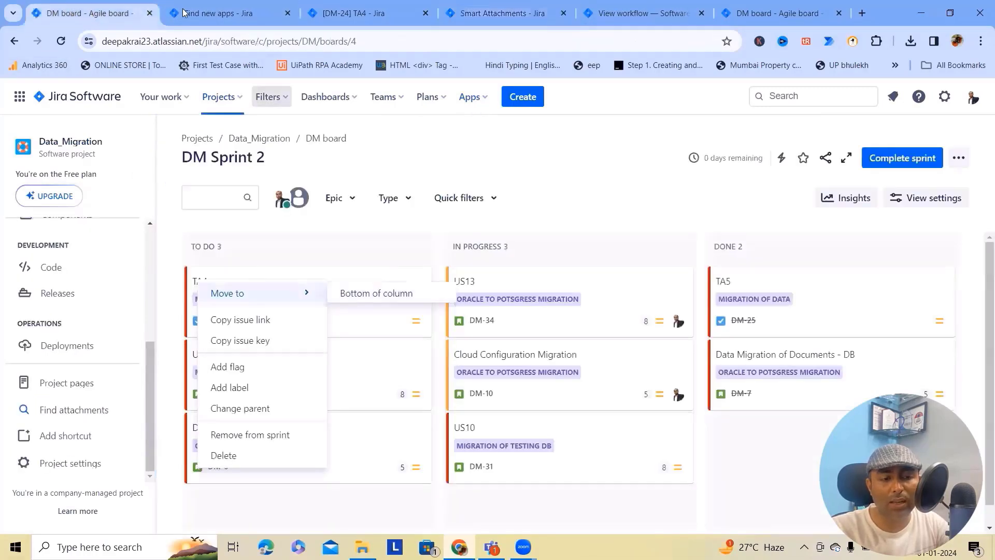
pyautogui.click(358, 13)
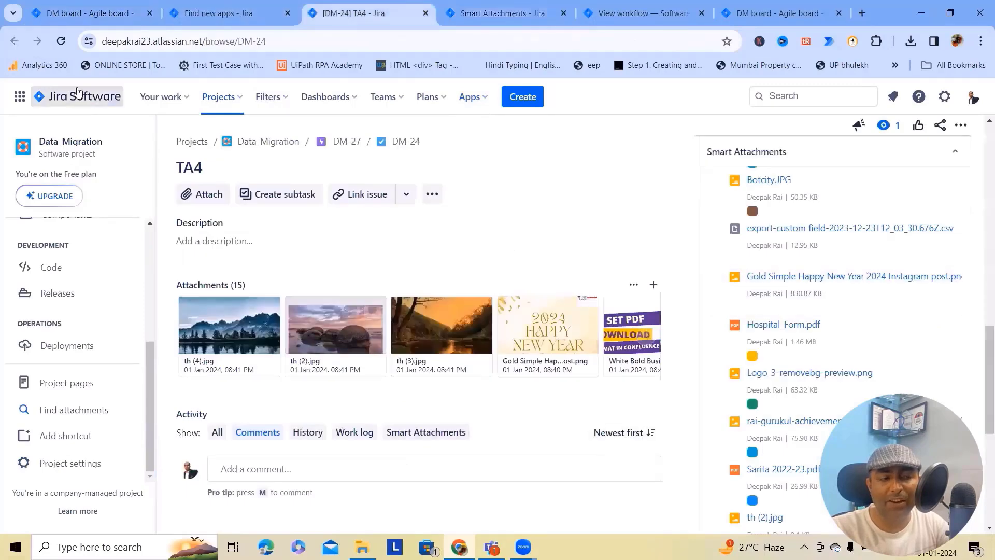
pyautogui.click(62, 41)
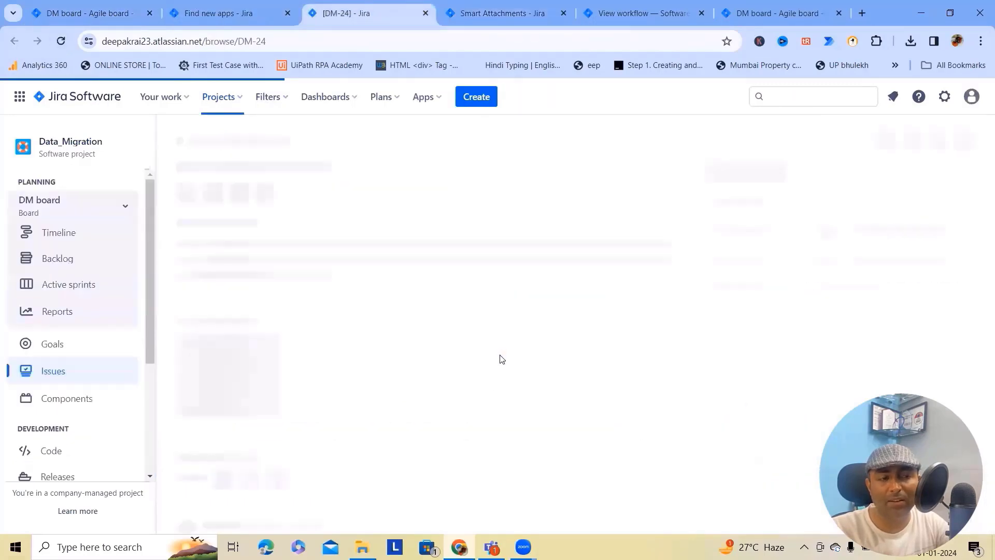
pyautogui.scroll(-3, 391, 378)
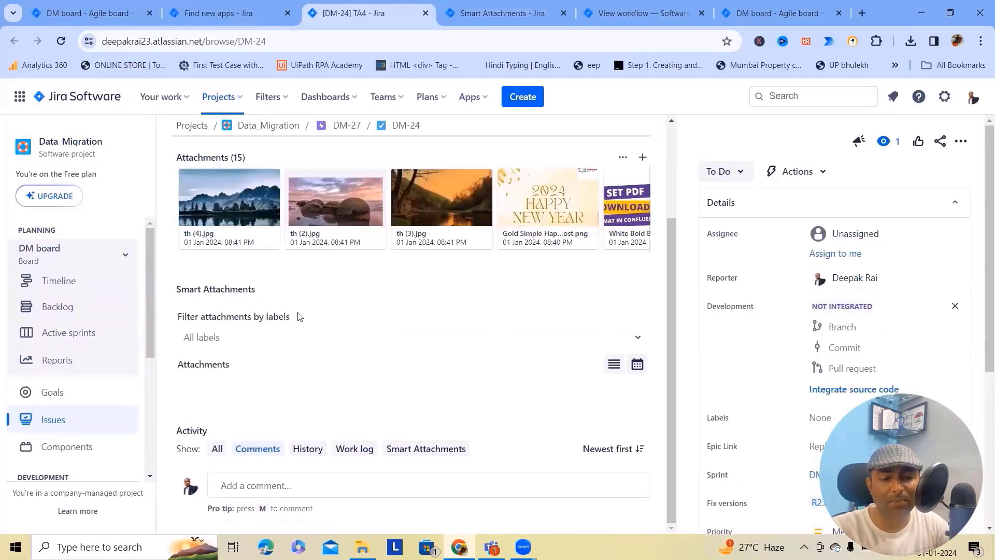
pyautogui.scroll(-6, 290, 331)
pyautogui.scroll(5, 317, 358)
pyautogui.scroll(3, 331, 383)
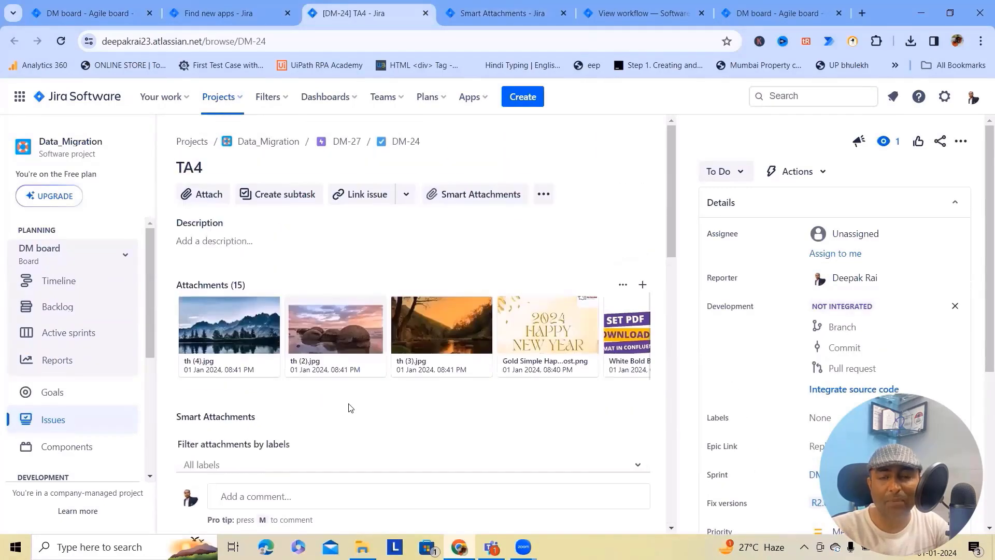
pyautogui.scroll(-8, 350, 412)
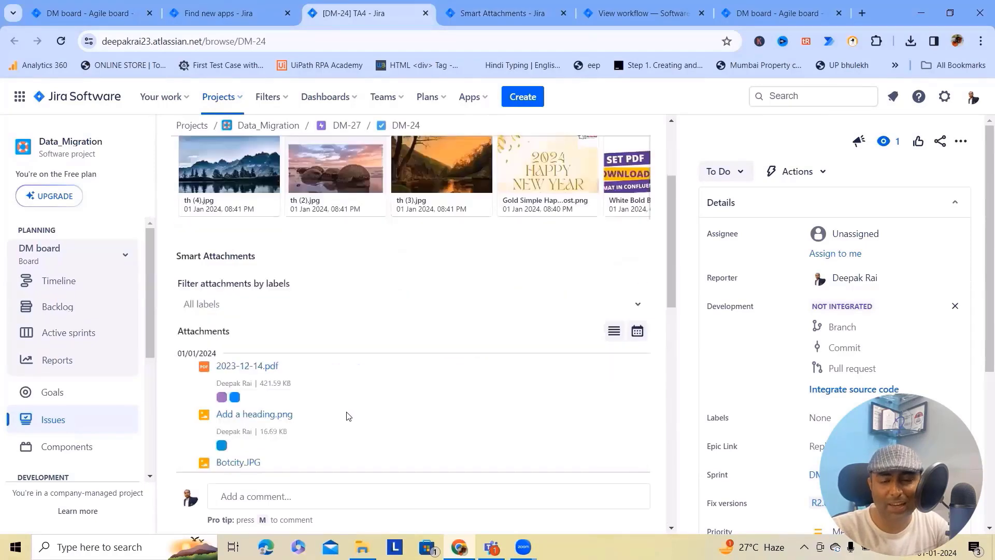
pyautogui.moveTo(384, 424)
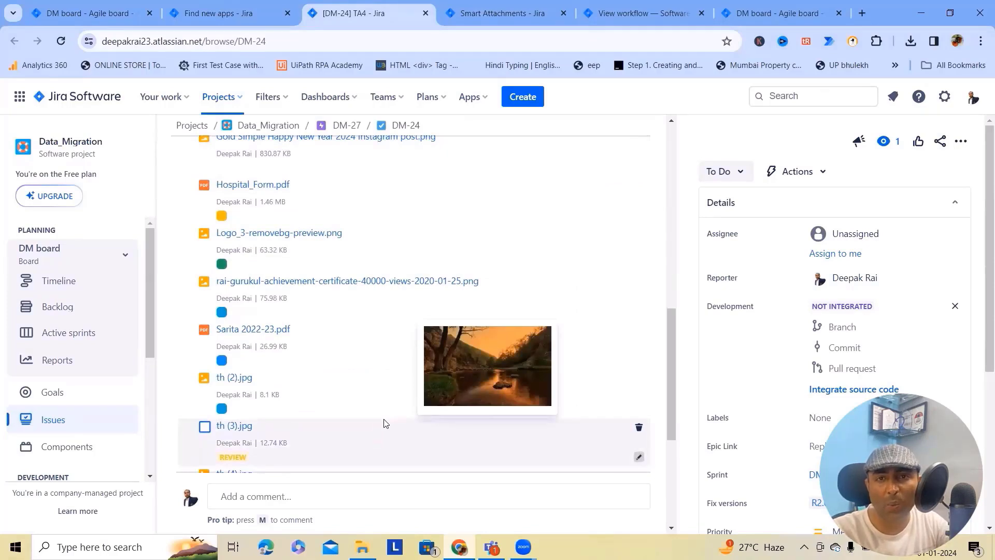
# Look through the Smart Attachments file list on the TA4 issue together with the regular attachments above it.
pyautogui.moveTo(376, 284)
pyautogui.scroll(3, 518, 337)
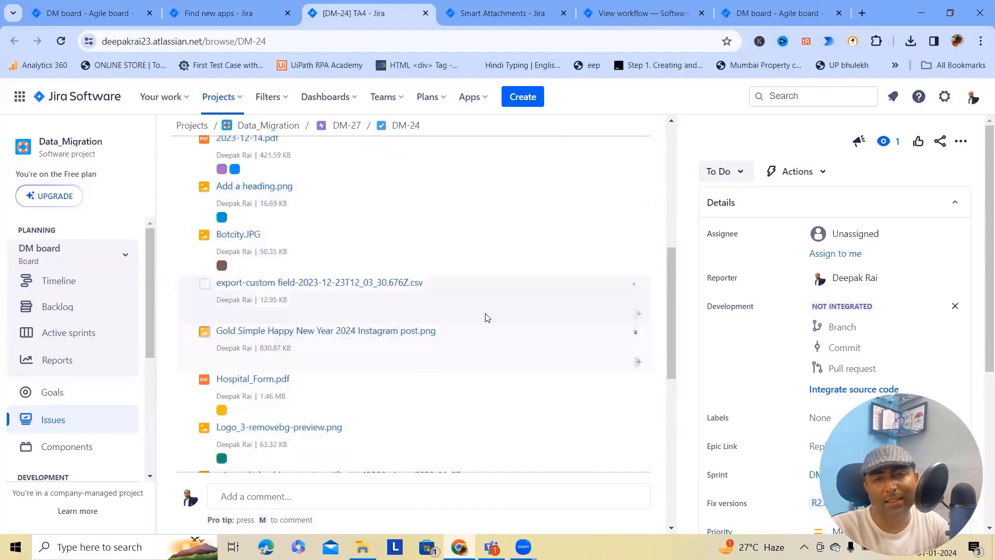
pyautogui.scroll(5, 355, 290)
pyautogui.scroll(-2, 327, 290)
pyautogui.scroll(-2, 438, 271)
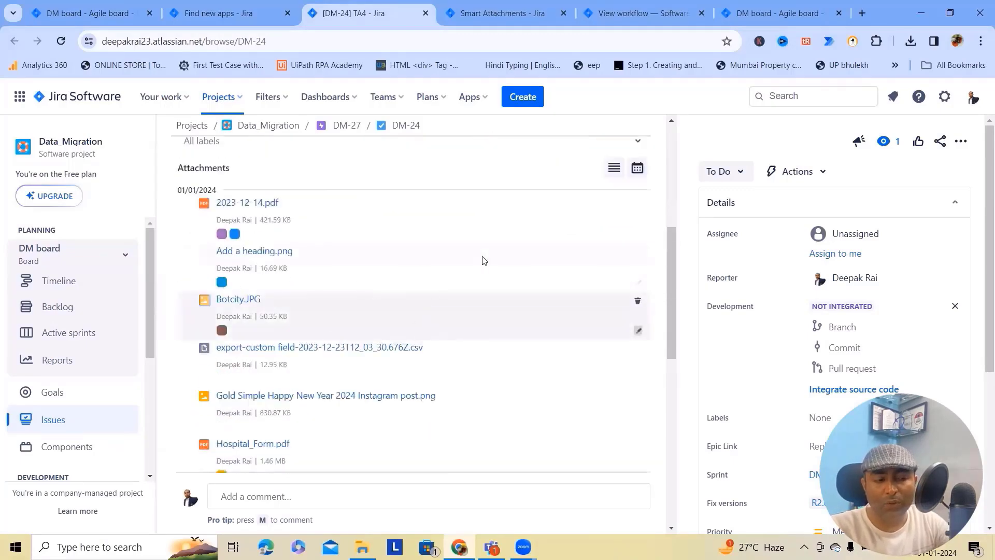
pyautogui.scroll(4, 444, 315)
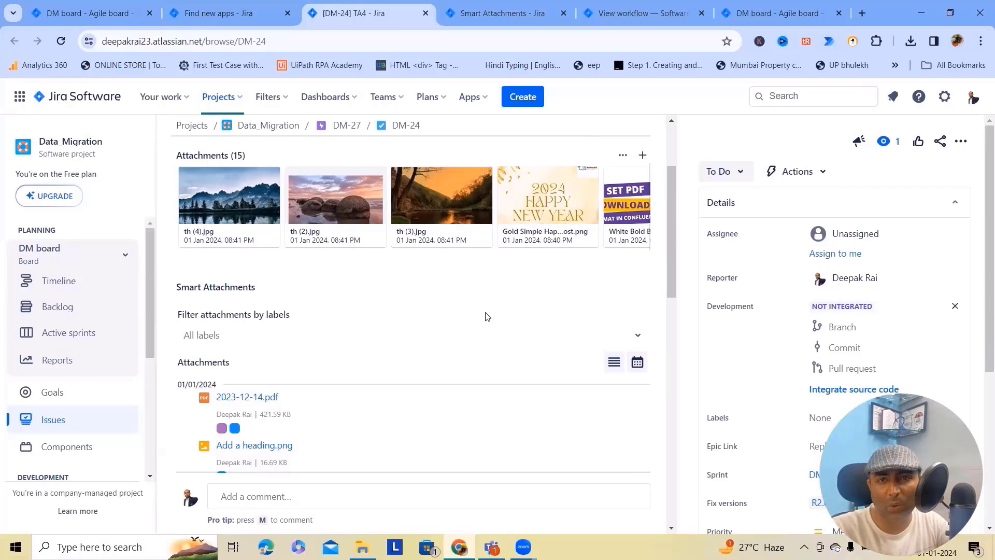
pyautogui.scroll(-3, 438, 324)
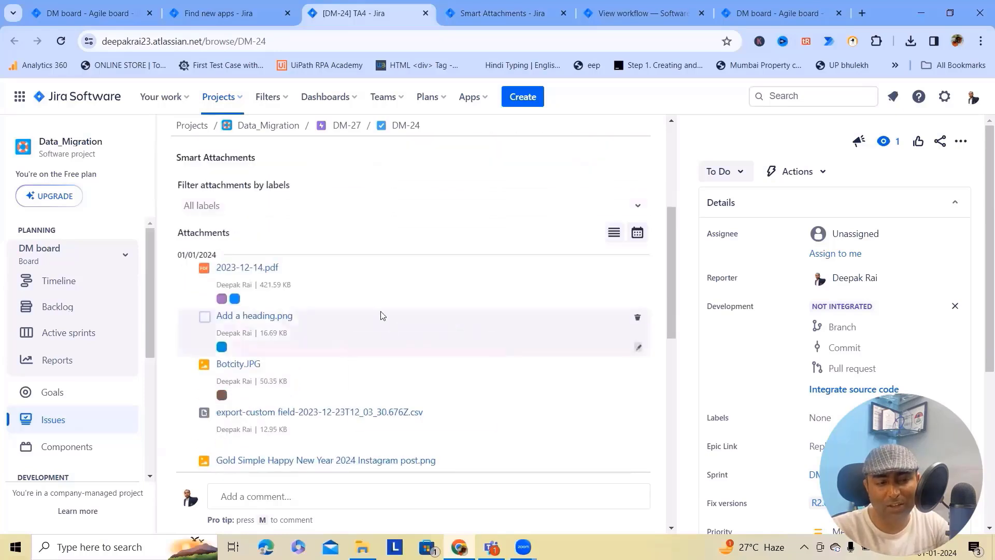
# Edit the labels of 2023-12-14.pdf and add DOCUMENTS PENDING, REVIEW and APPROVED.
pyautogui.moveTo(289, 306)
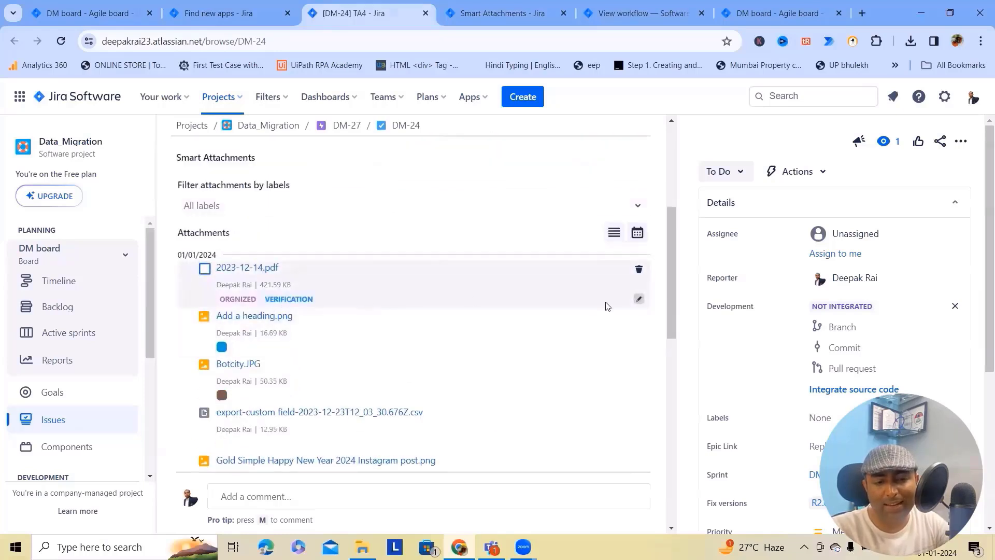
pyautogui.click(640, 299)
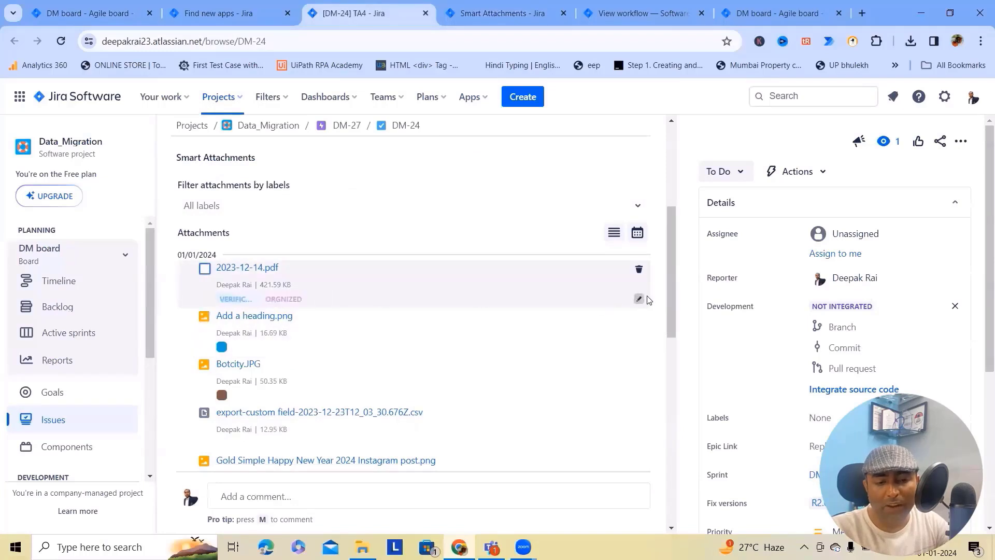
pyautogui.click(639, 299)
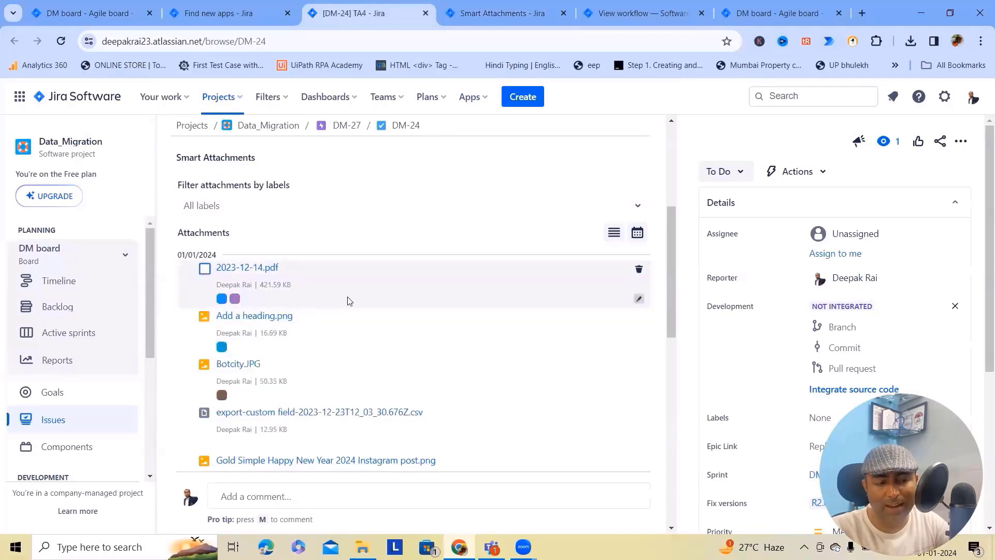
pyautogui.click(639, 300)
pyautogui.click(641, 303)
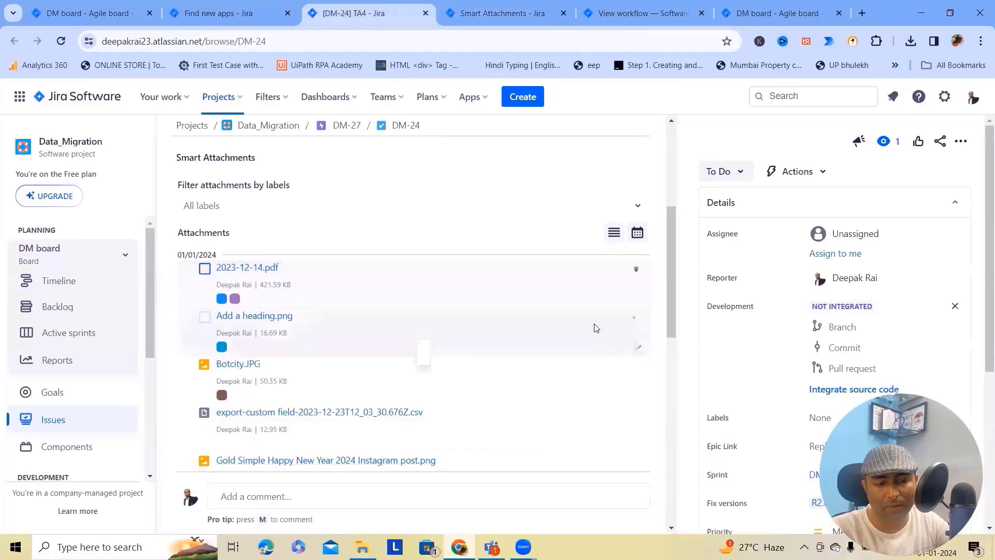
pyautogui.click(638, 299)
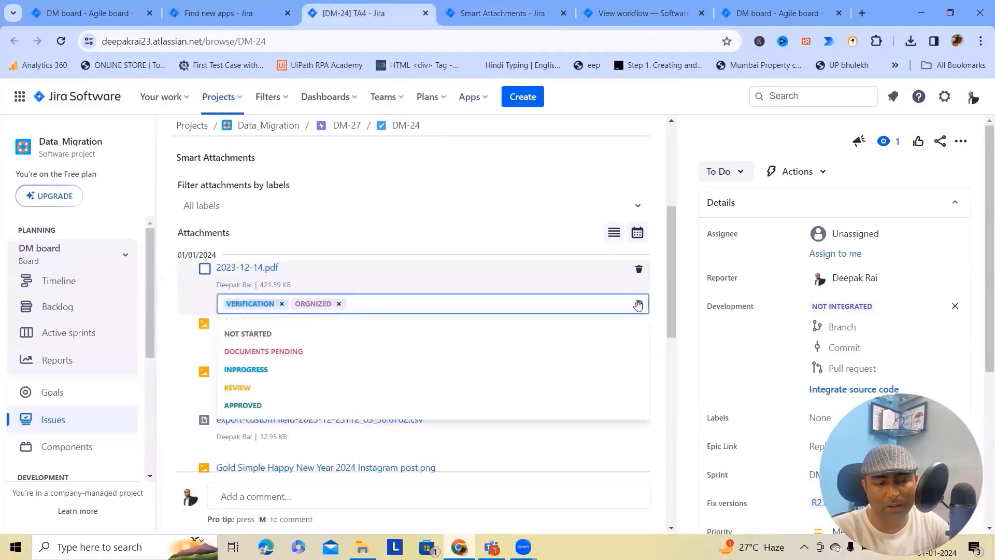
pyautogui.write('DOC')
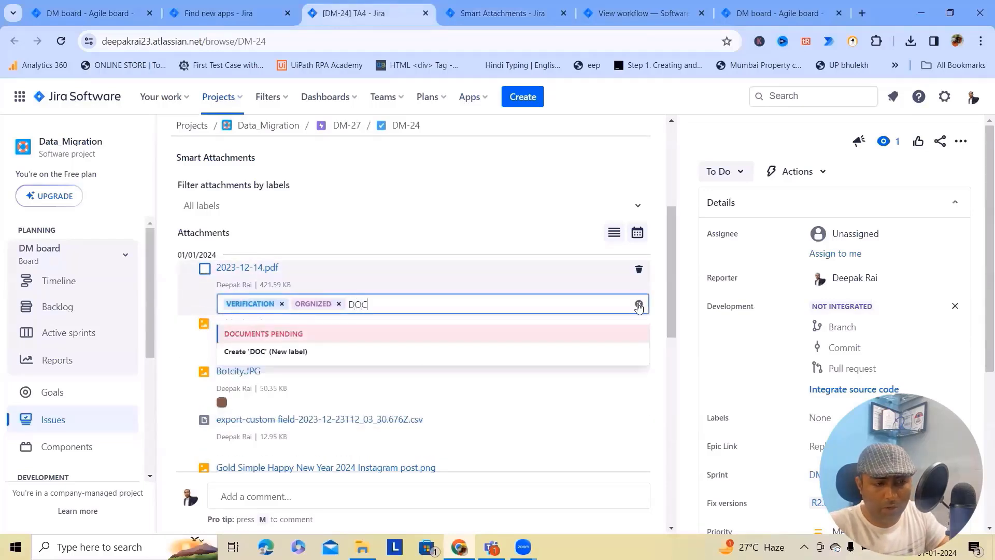
pyautogui.press('Return')
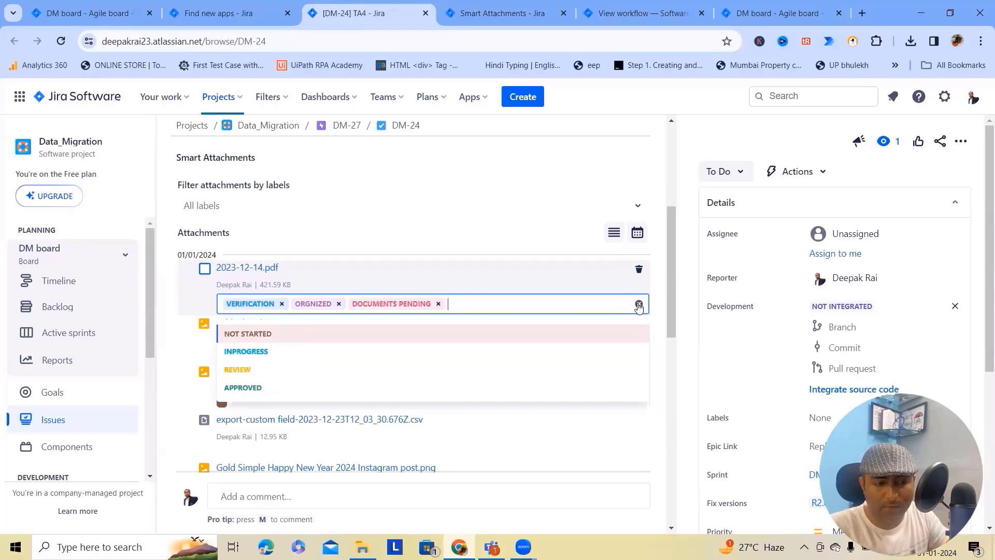
pyautogui.write('REV')
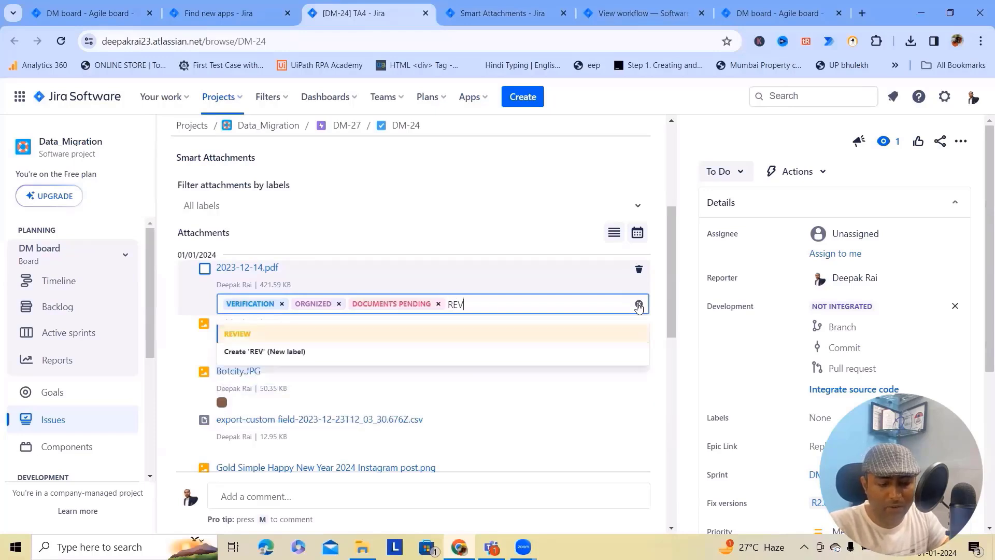
pyautogui.press('Return')
pyautogui.write('APP')
pyautogui.press('Return')
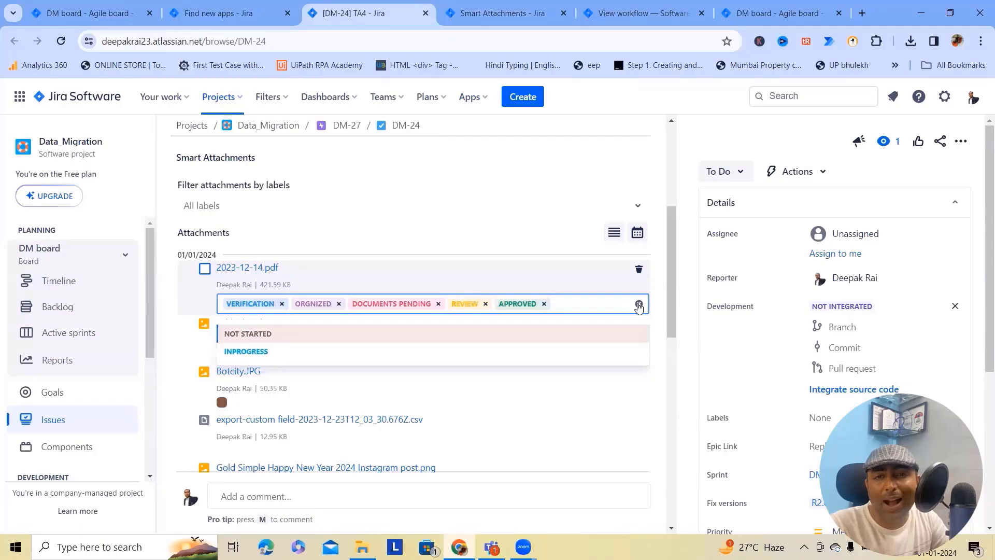
# Create a new label NEW and try to add it to 2023-12-14.pdf as a sixth label.
pyautogui.write('NEW')
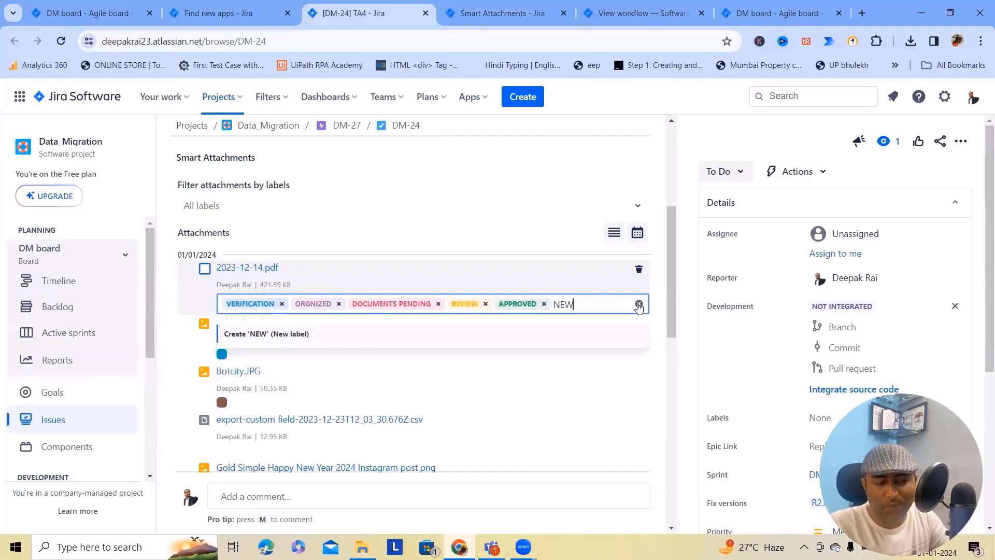
pyautogui.click(265, 334)
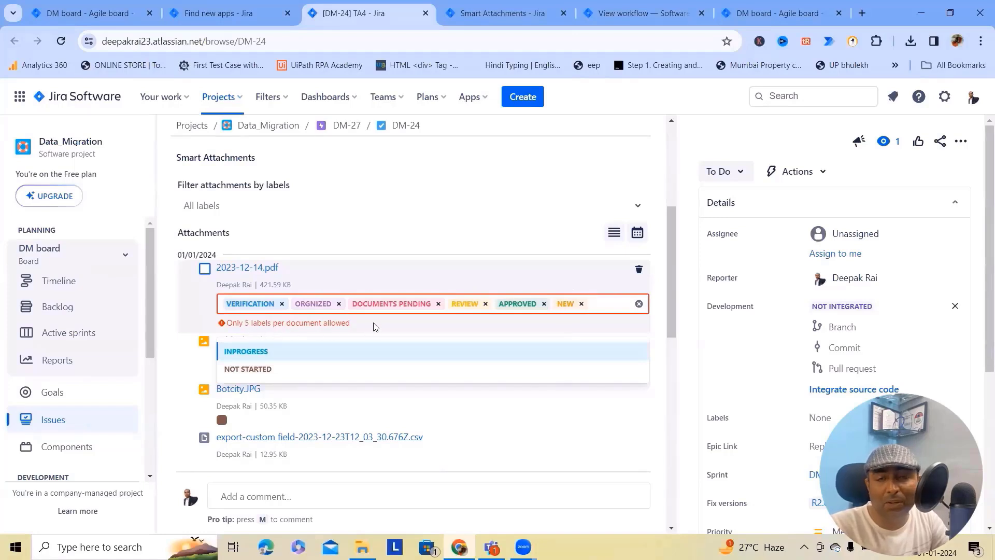
pyautogui.click(473, 336)
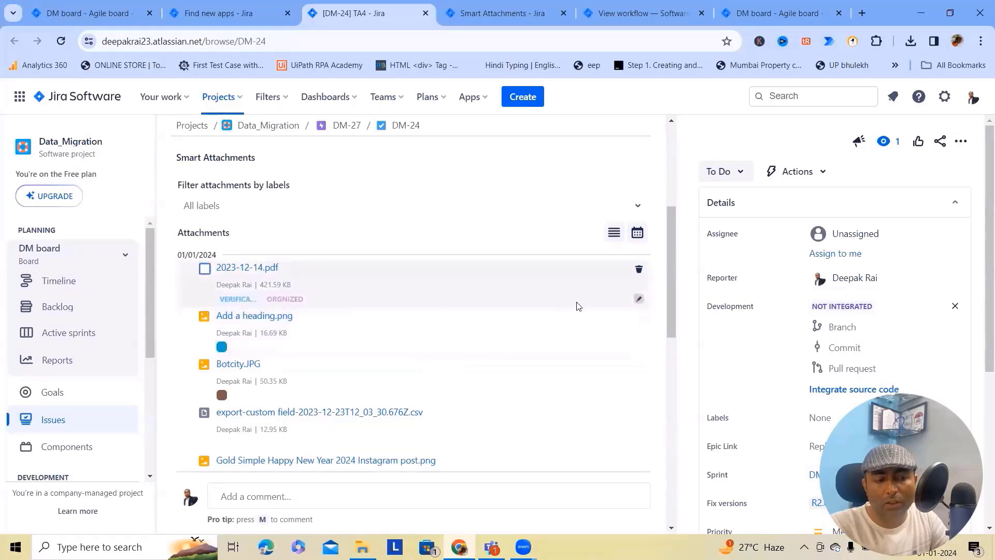
pyautogui.click(638, 299)
pyautogui.click(575, 321)
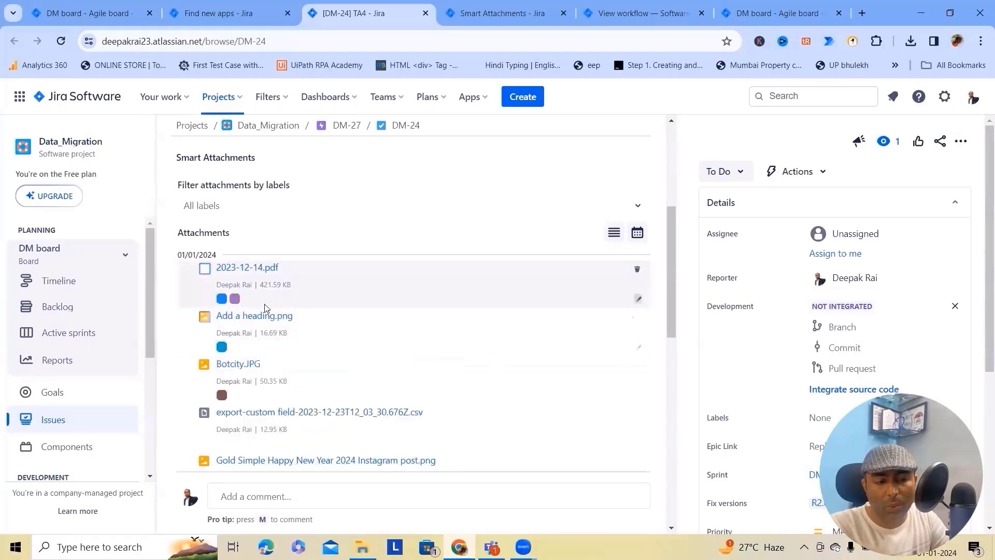
# Add the labels NEW, DOCUMENTS PENDING and NOT STARTED to 2023-12-14.pdf and save them.
pyautogui.scroll(-8, 269, 304)
pyautogui.scroll(7, 274, 259)
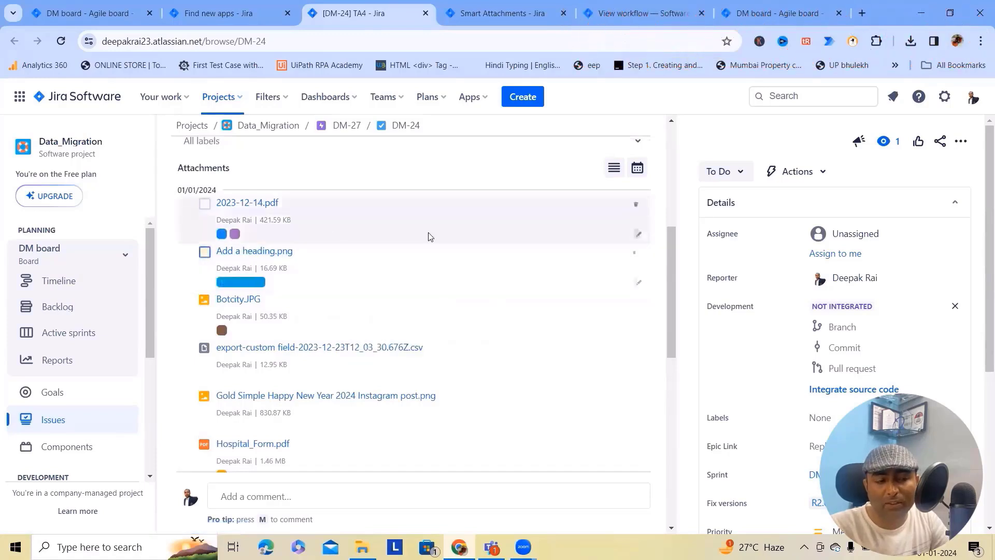
pyautogui.click(638, 234)
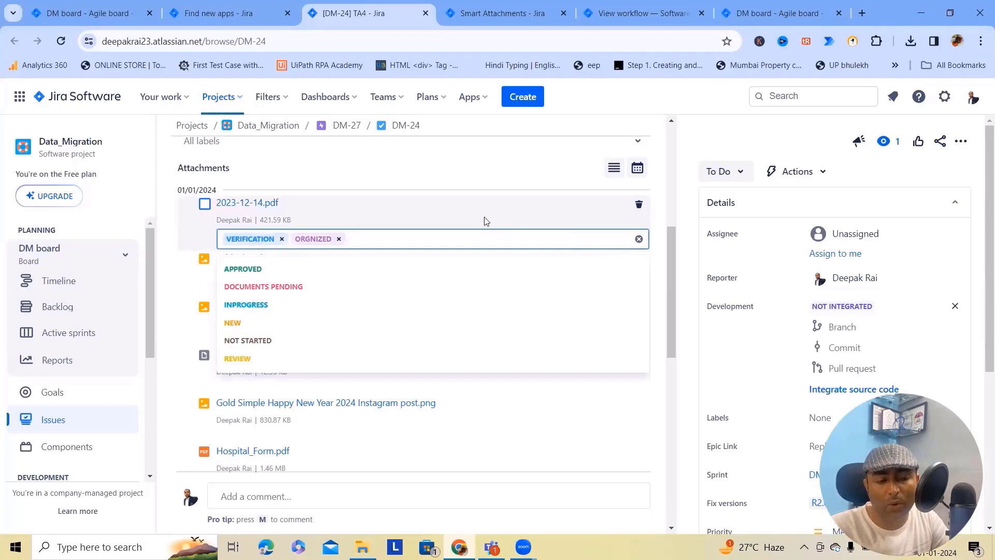
pyautogui.click(249, 323)
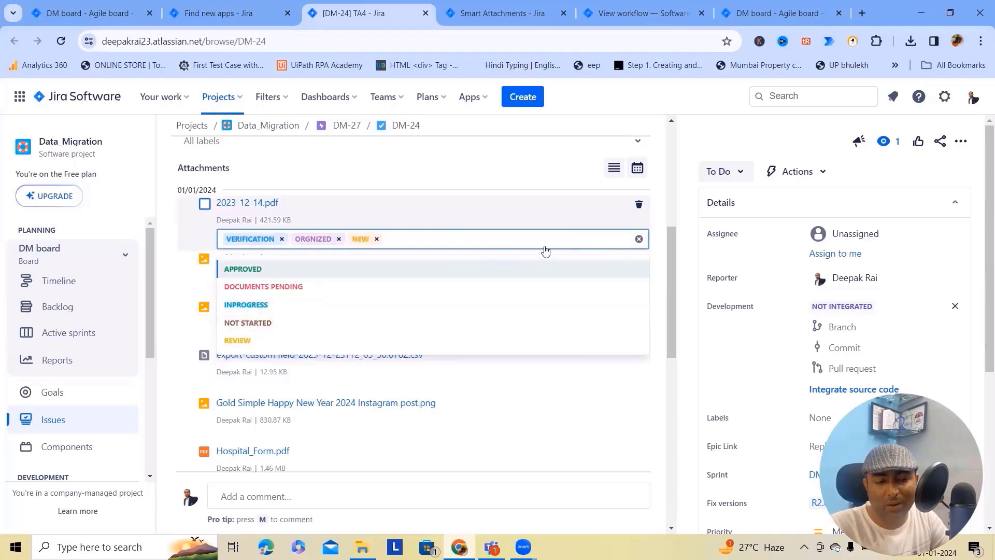
pyautogui.click(311, 288)
pyautogui.click(263, 306)
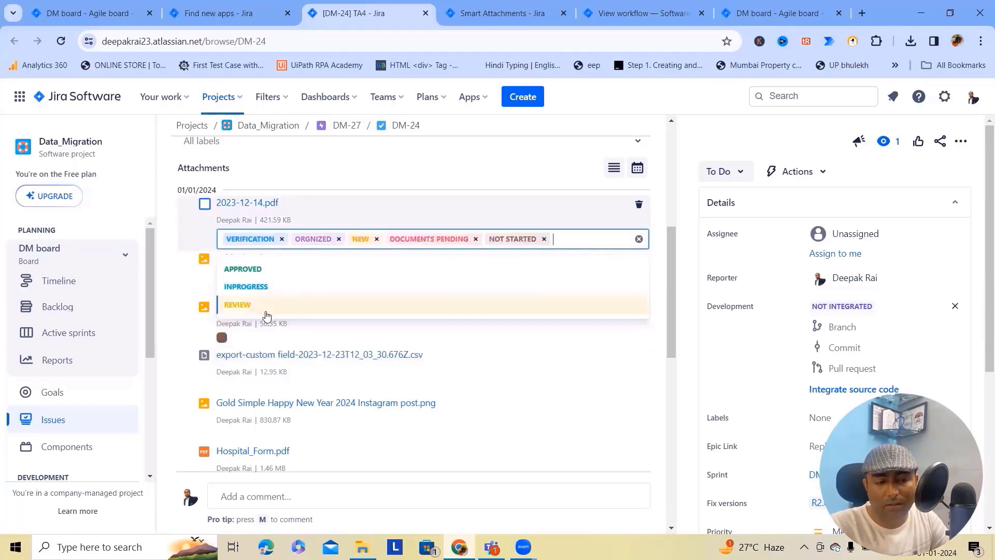
pyautogui.click(439, 185)
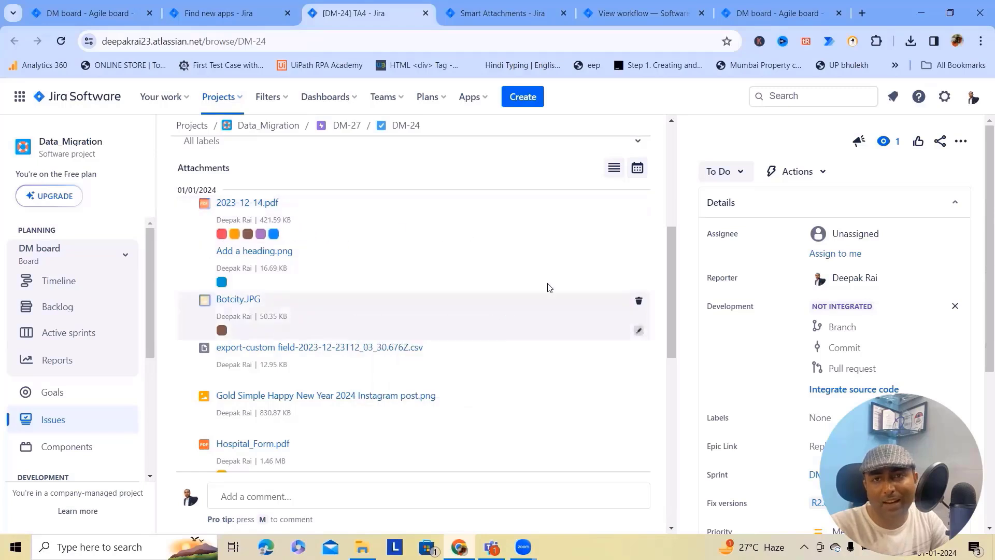
# Group the files in the Smart Attachments panel by label.
pyautogui.scroll(3, 609, 181)
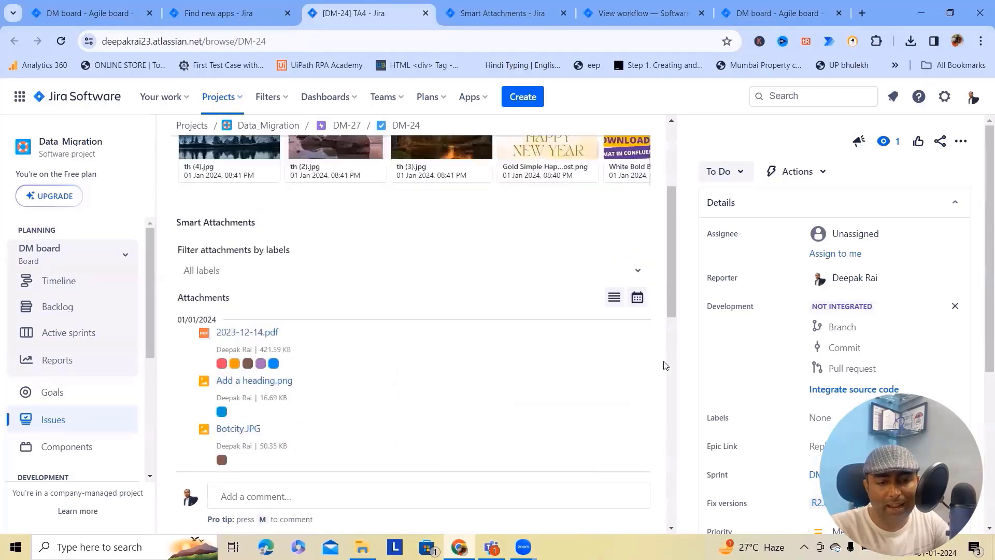
pyautogui.click(637, 297)
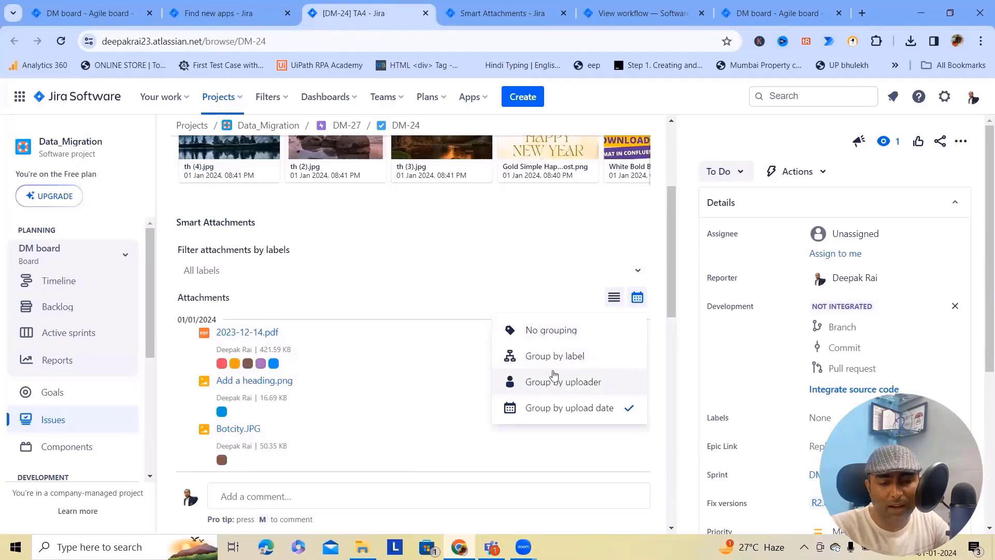
pyautogui.click(573, 357)
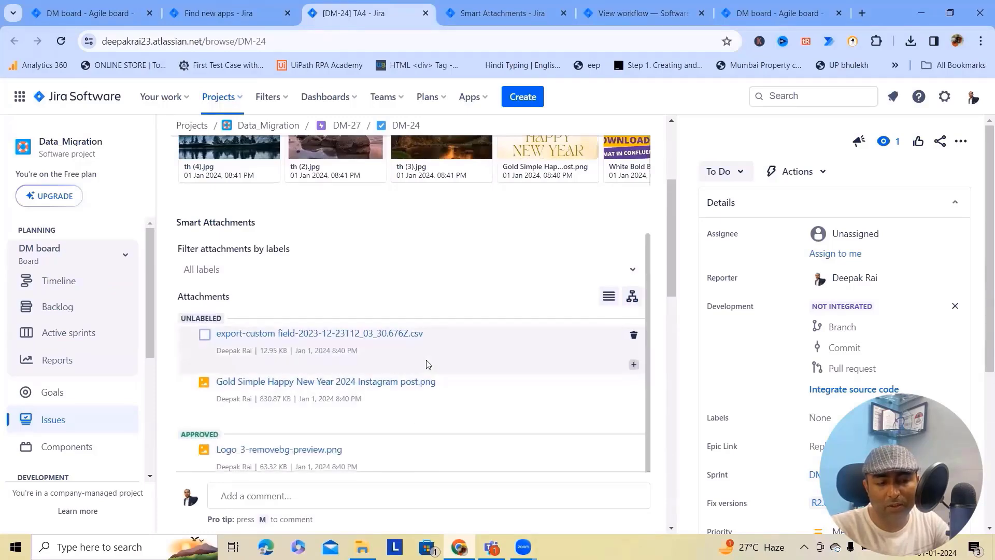
# Examine which files are listed under each label group in the Smart Attachments panel, from unlabeled to VERIFICATION.
pyautogui.scroll(-5, 407, 326)
pyautogui.scroll(4, 311, 288)
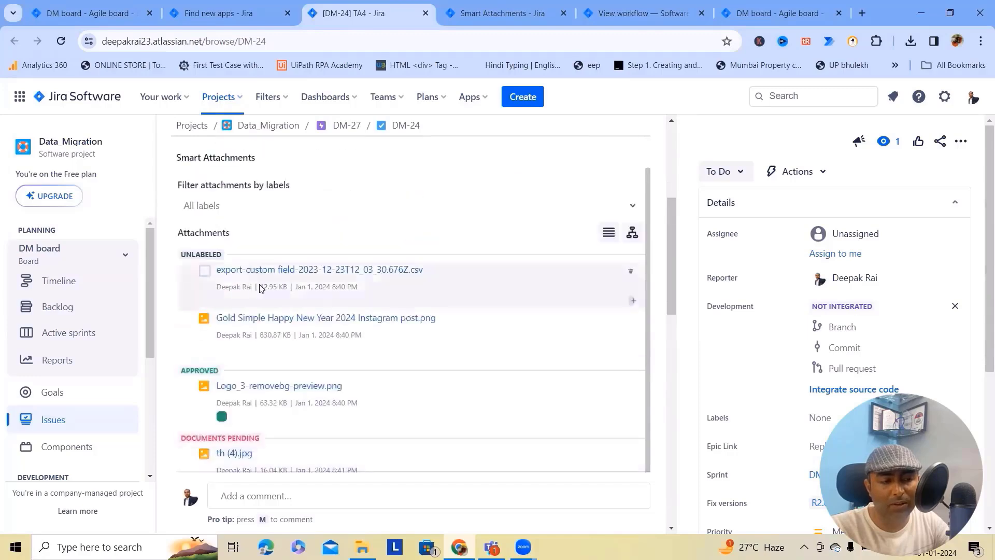
pyautogui.scroll(-4, 234, 363)
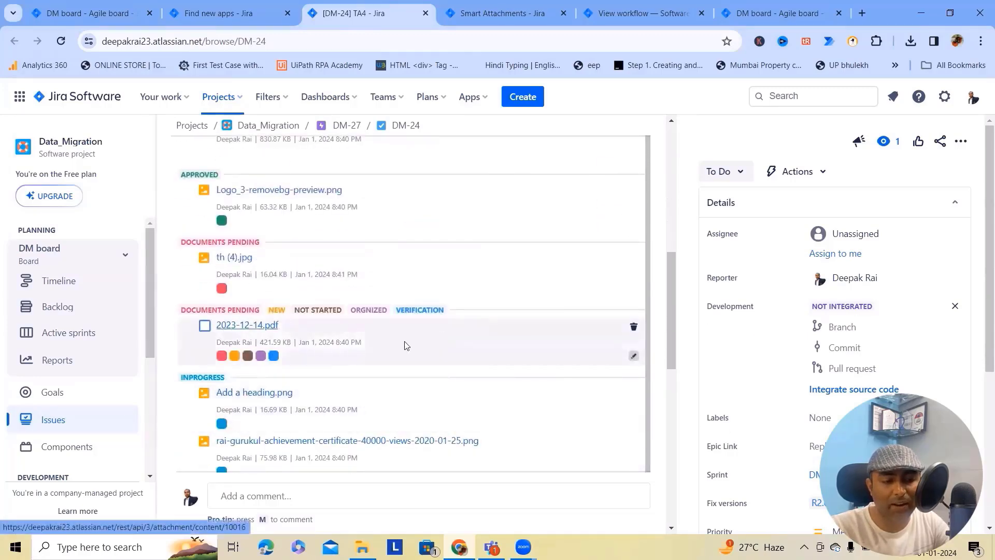
pyautogui.scroll(-4, 234, 363)
pyautogui.scroll(-6, 238, 365)
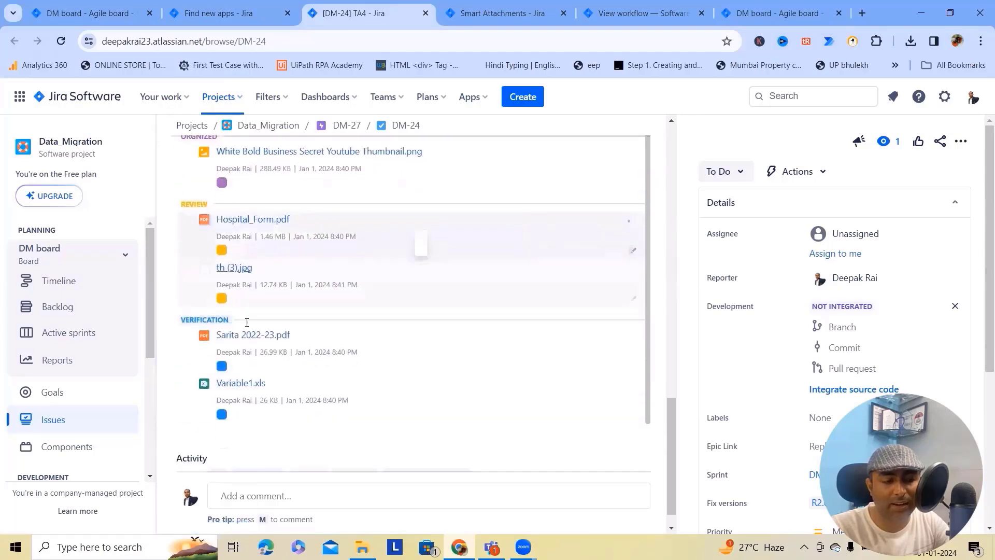
pyautogui.scroll(8, 575, 292)
pyautogui.scroll(8, 586, 291)
pyautogui.scroll(-3, 597, 363)
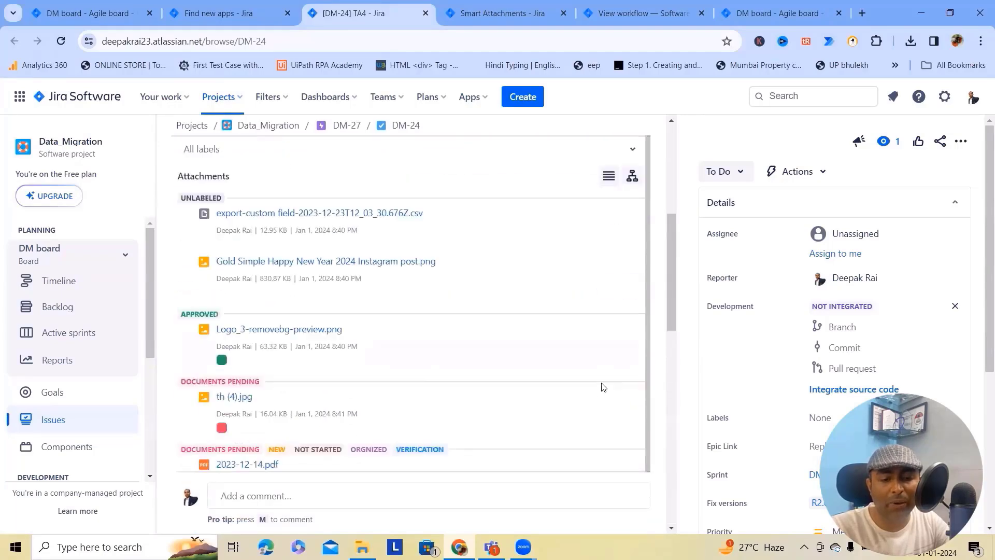
pyautogui.scroll(3, 615, 179)
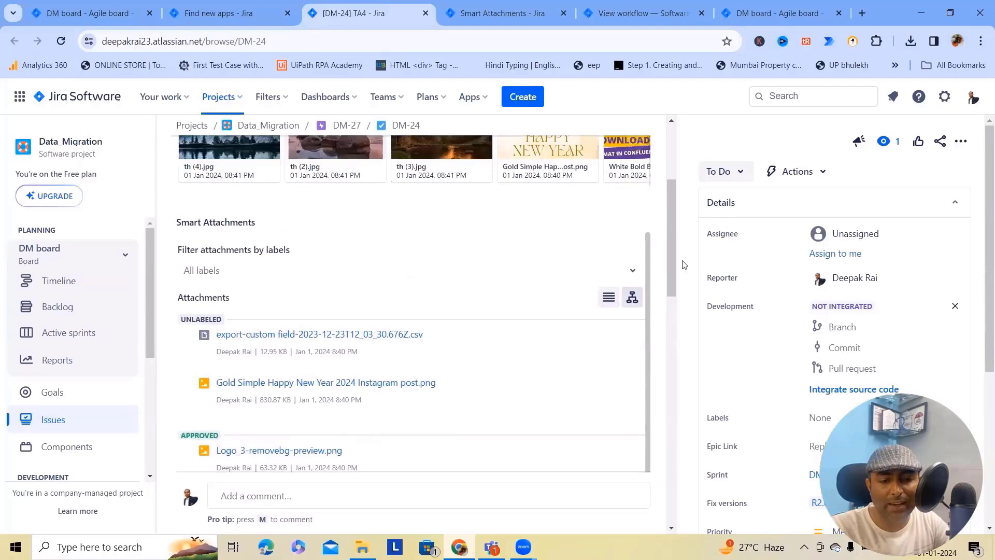
# Group the Smart Attachments files by uploader and look through the grouped list.
pyautogui.click(769, 298)
pyautogui.click(722, 381)
pyautogui.scroll(-10, 456, 371)
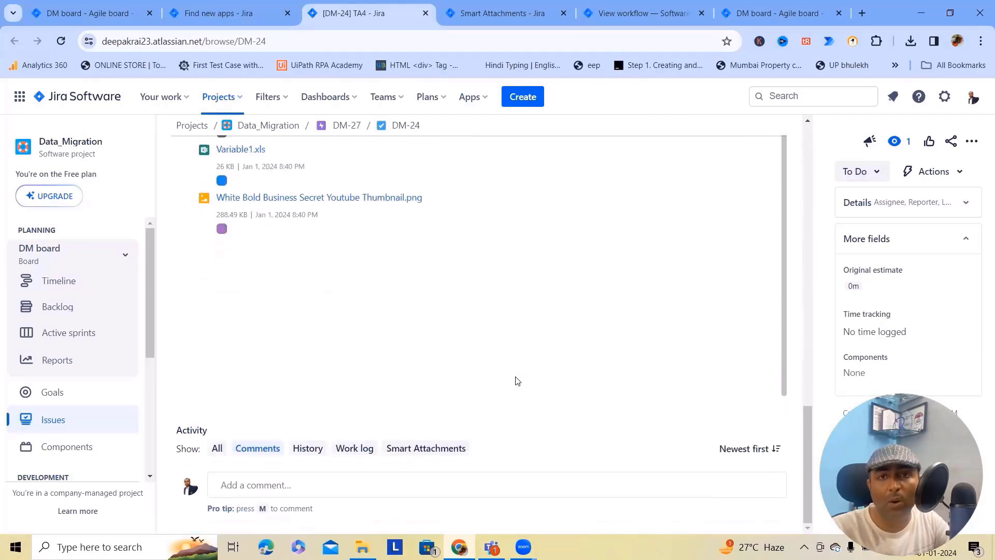
pyautogui.scroll(5, 414, 286)
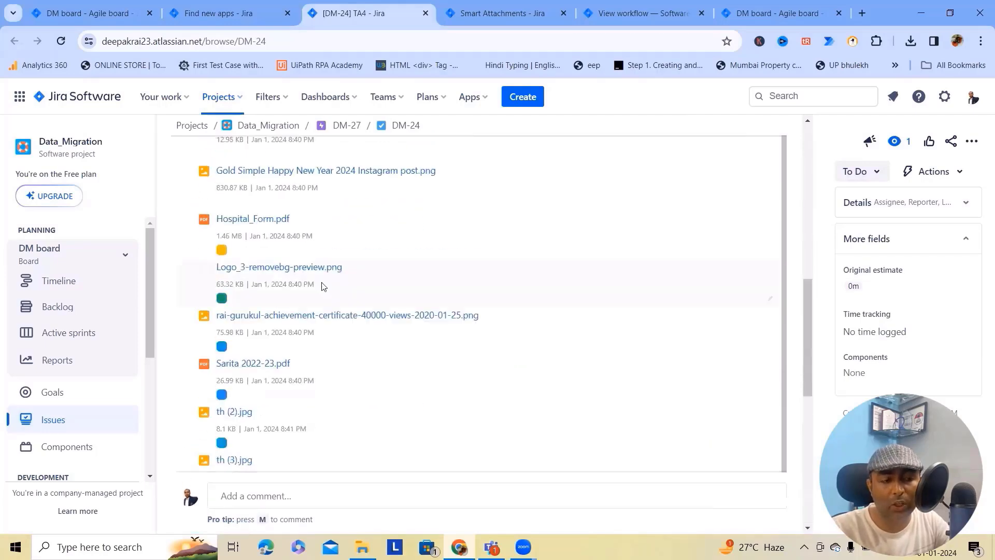
pyautogui.scroll(3, 280, 207)
pyautogui.scroll(6, 363, 259)
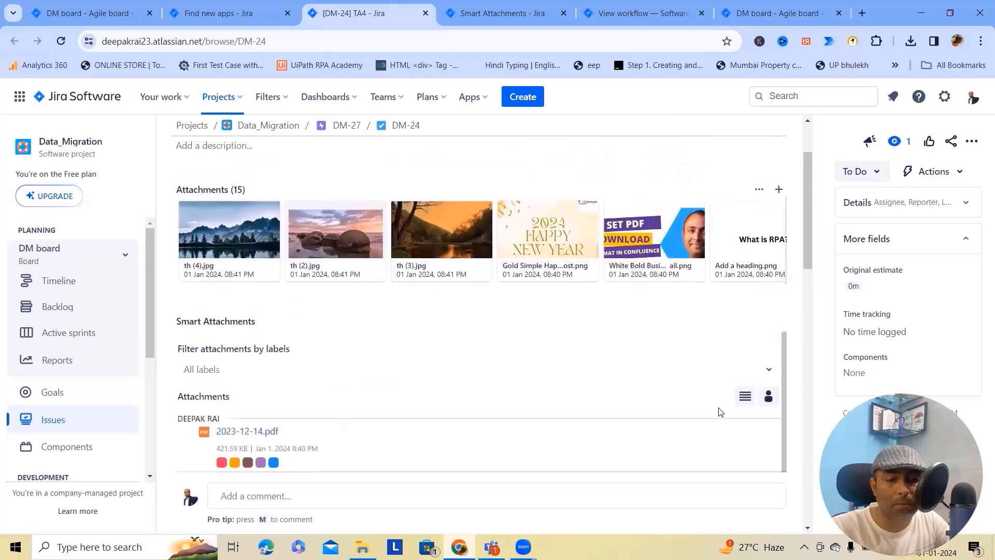
# Group the Smart Attachments files by upload date and look through the grouped list.
pyautogui.click(769, 396)
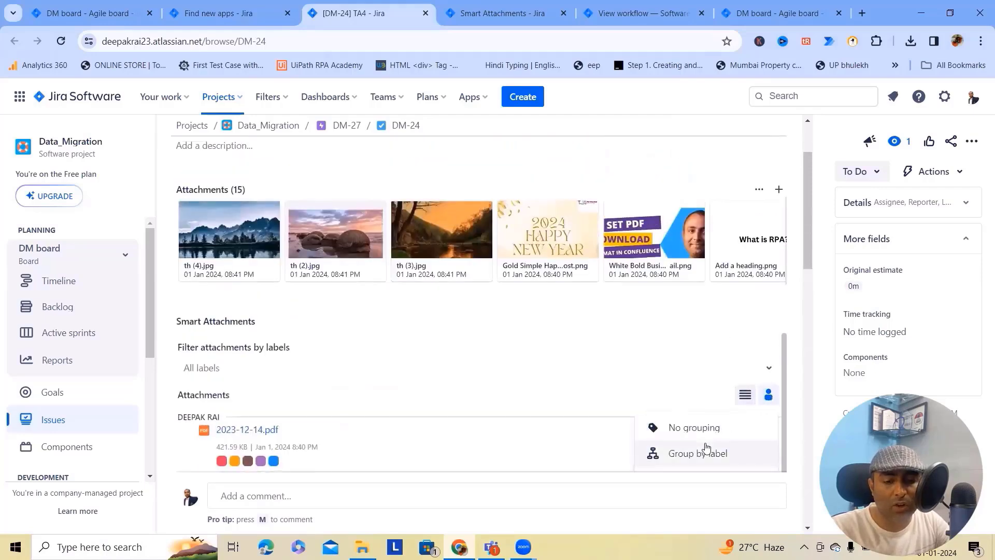
pyautogui.scroll(-3, 773, 362)
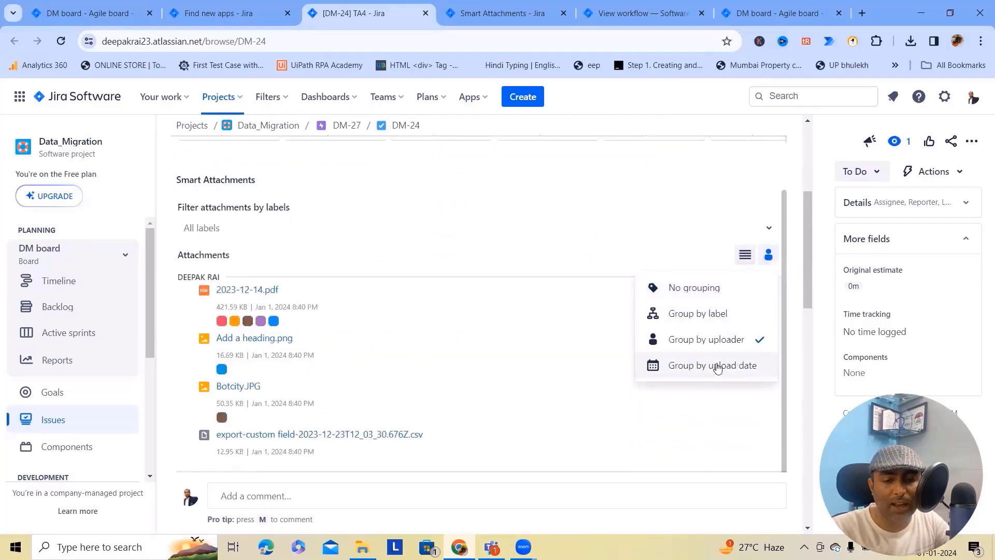
pyautogui.click(721, 366)
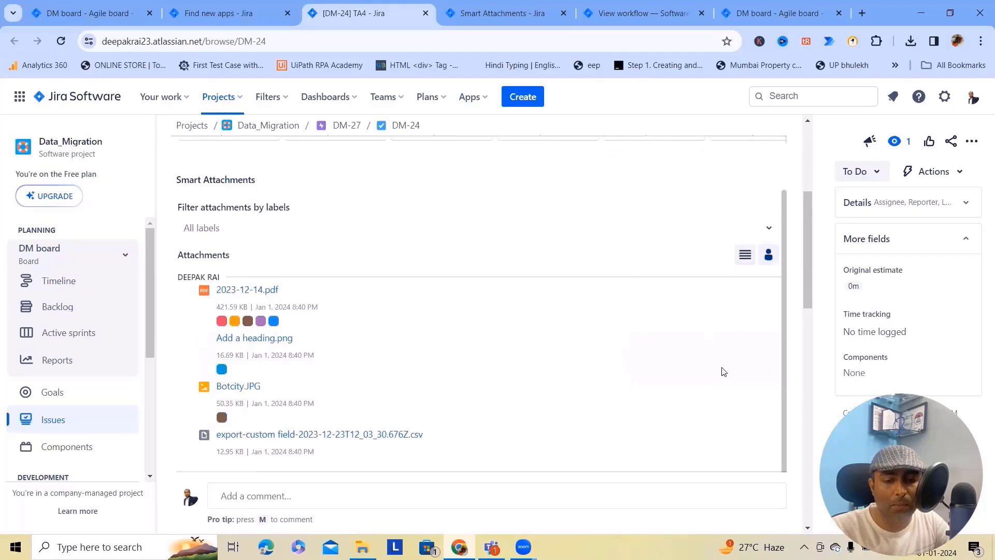
pyautogui.scroll(-10, 411, 355)
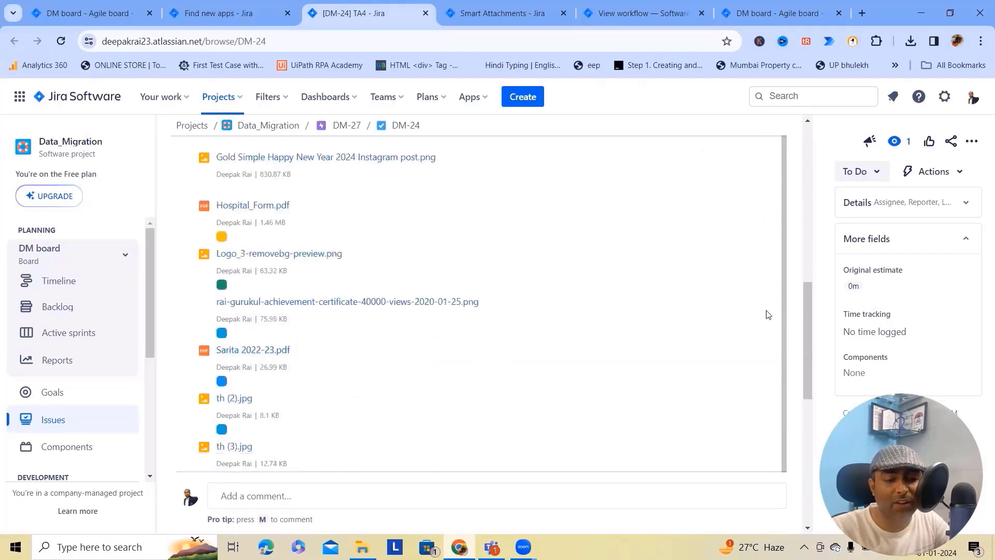
pyautogui.scroll(10, 380, 334)
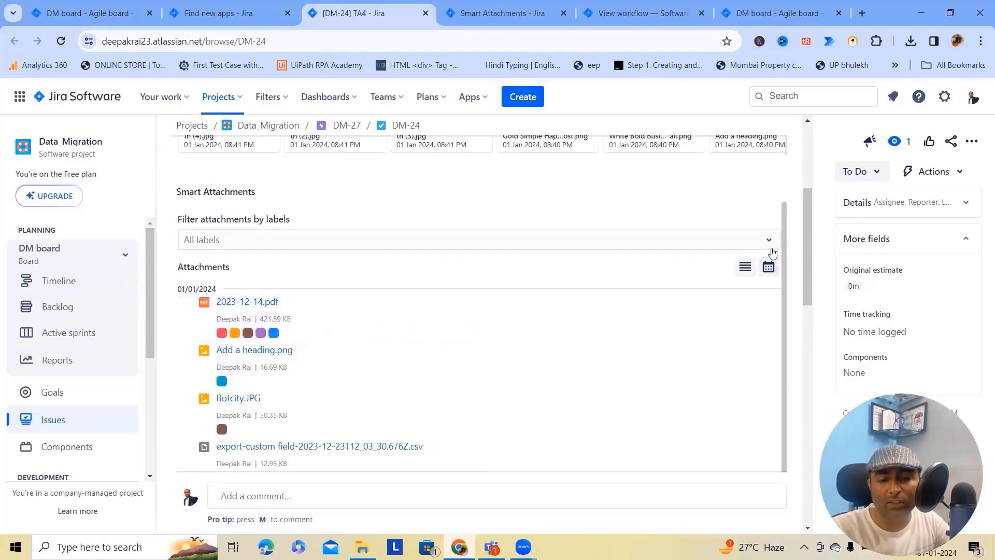
# Show the Smart Attachments files in grid view, switch back to list view and look through the files.
pyautogui.click(745, 267)
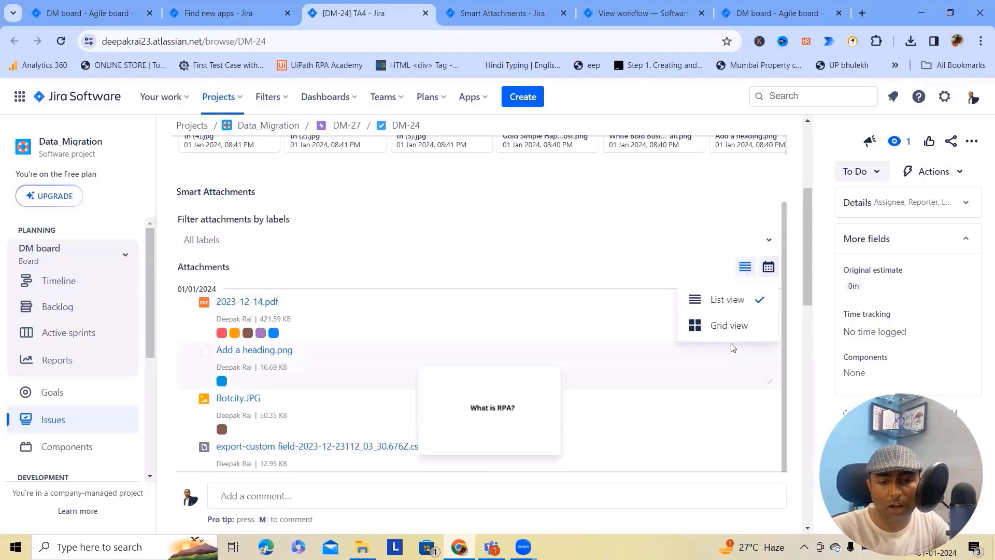
pyautogui.click(735, 325)
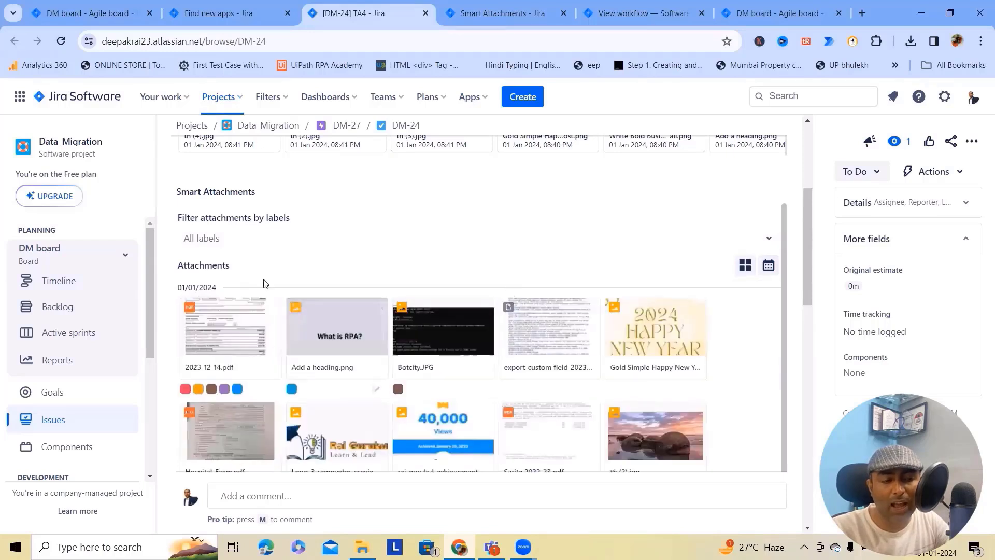
pyautogui.click(744, 267)
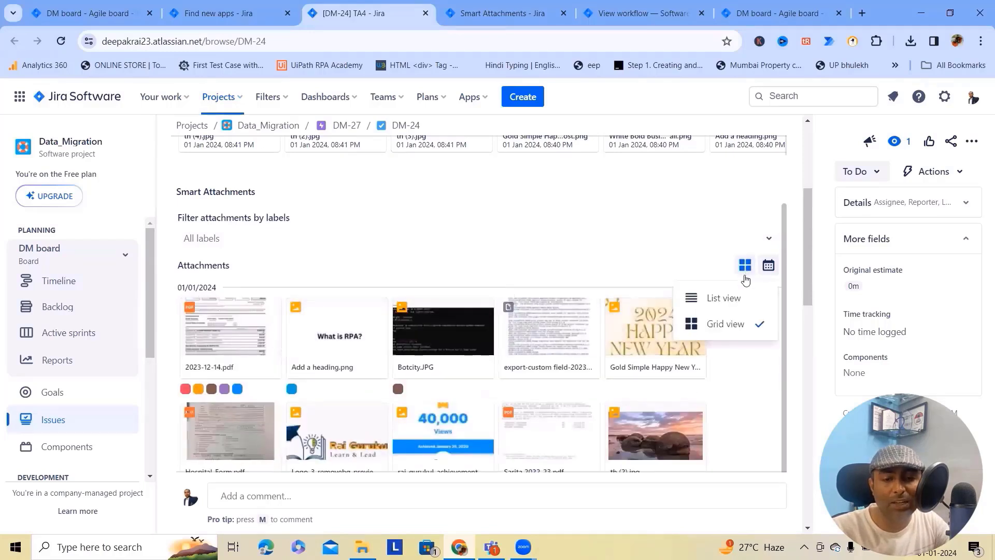
pyautogui.click(731, 299)
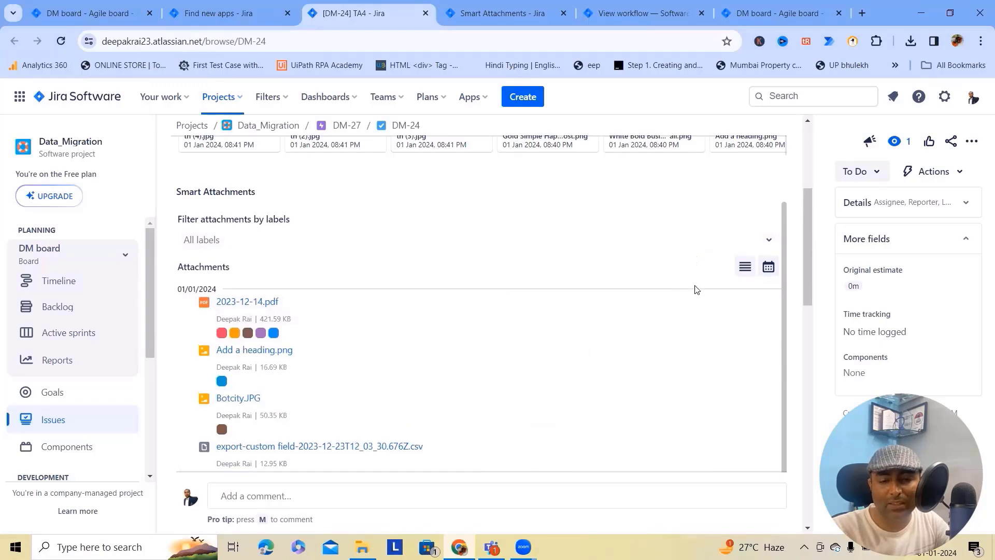
pyautogui.scroll(-10, 693, 287)
pyautogui.scroll(5, 617, 296)
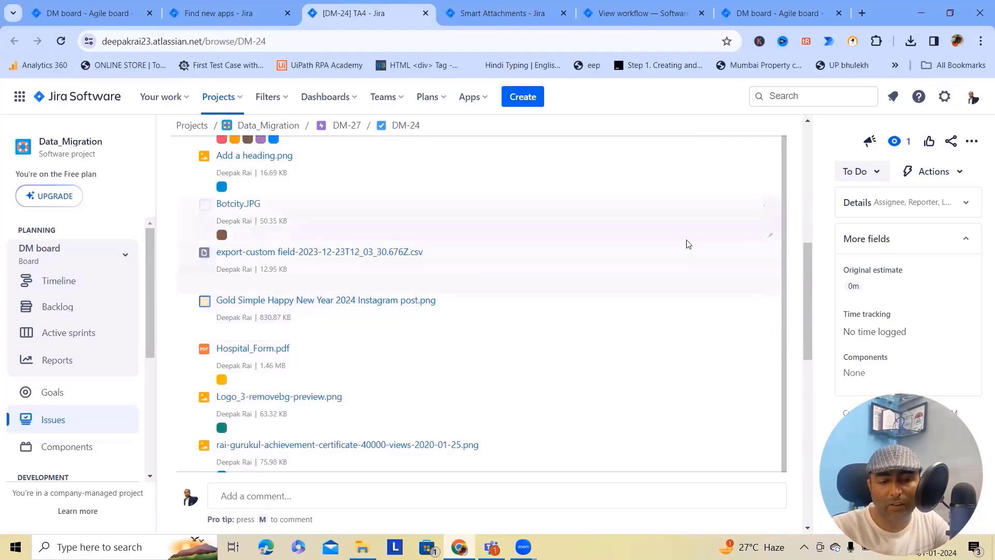
pyautogui.scroll(10, 671, 273)
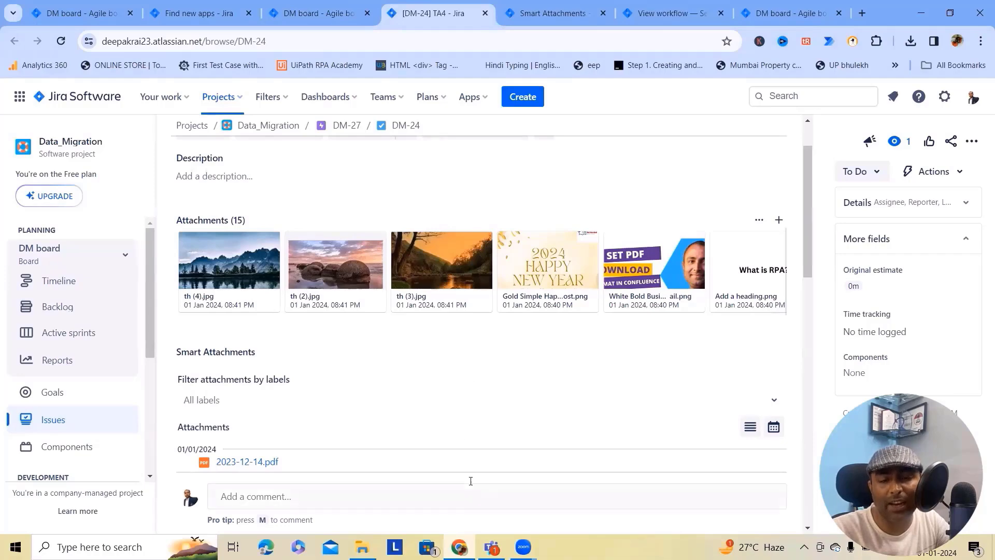
# Filter the Smart Attachments files by the ORGNIZED label and check the matching files.
pyautogui.scroll(-4, 363, 433)
pyautogui.scroll(3, 370, 406)
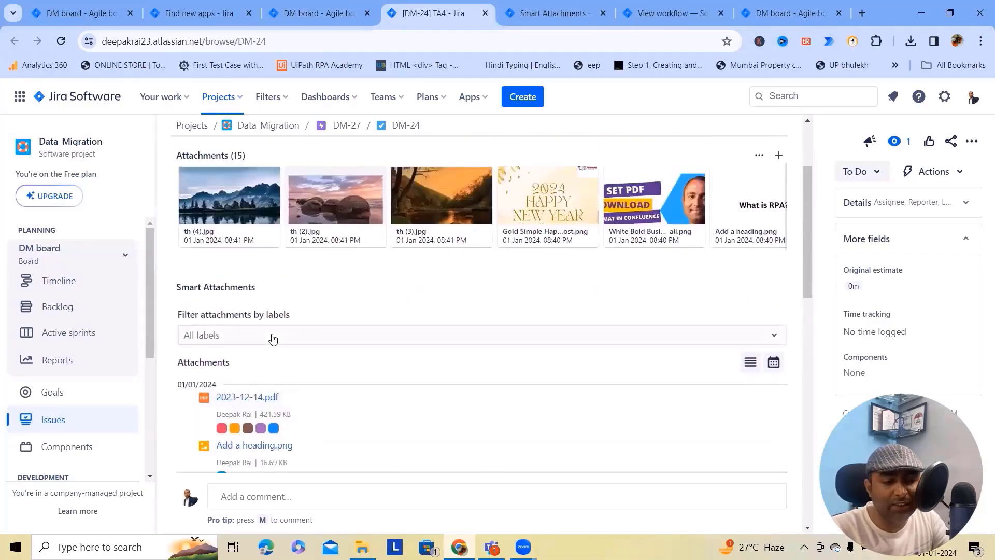
pyautogui.click(273, 337)
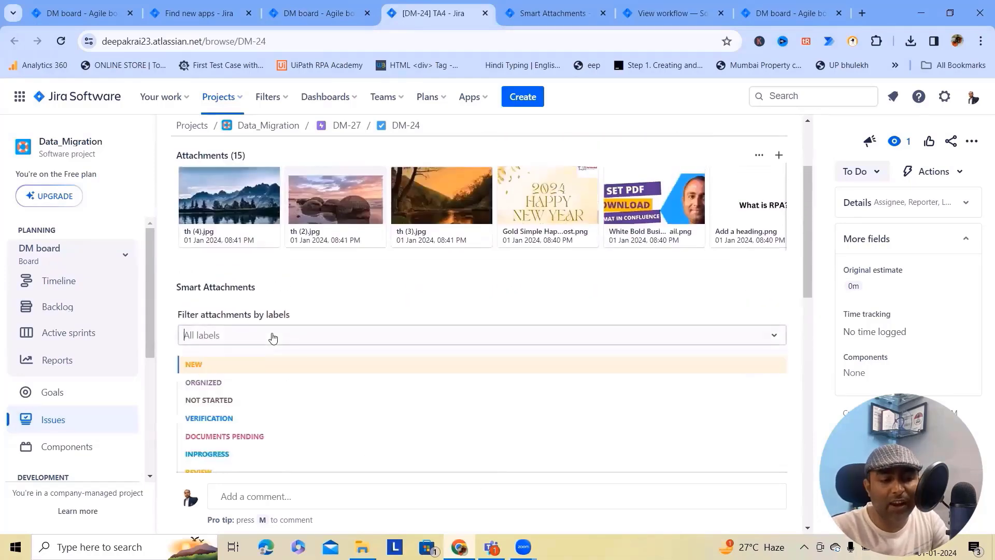
pyautogui.click(224, 389)
pyautogui.scroll(-3, 338, 368)
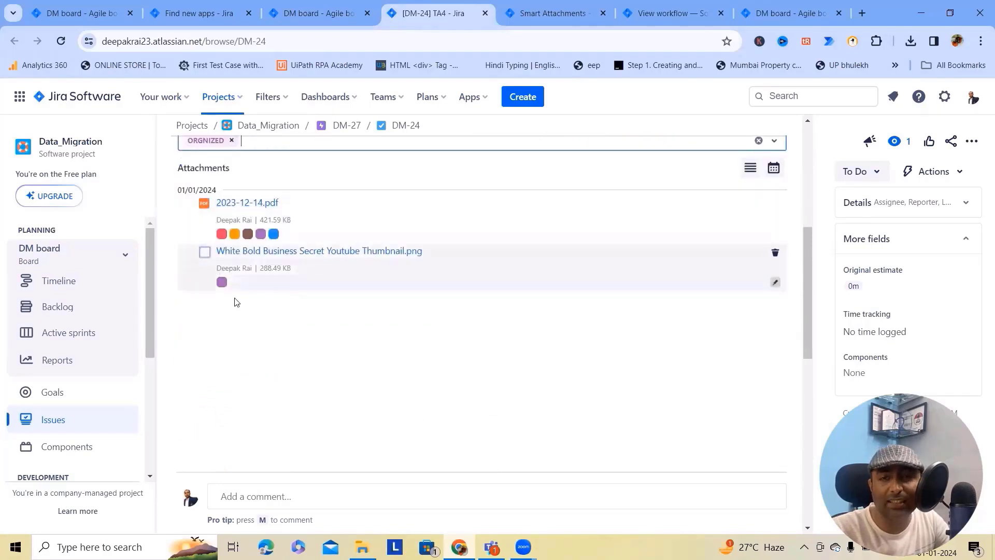
pyautogui.scroll(3, 283, 228)
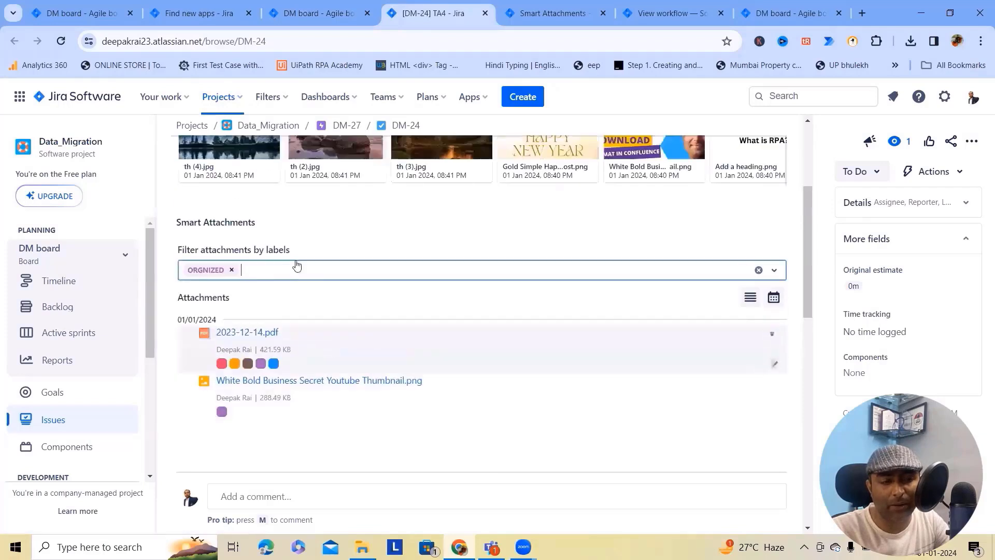
# Replace the ORGNIZED label filter on the Smart Attachments files with REVIEW and check the matching files.
pyautogui.click(231, 270)
pyautogui.click(306, 271)
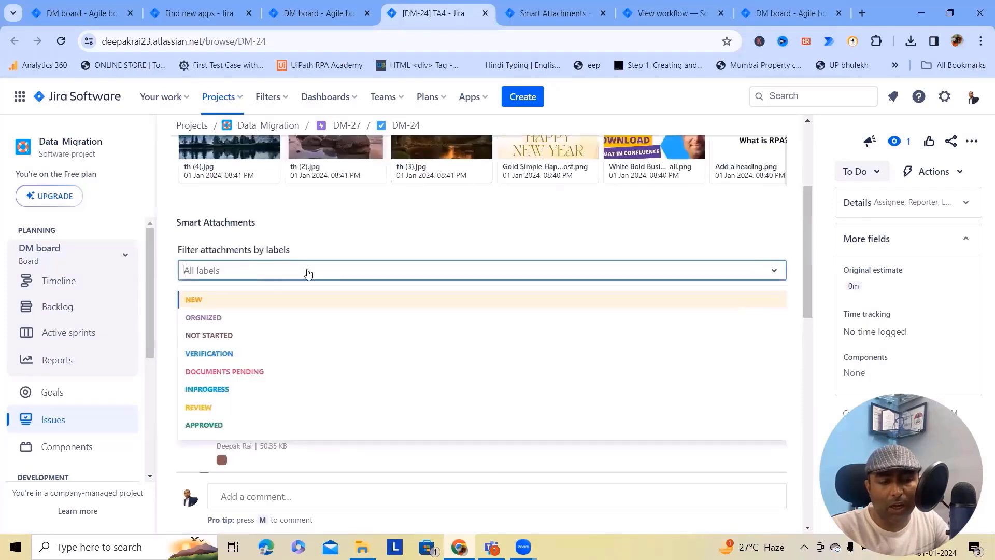
pyautogui.click(223, 408)
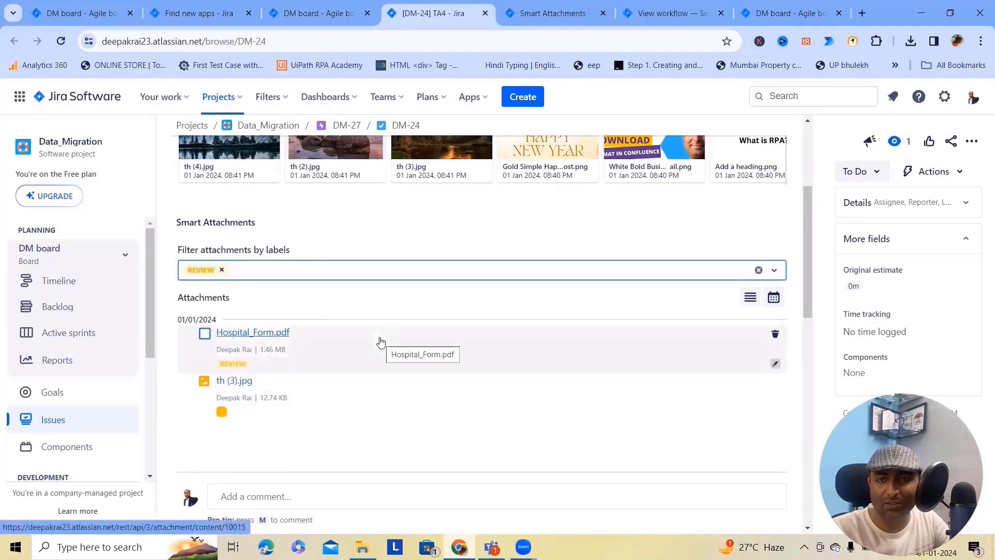
pyautogui.scroll(-2, 436, 373)
pyautogui.scroll(5, 435, 399)
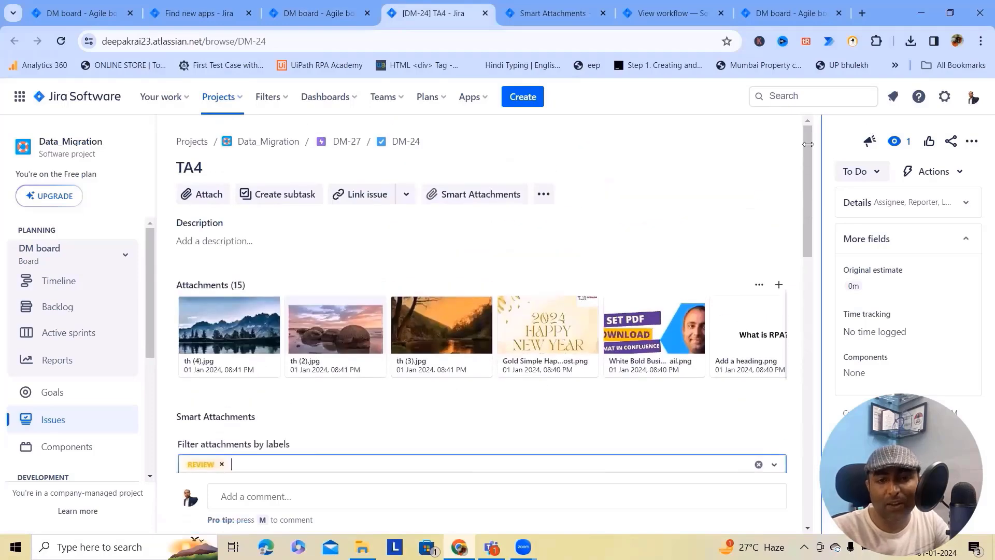
pyautogui.click(791, 95)
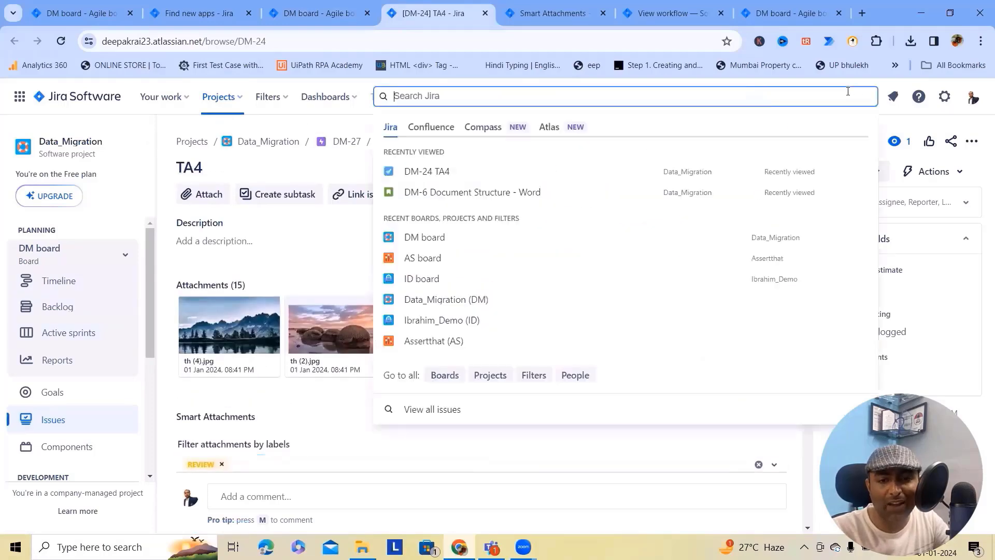
pyautogui.click(460, 173)
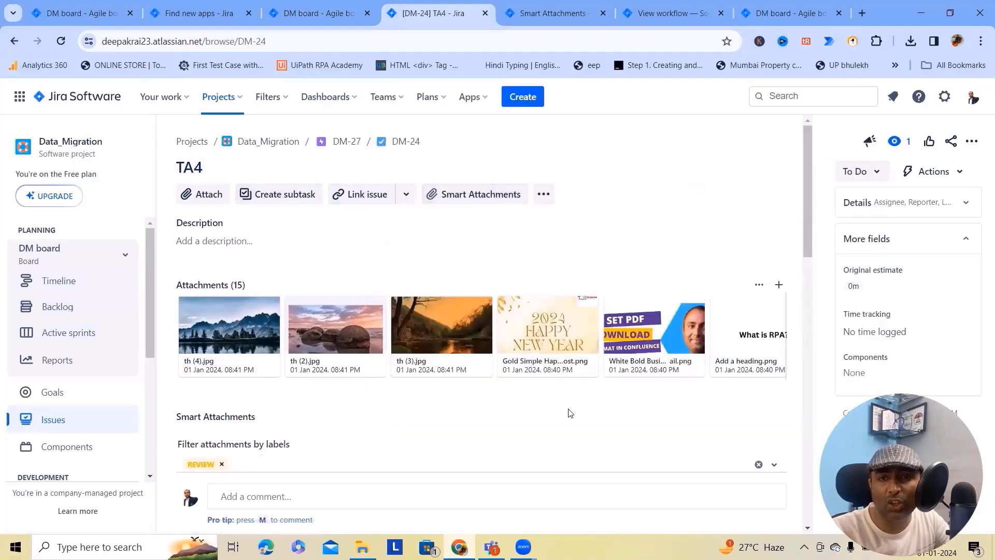
pyautogui.scroll(-3, 596, 422)
pyautogui.scroll(4, 595, 424)
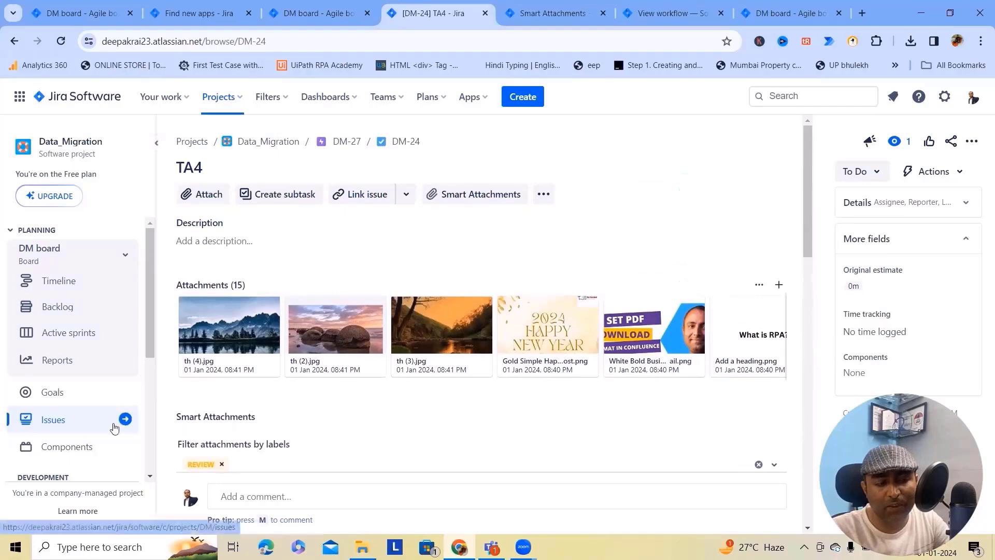
pyautogui.click(789, 95)
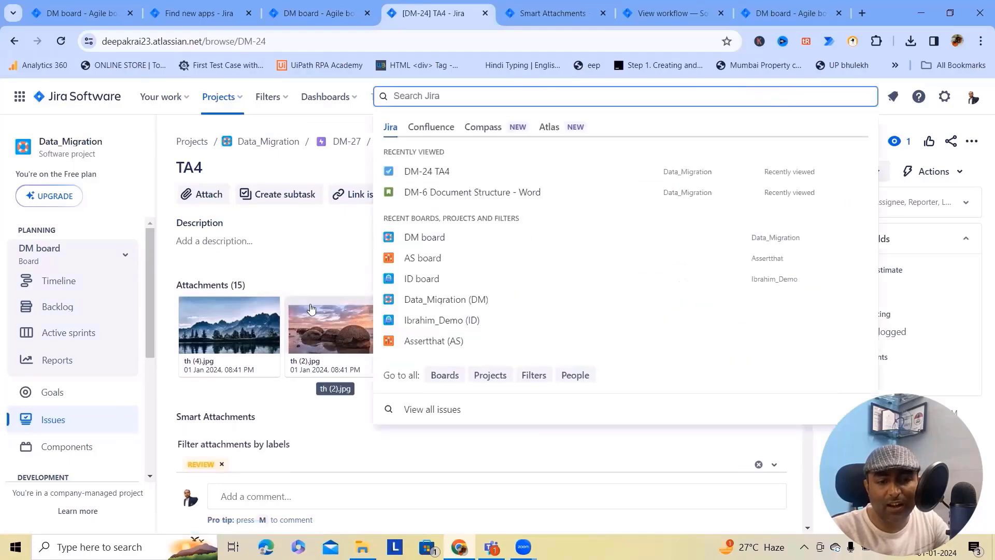
pyautogui.click(406, 237)
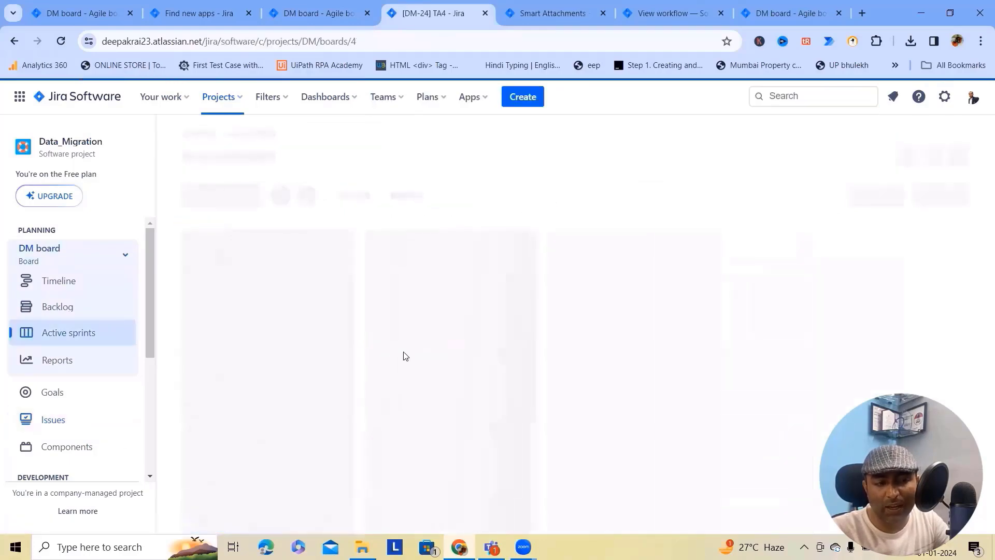
# Open the view of all issues and search with the JQL query attachmentLabel = APPROVED.
pyautogui.click(823, 97)
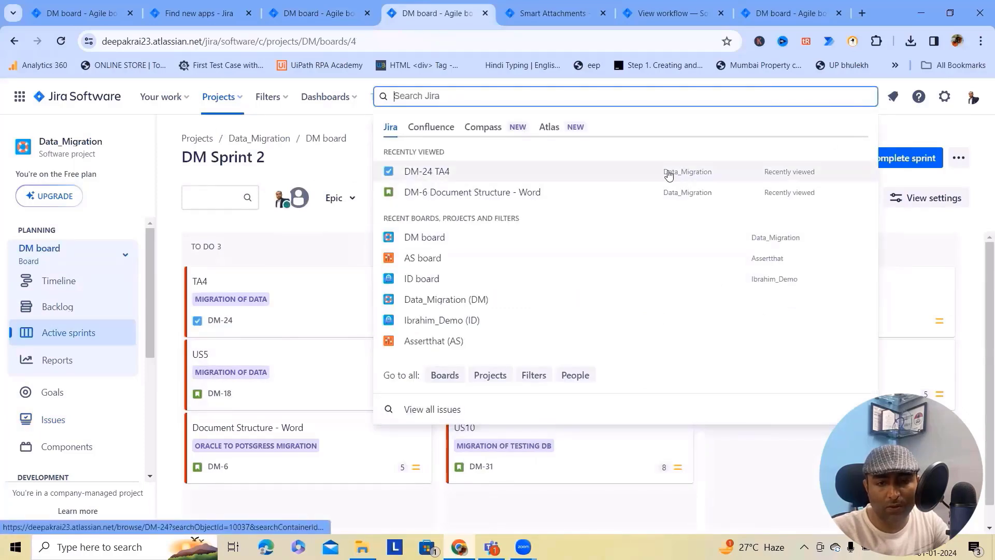
pyautogui.click(425, 409)
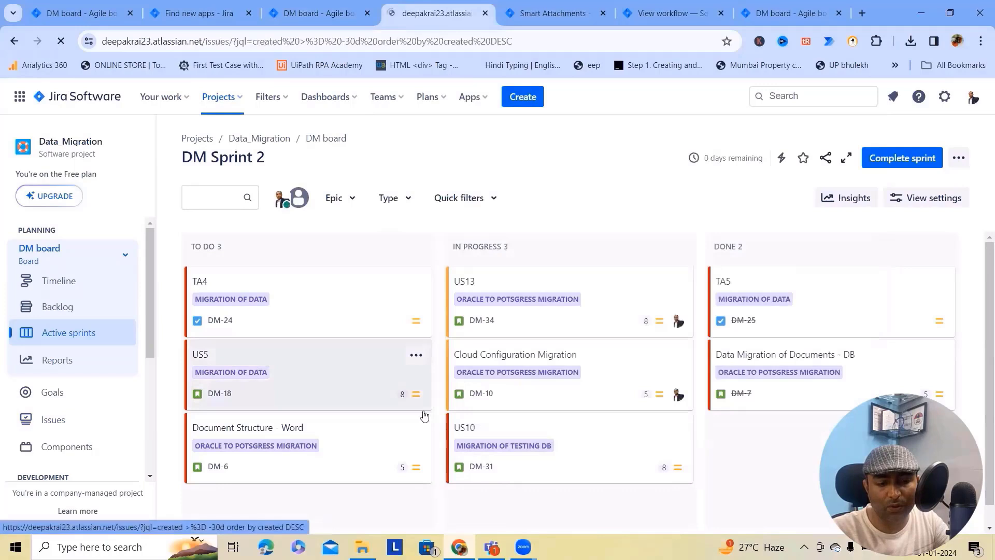
pyautogui.click(413, 185)
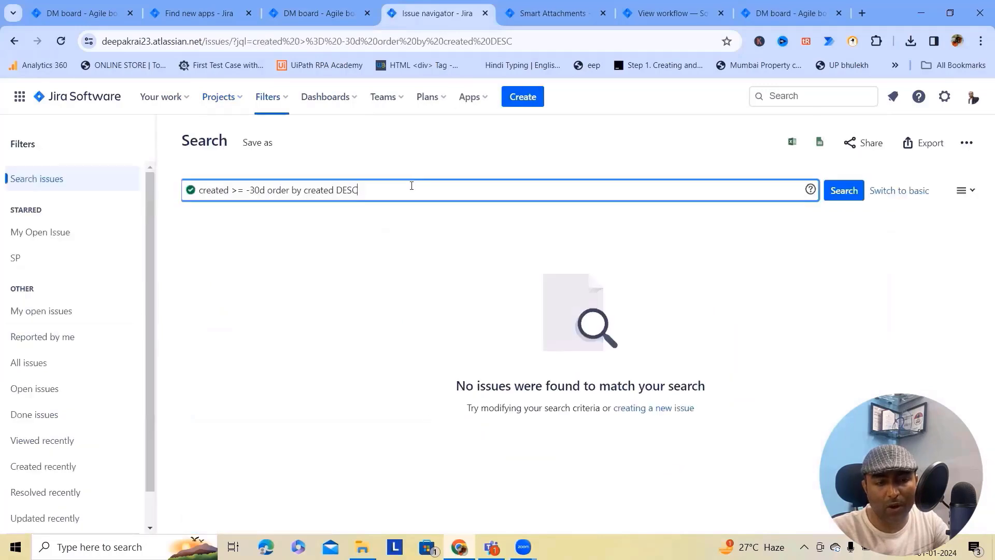
pyautogui.hotkey('ctrl', 'a')
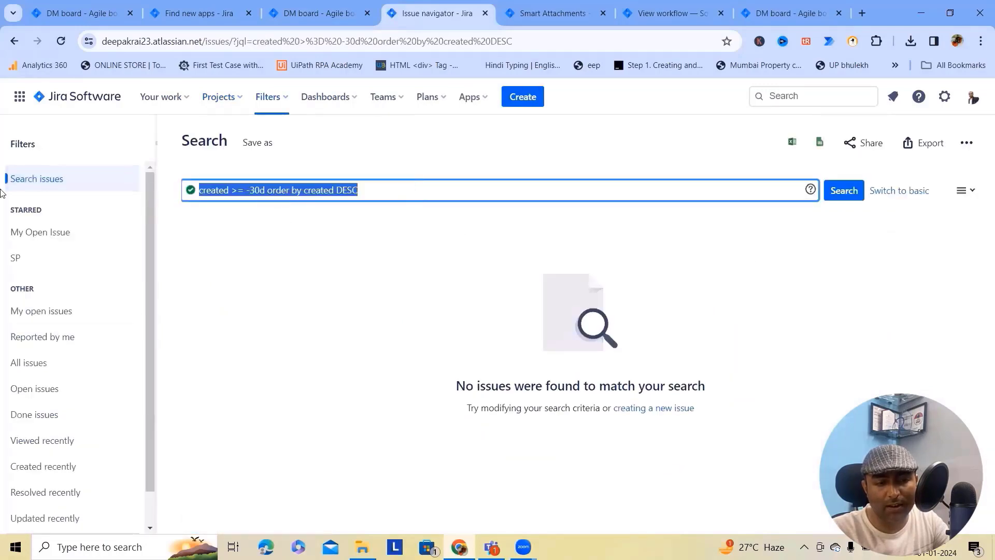
pyautogui.write('att')
pyautogui.click(233, 213)
pyautogui.write('= APPROVED')
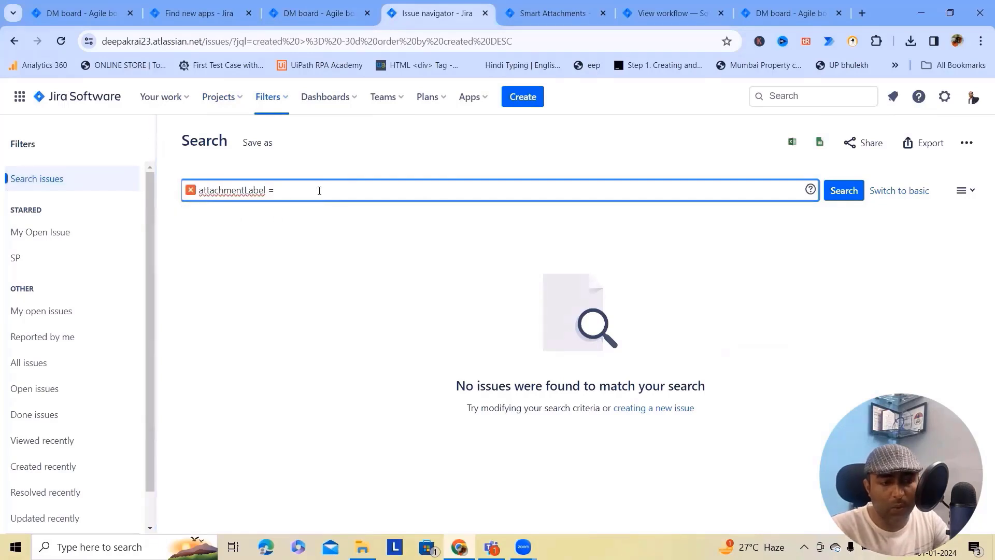
pyautogui.click(844, 193)
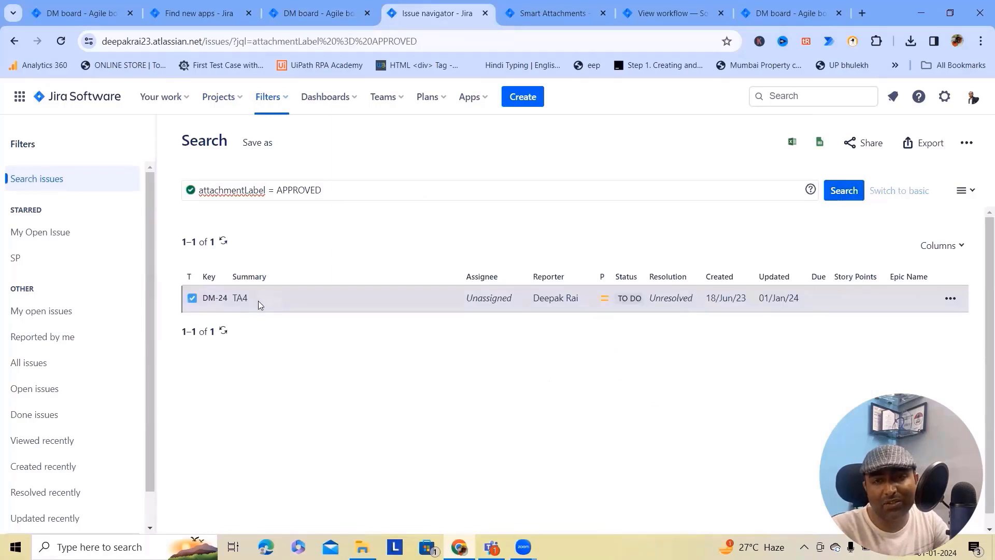
# Change the attachmentLabel value in the JQL query to INPROGRESS and run the search.
pyautogui.click(328, 192)
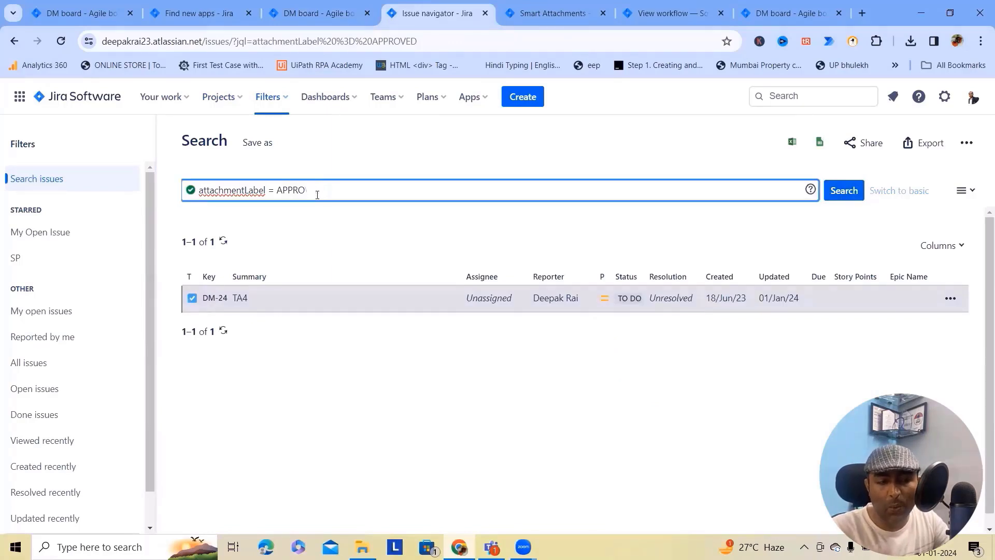
pyautogui.press('BackSpace')
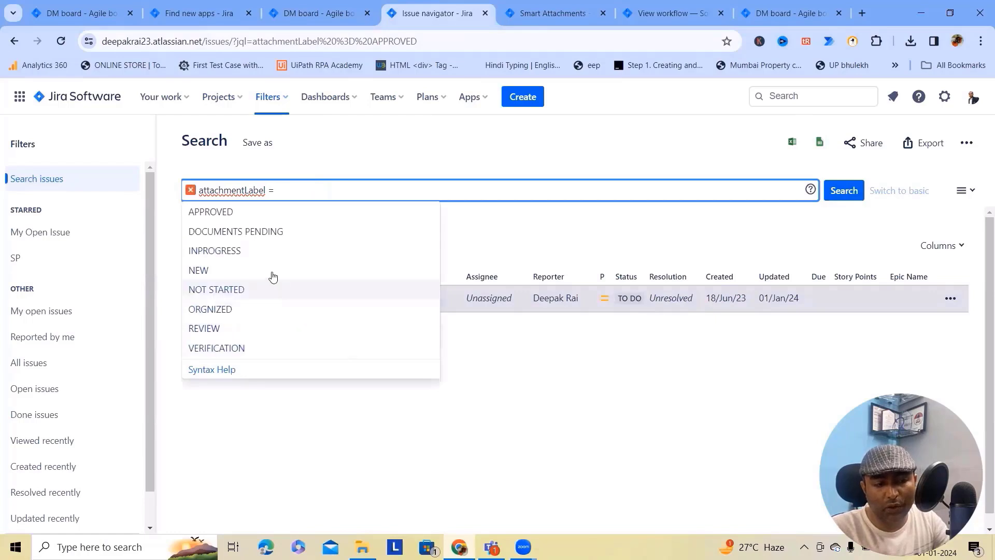
pyautogui.click(261, 251)
pyautogui.click(833, 195)
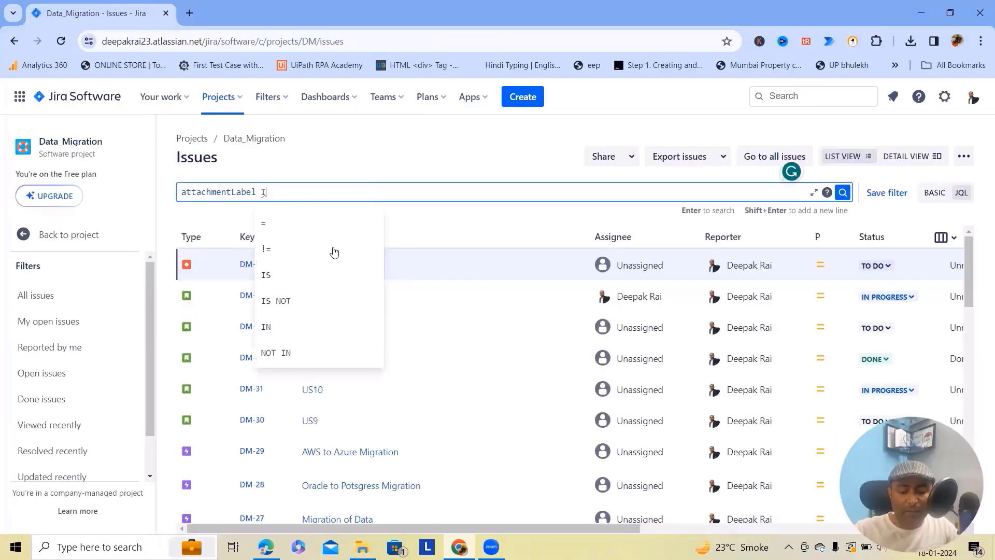
# Complete the JQL query as attachmentLabel IN ("DOCUMENTS PENDING", "NOT STARTED") and run the search.
pyautogui.write('N')
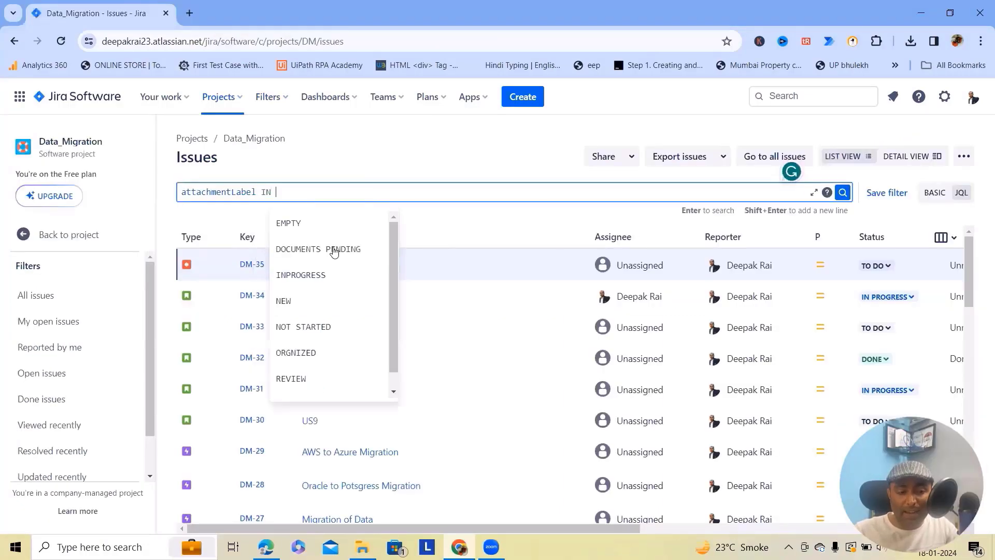
pyautogui.write(' (')
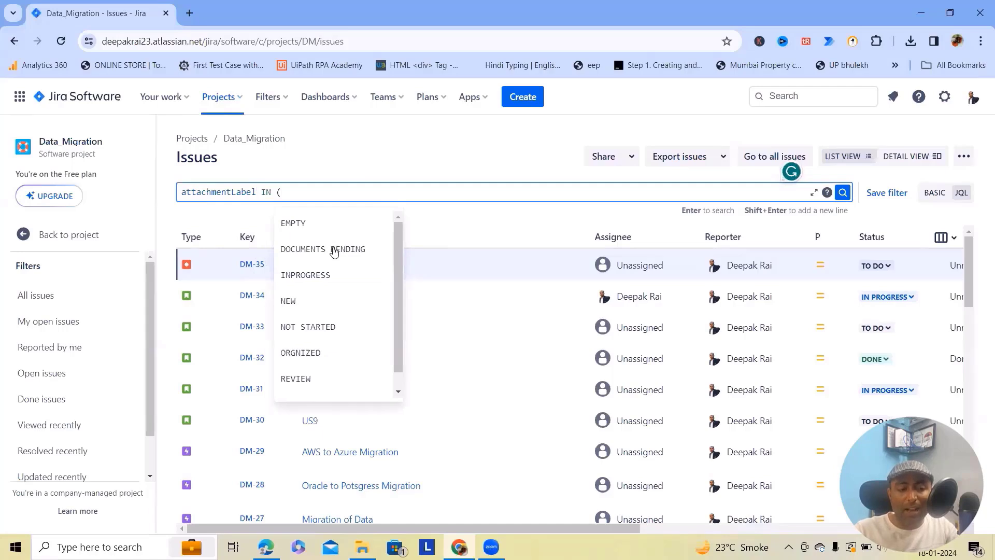
pyautogui.click(323, 254)
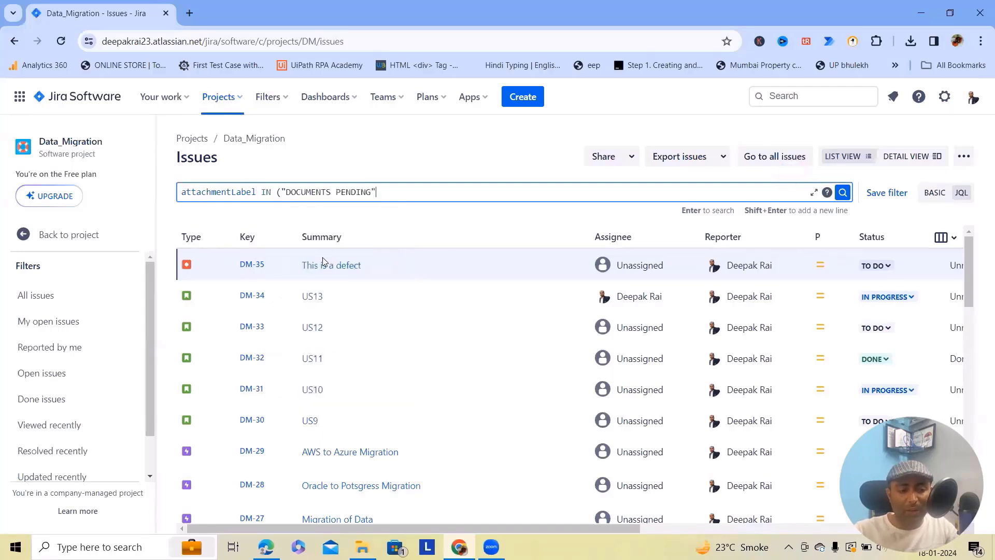
pyautogui.write(',')
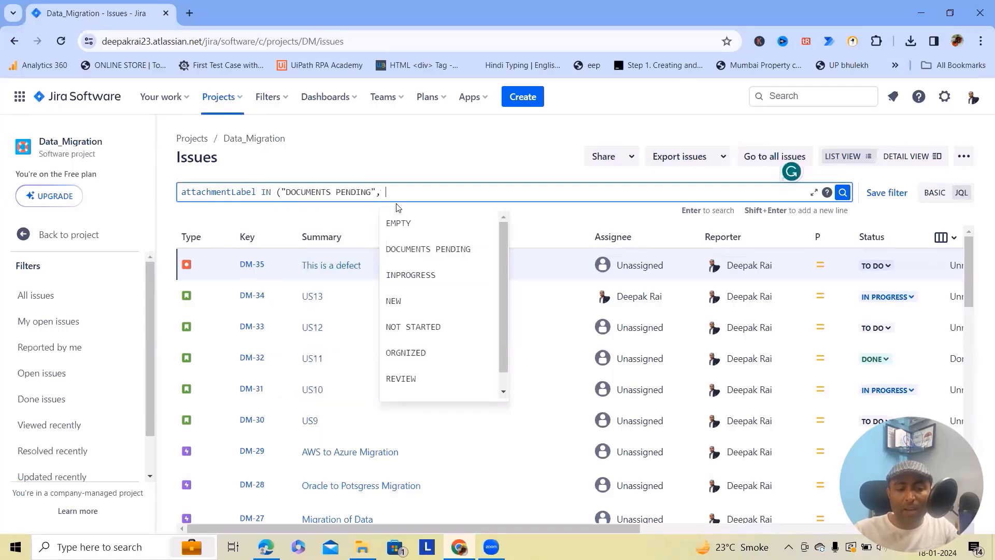
pyautogui.click(416, 329)
pyautogui.click(845, 192)
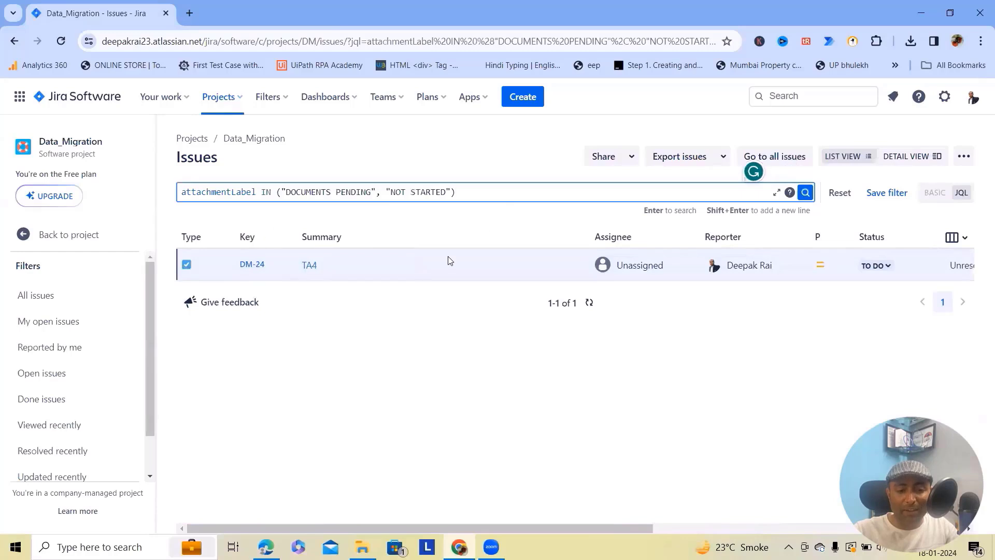
# Open issue DM-24 from the search results and look over its attachments and Smart Attachments section.
pyautogui.click(258, 266)
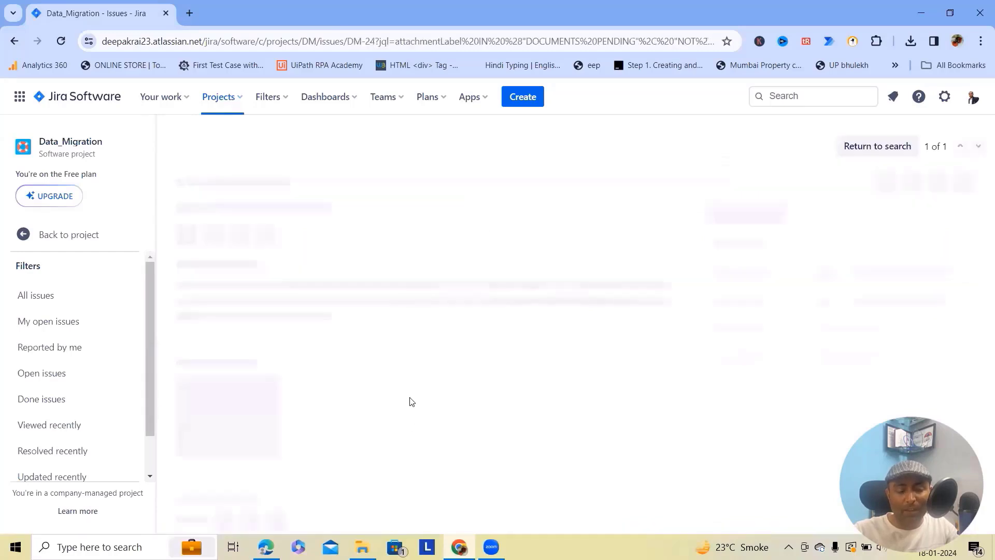
pyautogui.scroll(-3, 552, 363)
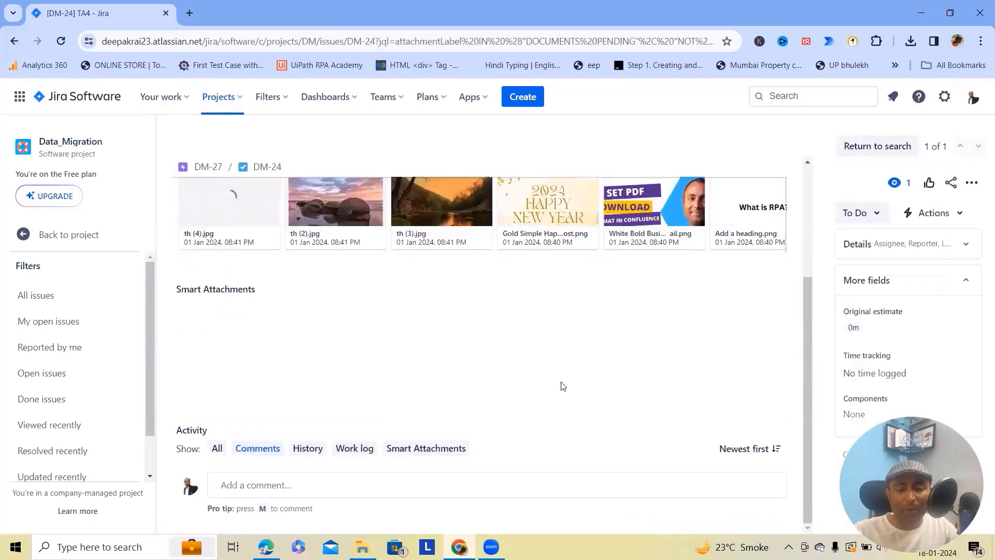
pyautogui.scroll(3, 568, 374)
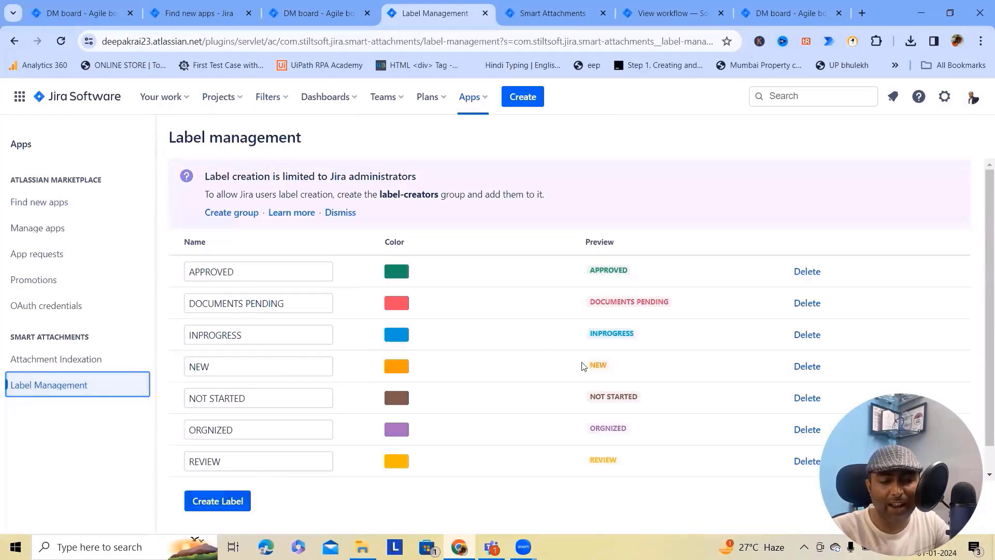
# Delete the APPROVED label from the Smart Attachments label management list and confirm the deletion.
pyautogui.click(809, 272)
pyautogui.click(681, 271)
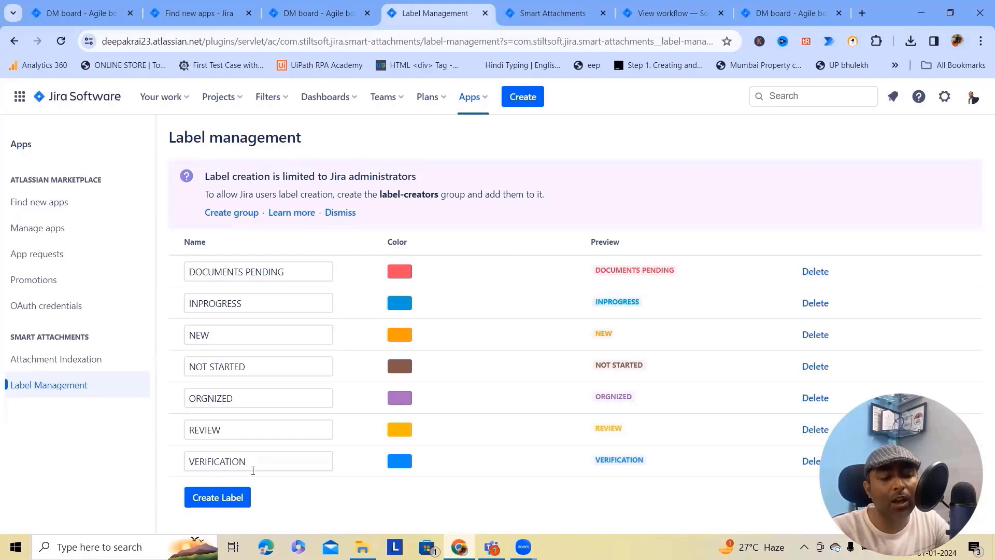
# Create an attachment label named NEW2 with an indigo blue colour and check the label list.
pyautogui.click(220, 497)
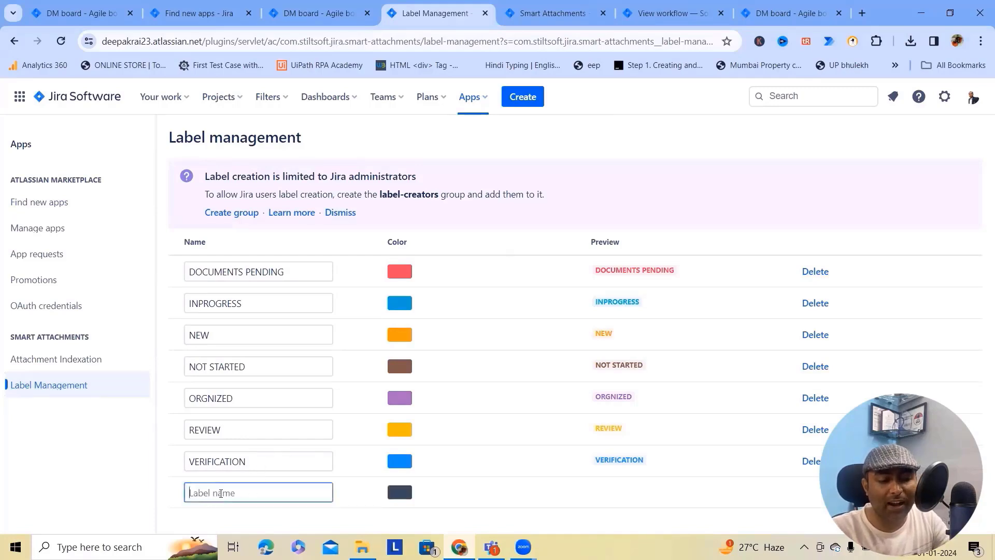
pyautogui.click(406, 494)
pyautogui.click(424, 416)
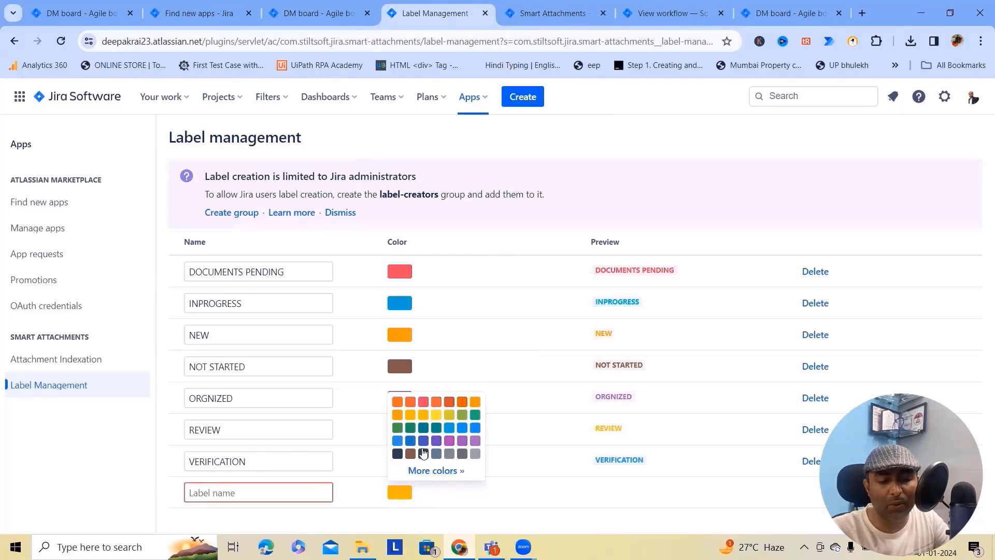
pyautogui.click(424, 441)
pyautogui.click(259, 496)
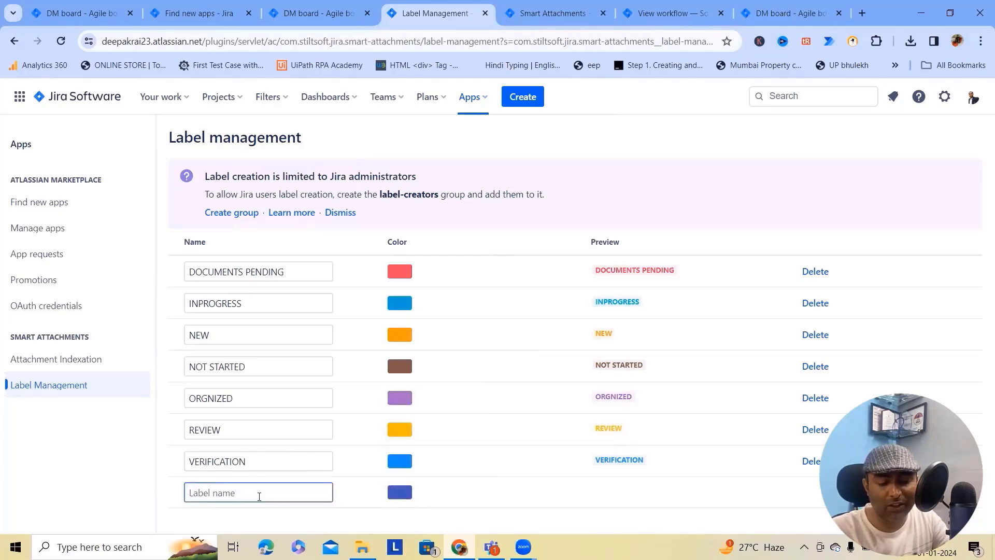
pyautogui.write('NEW2')
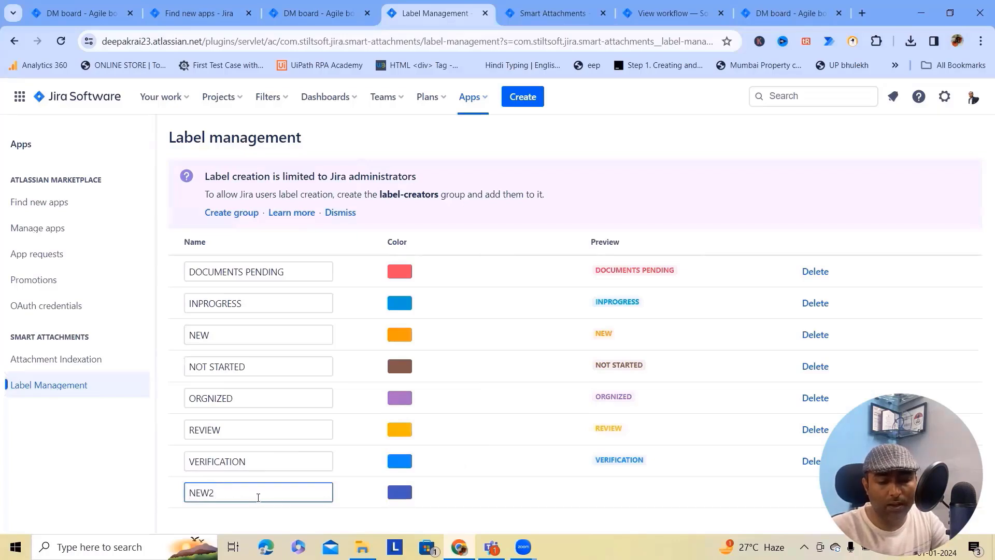
pyautogui.press('Return')
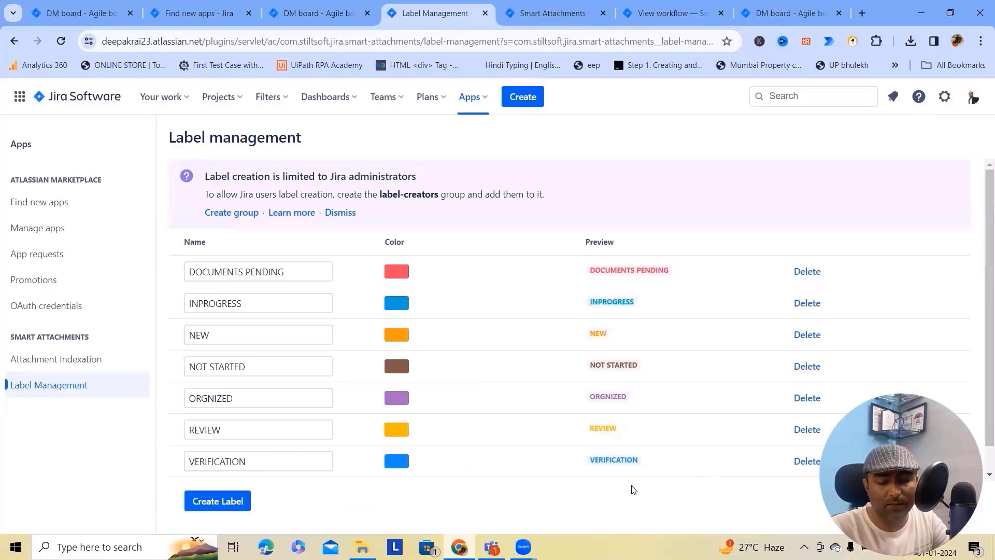
pyautogui.scroll(1, 555, 446)
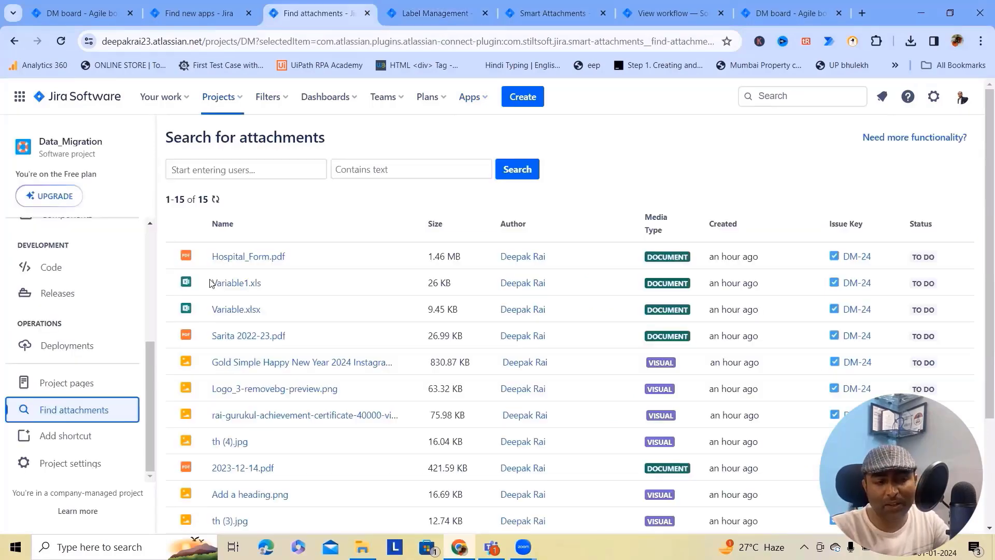
# Examine the Data_Migration project's attachment list and its search fields for users and contained text.
pyautogui.scroll(-3, 270, 289)
pyautogui.scroll(3, 271, 291)
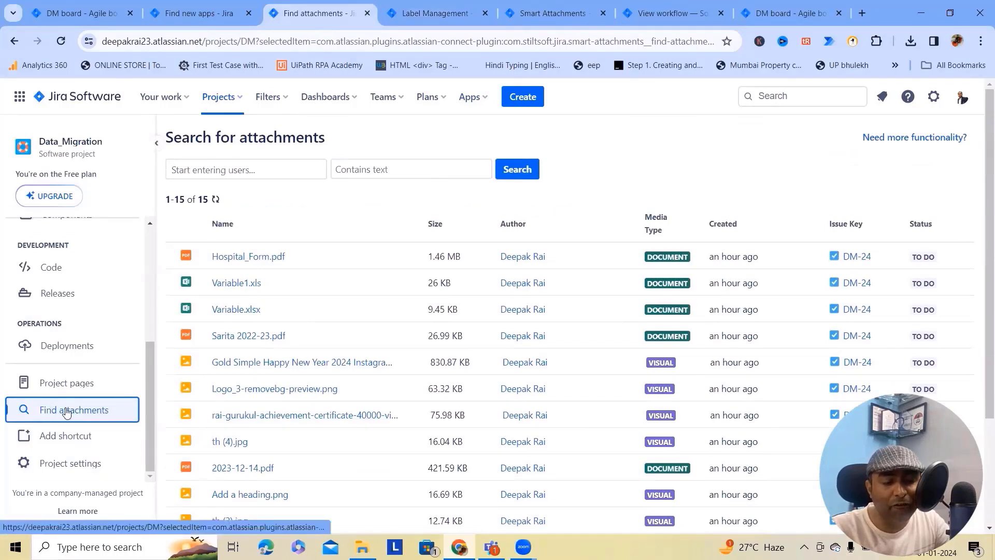
pyautogui.click(232, 169)
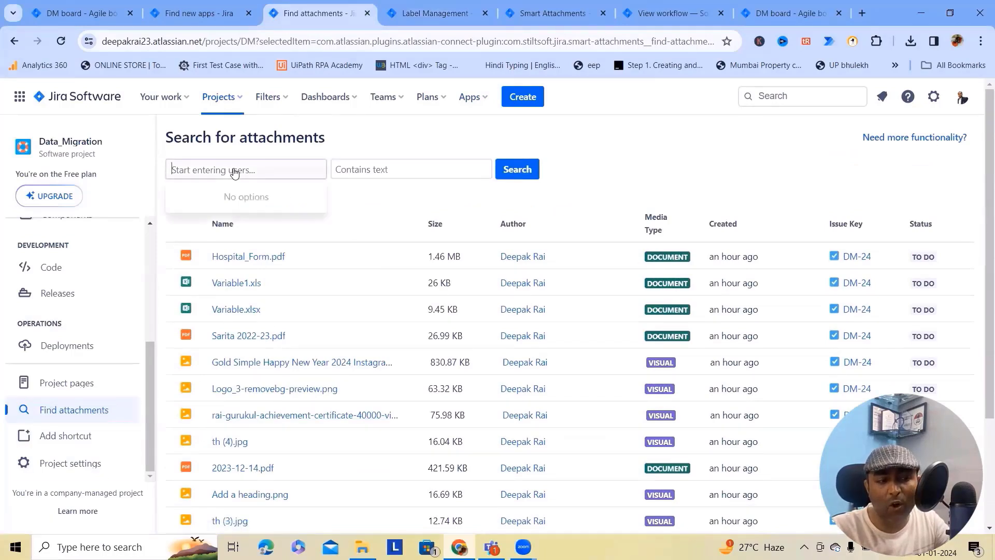
pyautogui.click(262, 173)
pyautogui.click(237, 171)
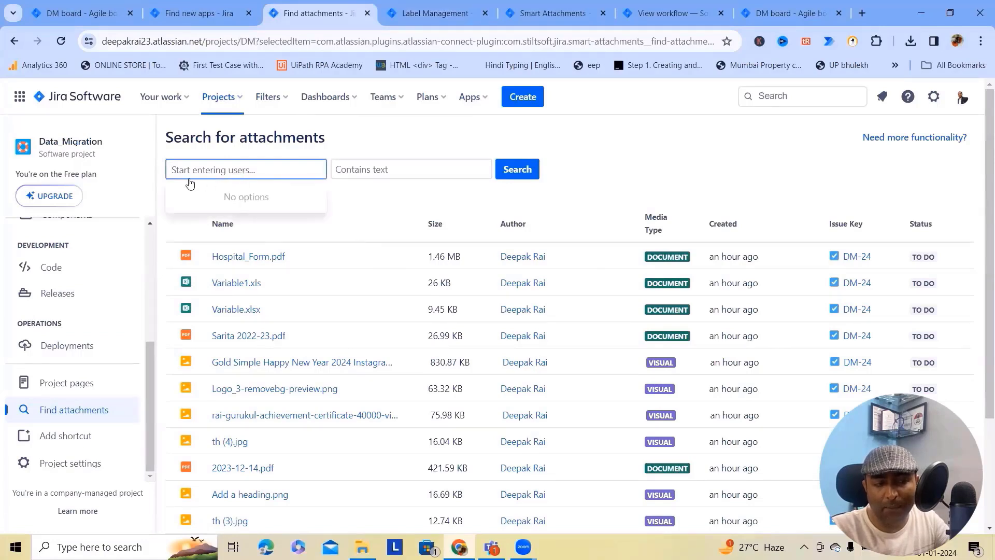
pyautogui.click(384, 169)
pyautogui.click(329, 201)
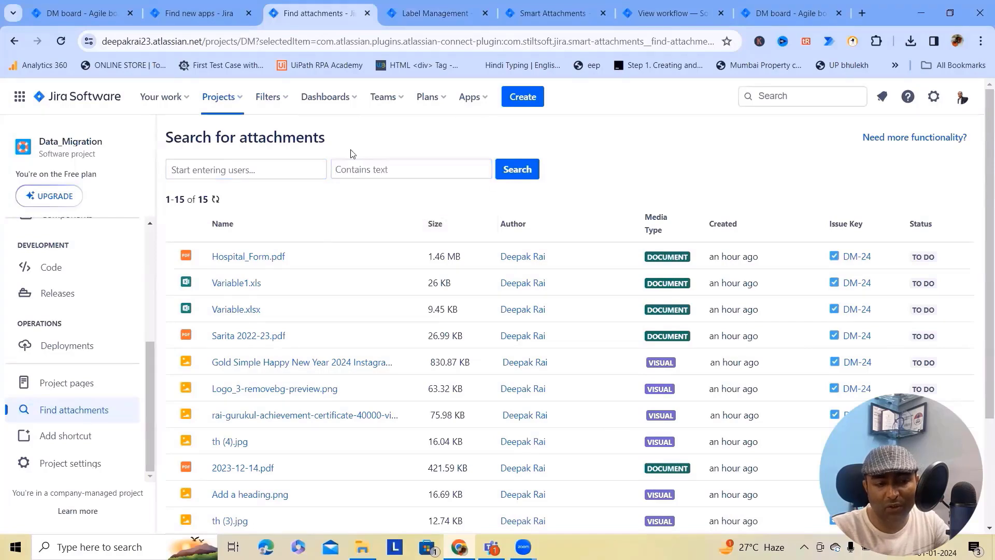
pyautogui.click(354, 168)
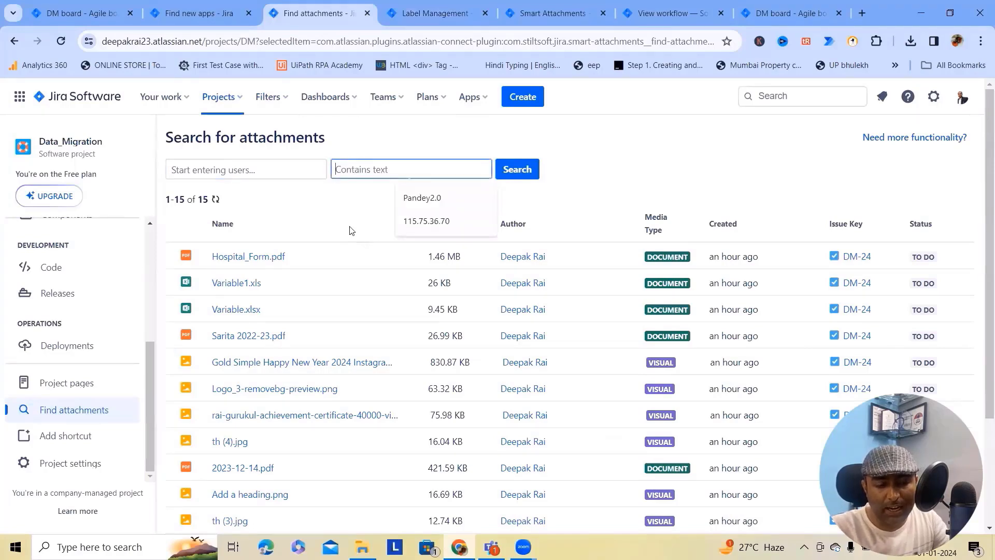
pyautogui.click(204, 173)
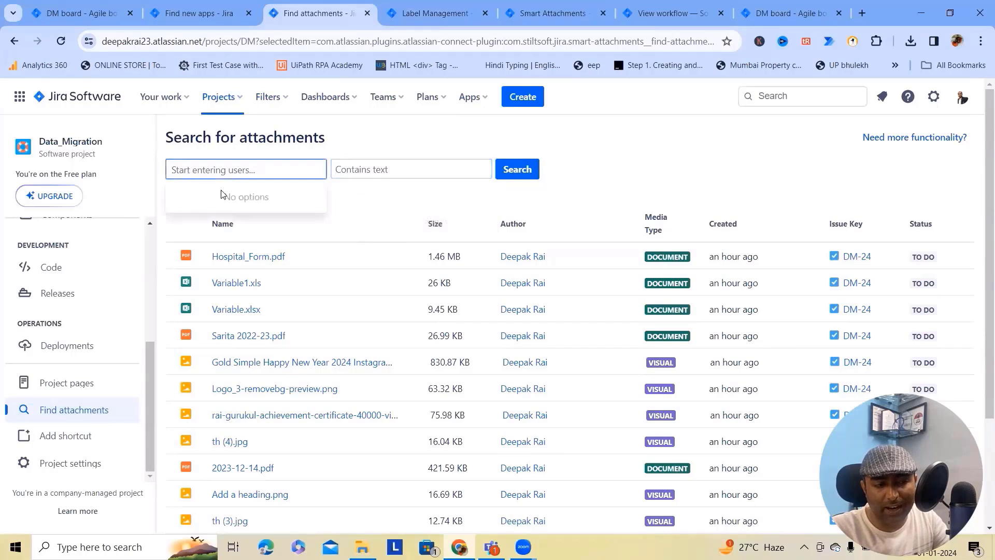
# Search the project's attachments for the text Logo.
pyautogui.click(408, 168)
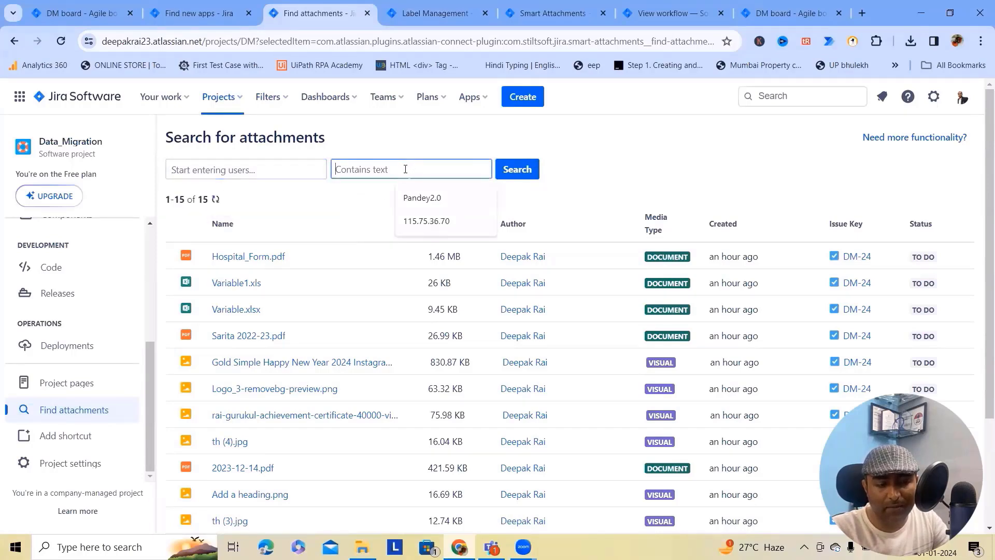
pyautogui.write('Logo')
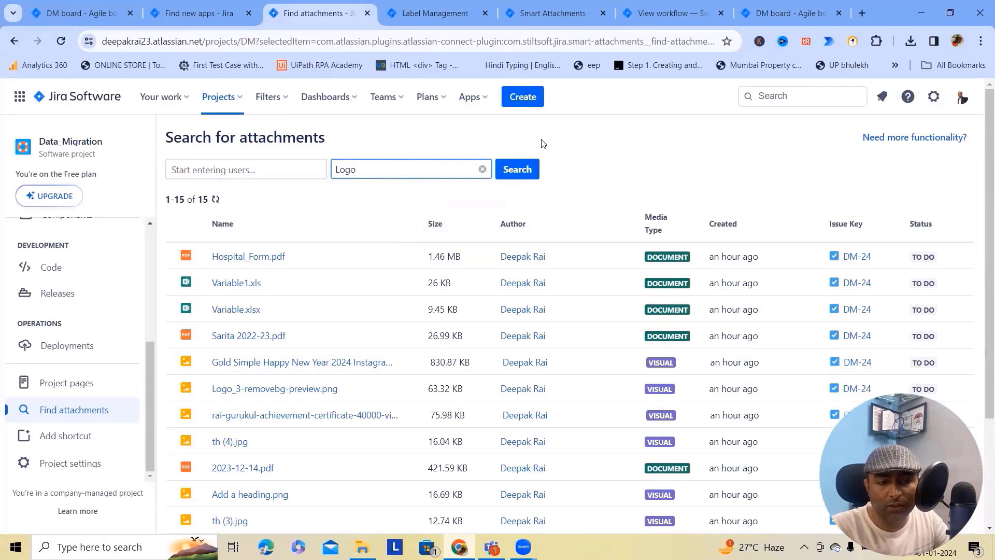
pyautogui.click(517, 169)
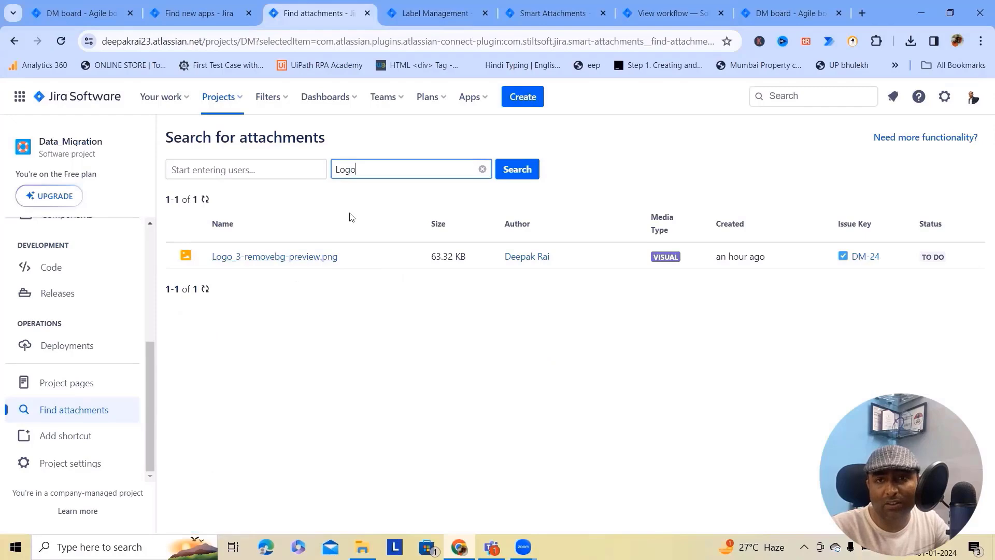
# Clear the attachment search text, review the full list, and search for attachments containing Add.
pyautogui.click(482, 169)
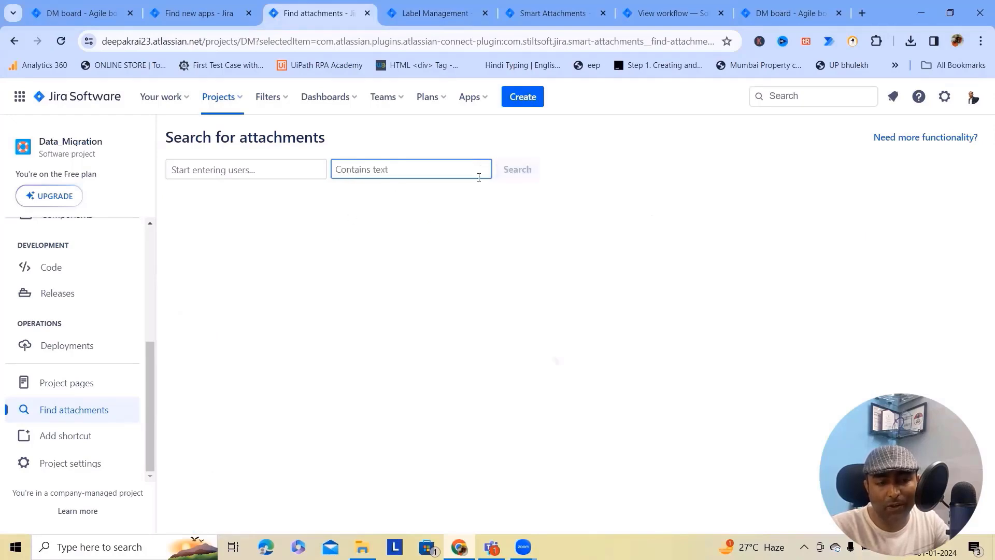
pyautogui.scroll(-3, 340, 395)
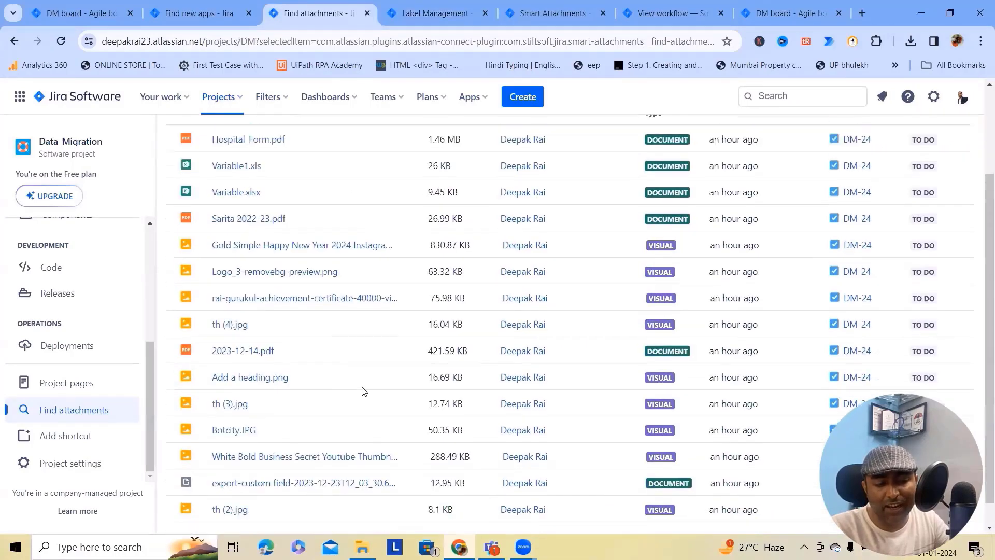
pyautogui.scroll(3, 371, 382)
pyautogui.write('Add')
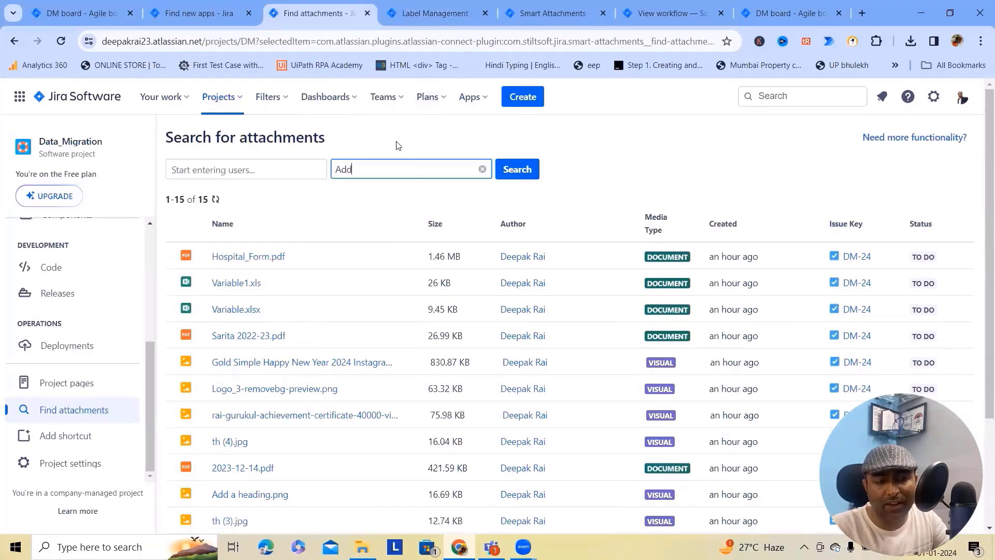
pyautogui.click(516, 169)
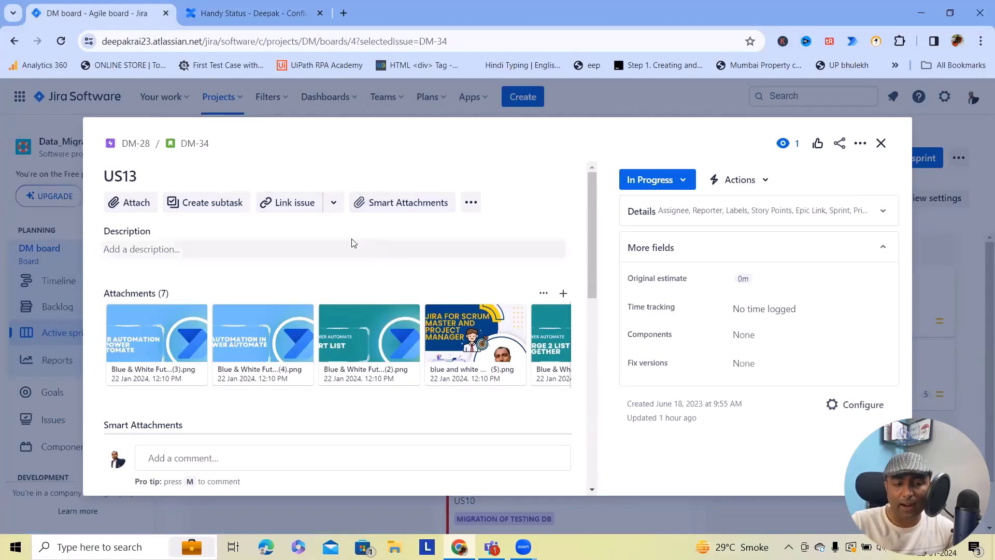
# In issue DM-34's Smart Attachments, select the Black Minimalist thumbnail and the Blue & White thumbnails (1) and (2) for a bulk operation.
pyautogui.scroll(-4, 373, 244)
pyautogui.click(132, 330)
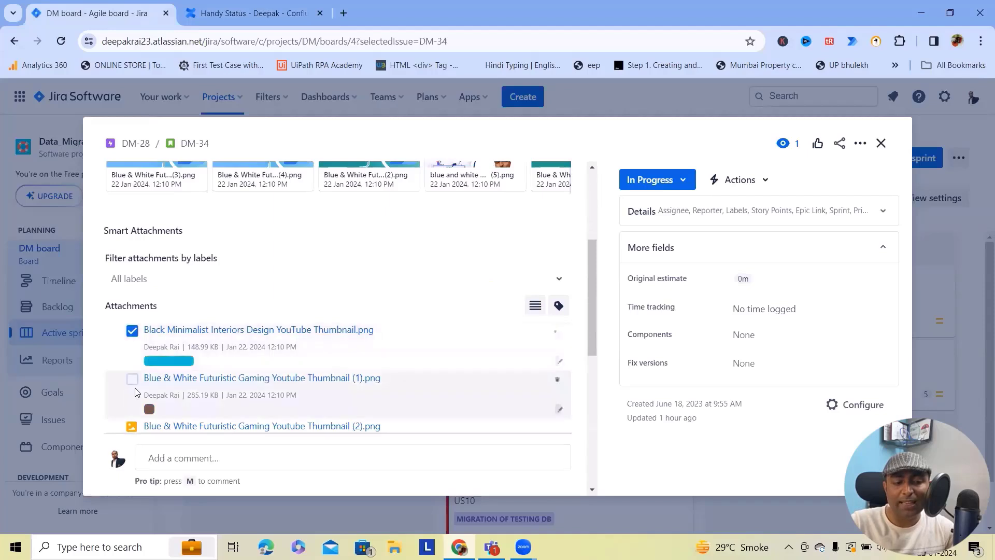
pyautogui.click(132, 378)
pyautogui.scroll(-1, 132, 377)
pyautogui.click(131, 362)
pyautogui.scroll(-8, 413, 349)
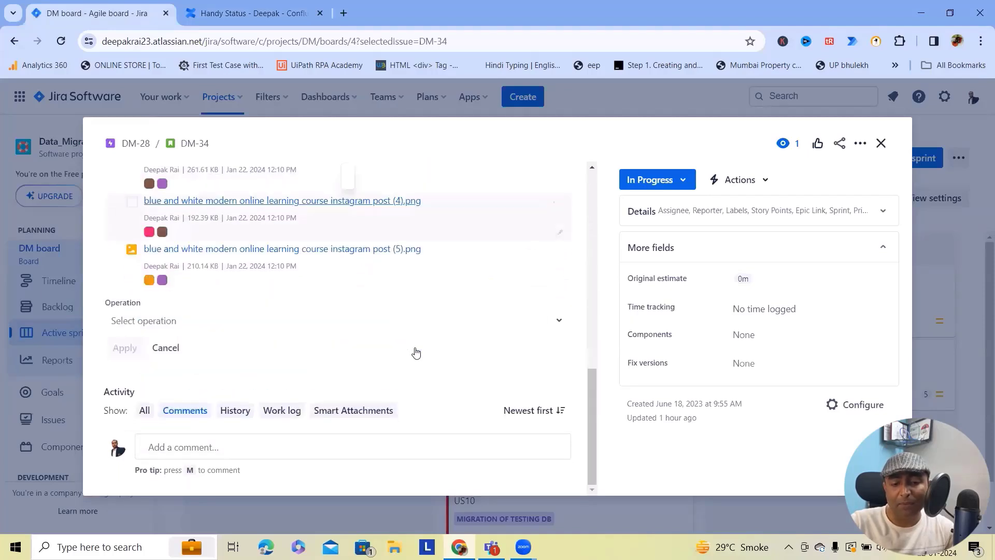
# Apply the Add labels bulk operation with the label NEW to the three selected attachments.
pyautogui.click(241, 320)
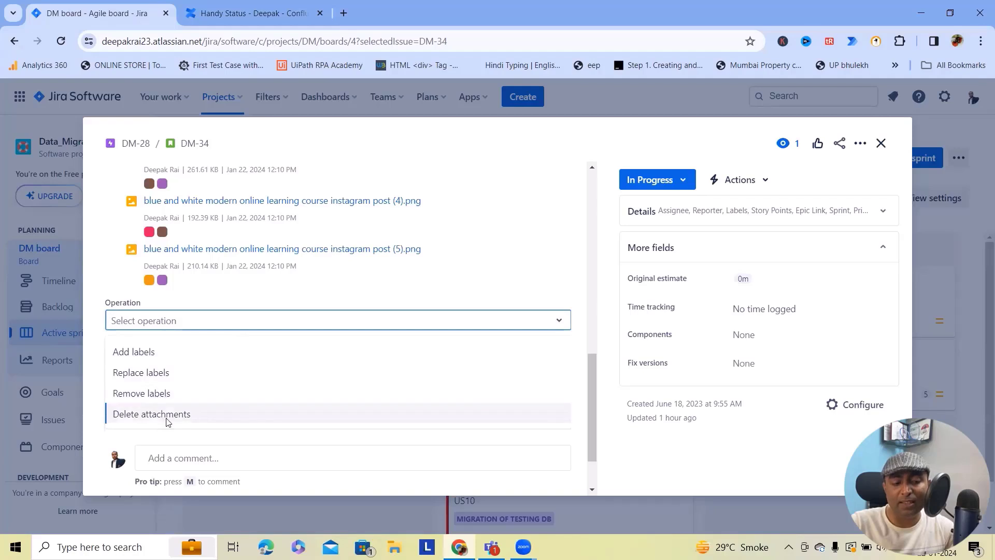
pyautogui.click(143, 352)
pyautogui.click(195, 365)
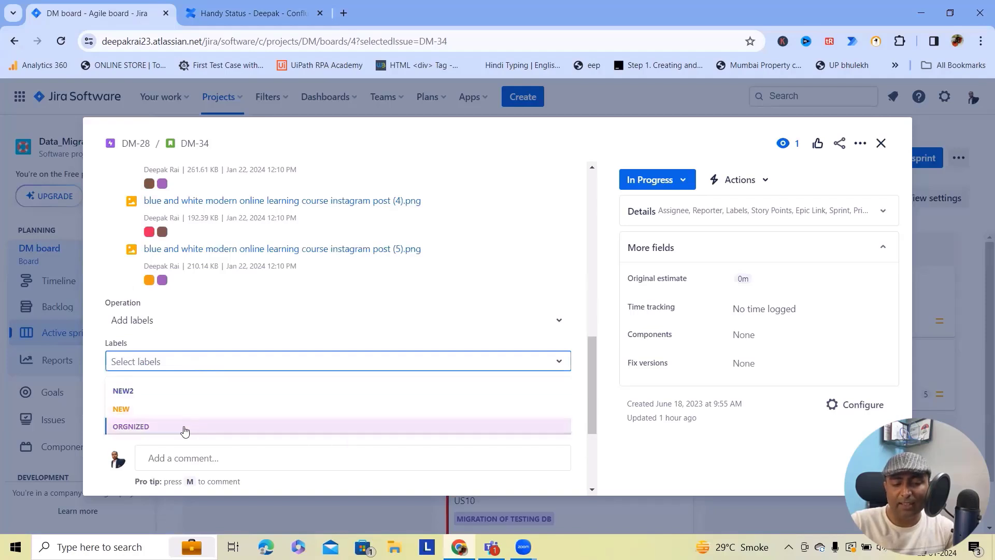
pyautogui.click(146, 409)
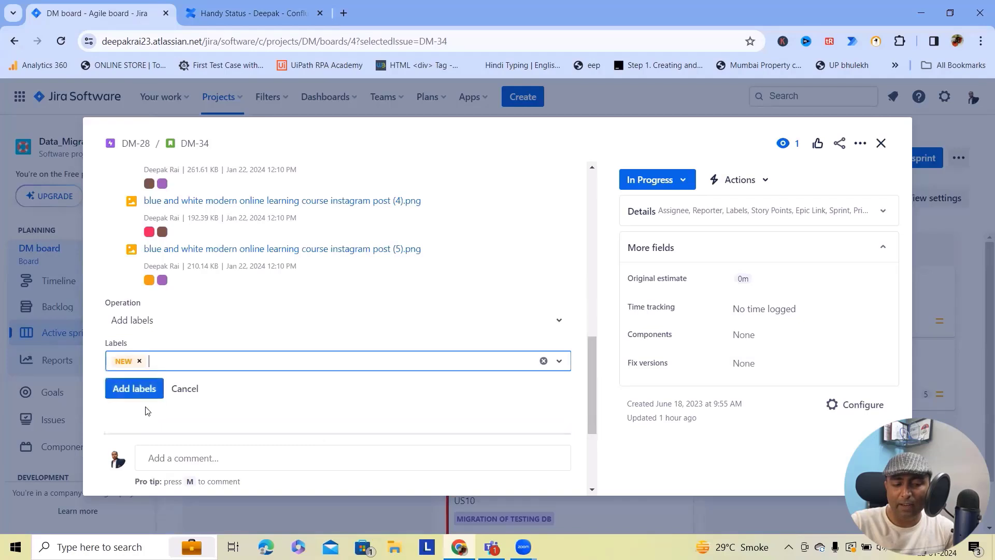
pyautogui.click(136, 389)
# Check the labels on DM-34's attachments by expanding the label markers to show their names.
pyautogui.scroll(8, 508, 337)
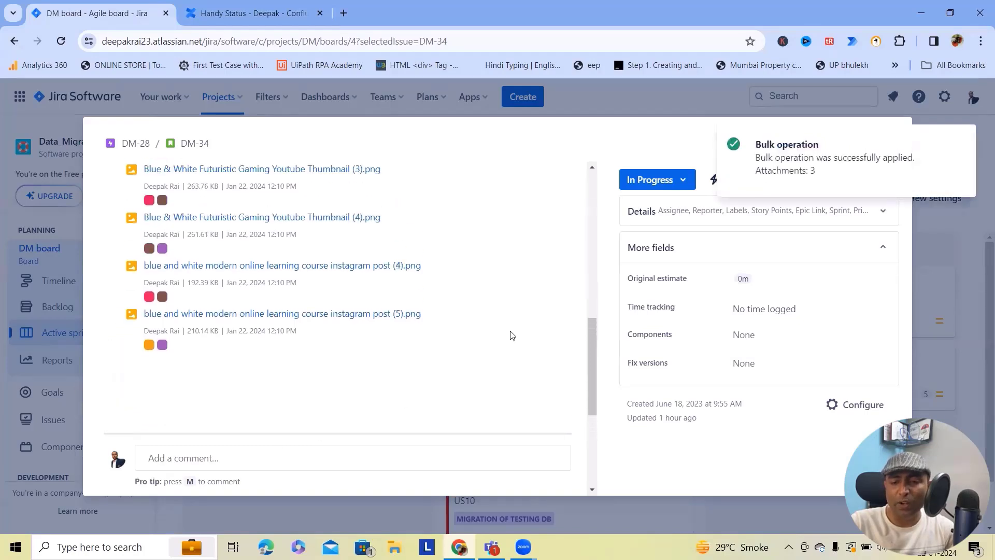
pyautogui.scroll(-4, 433, 384)
pyautogui.scroll(3, 166, 311)
pyautogui.click(149, 315)
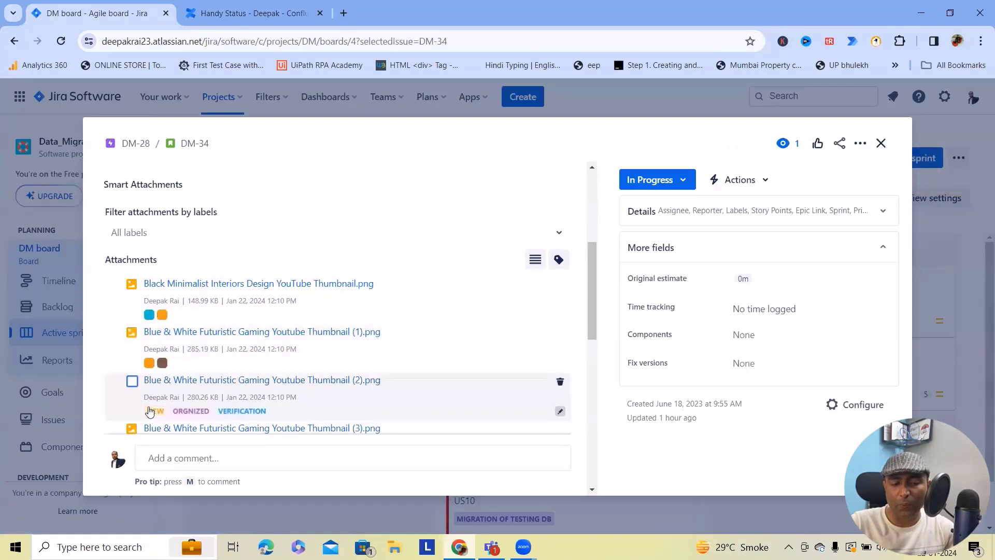
# Bulk-replace the labels of Blue & White thumbnails (3) and (4) and the blue and white instagram post (4) with VERIFICATION.
pyautogui.scroll(-1, 134, 311)
pyautogui.scroll(-4, 133, 331)
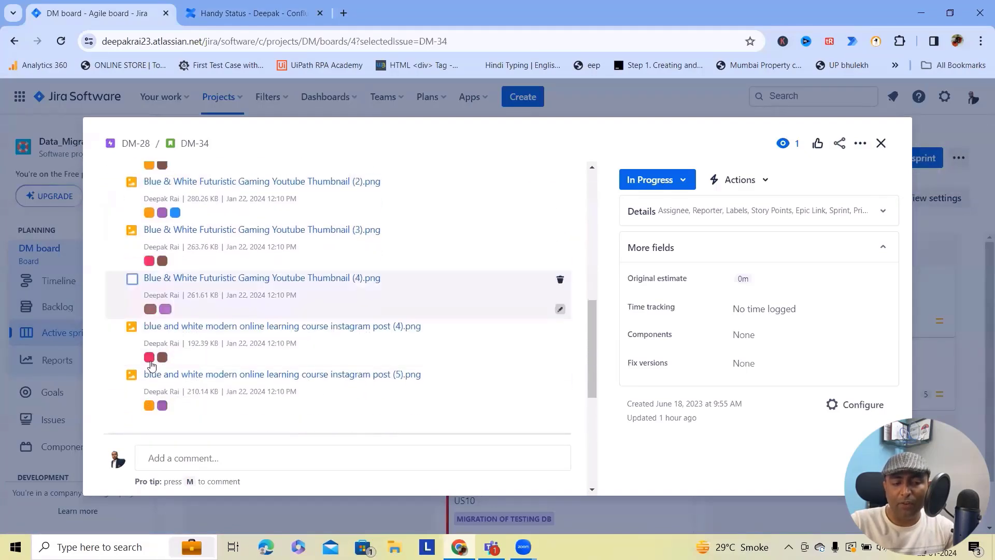
pyautogui.click(132, 170)
pyautogui.click(133, 218)
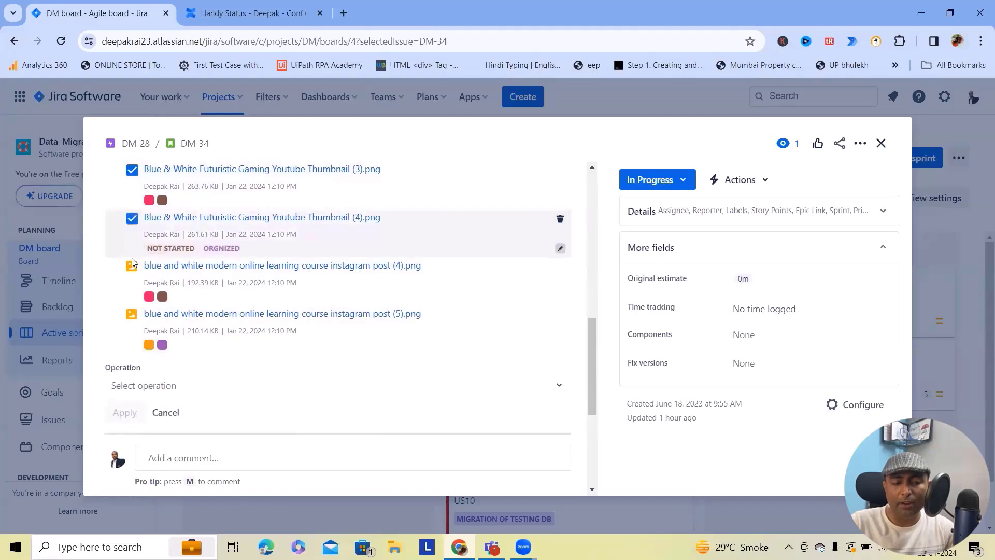
pyautogui.click(132, 266)
pyautogui.scroll(-3, 158, 384)
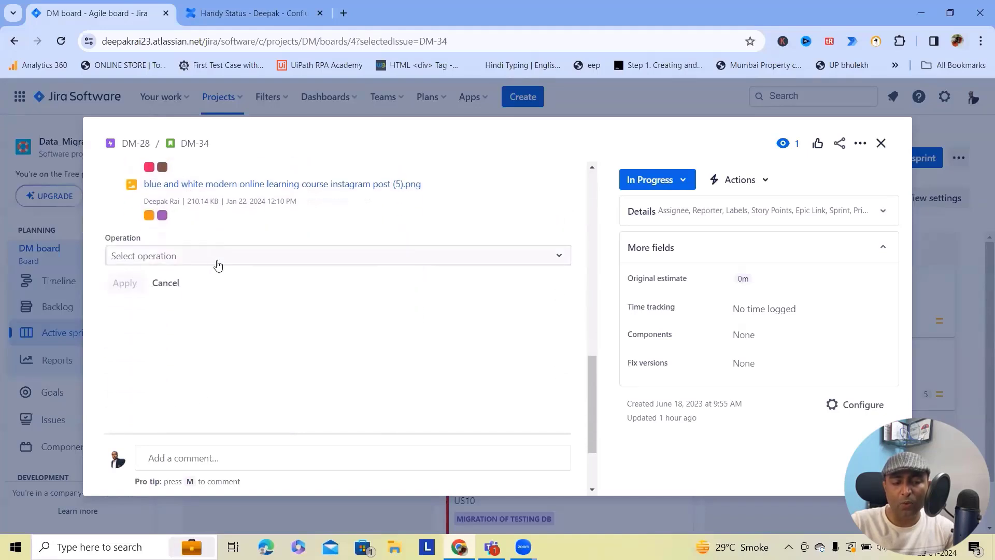
pyautogui.click(213, 257)
pyautogui.click(174, 309)
pyautogui.click(148, 296)
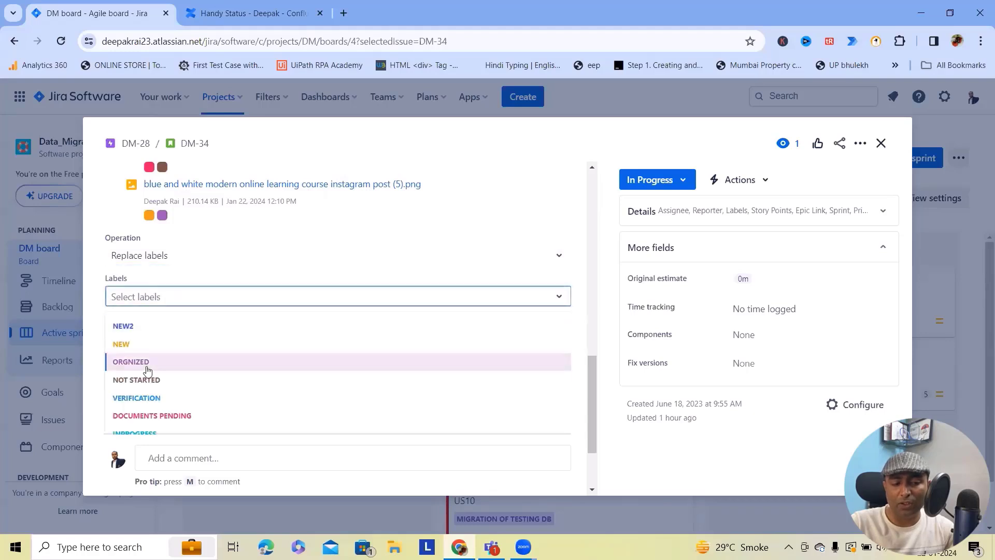
pyautogui.click(148, 397)
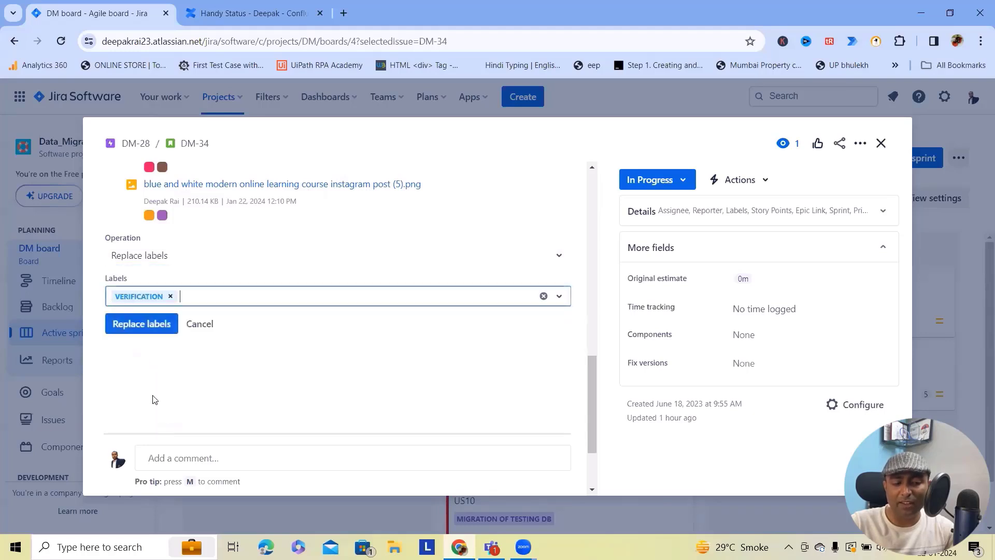
pyautogui.click(148, 325)
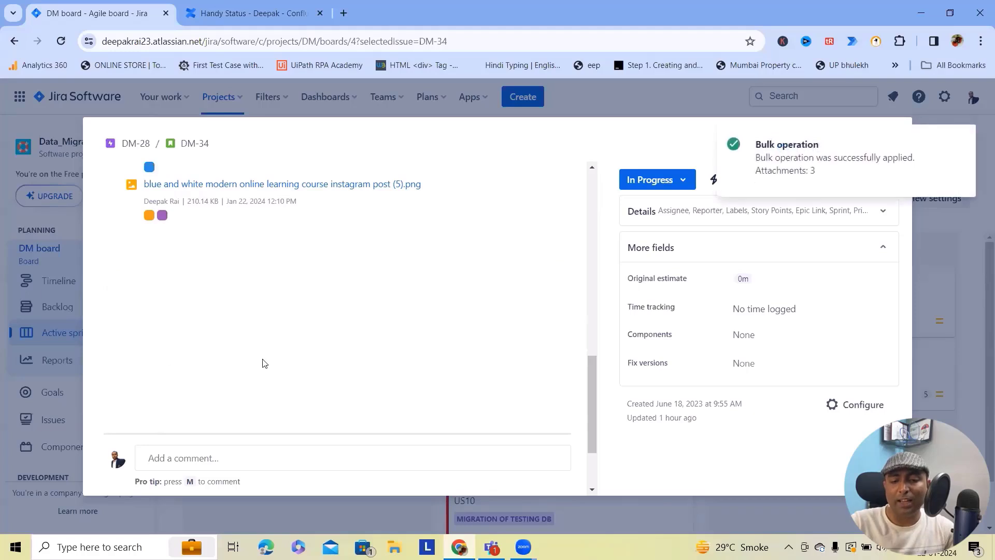
# Bulk-remove all labels from Blue & White thumbnails (3) and (4) and the blue and white instagram post (4).
pyautogui.scroll(4, 243, 359)
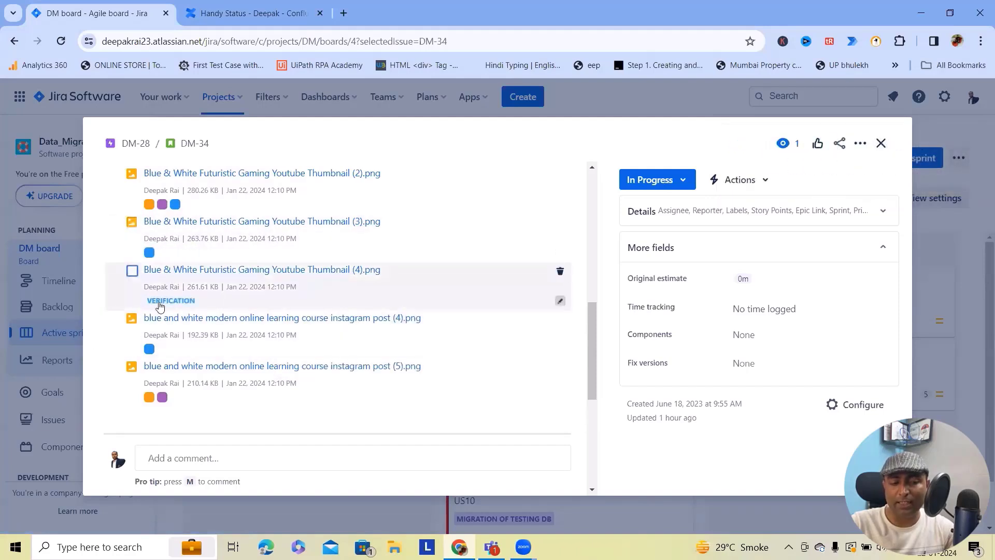
pyautogui.click(132, 222)
pyautogui.click(132, 271)
pyautogui.click(132, 319)
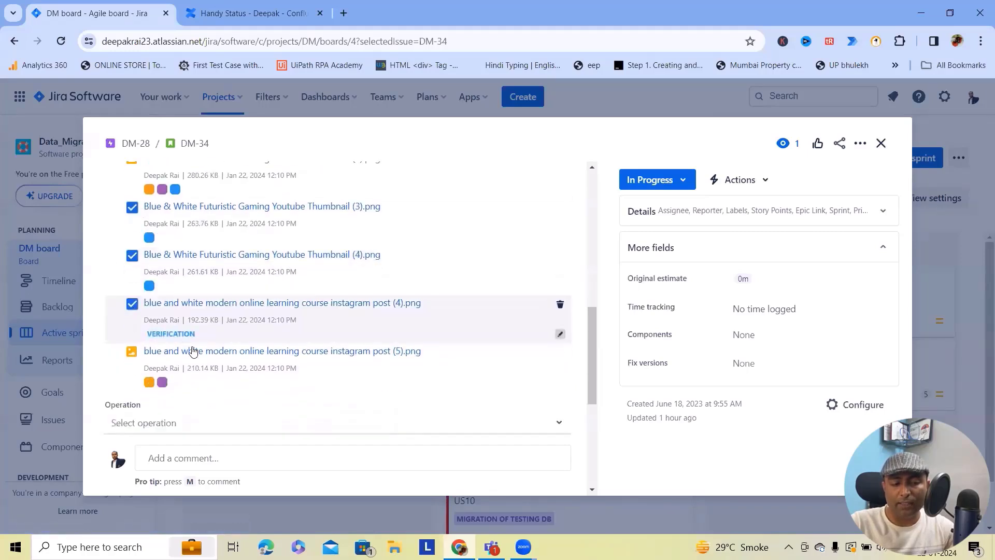
pyautogui.click(216, 276)
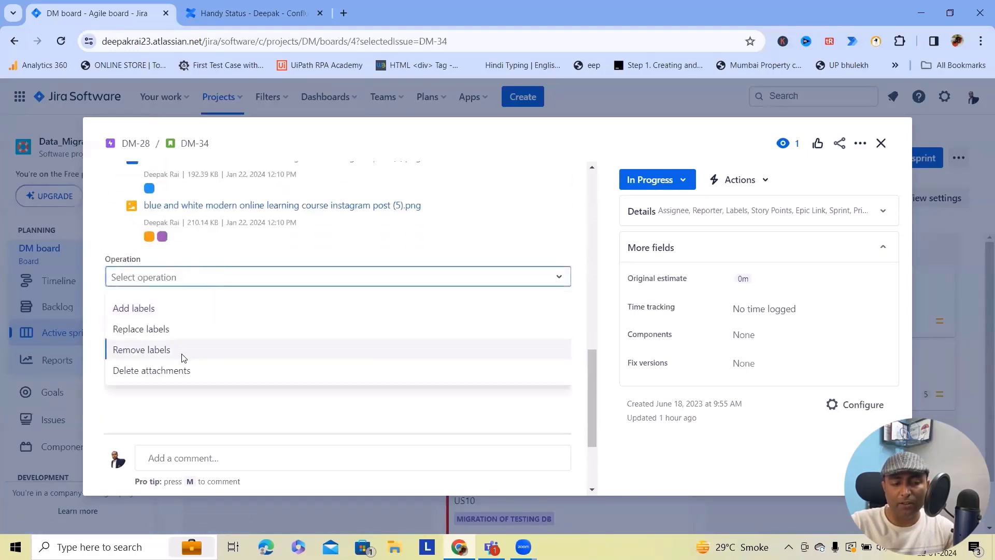
pyautogui.click(179, 351)
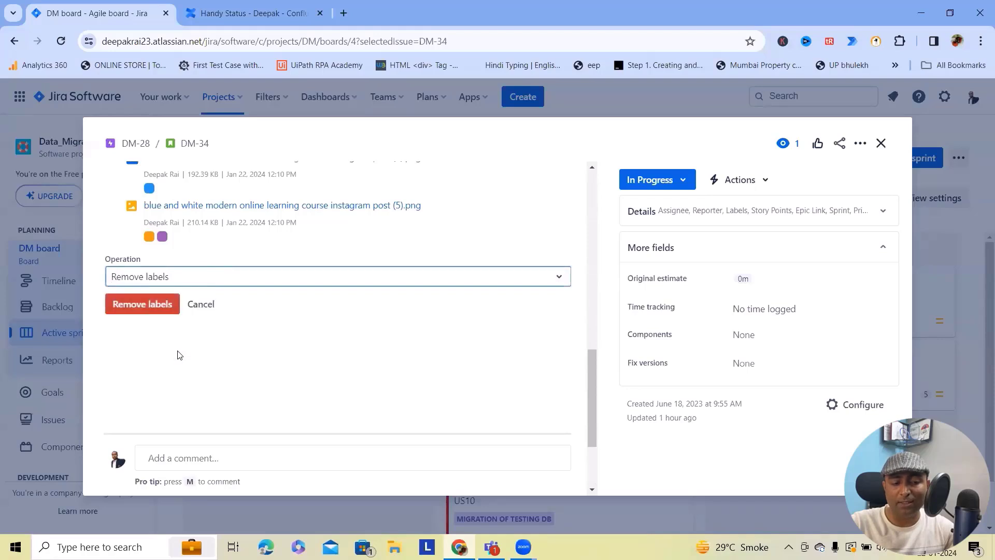
pyautogui.click(151, 307)
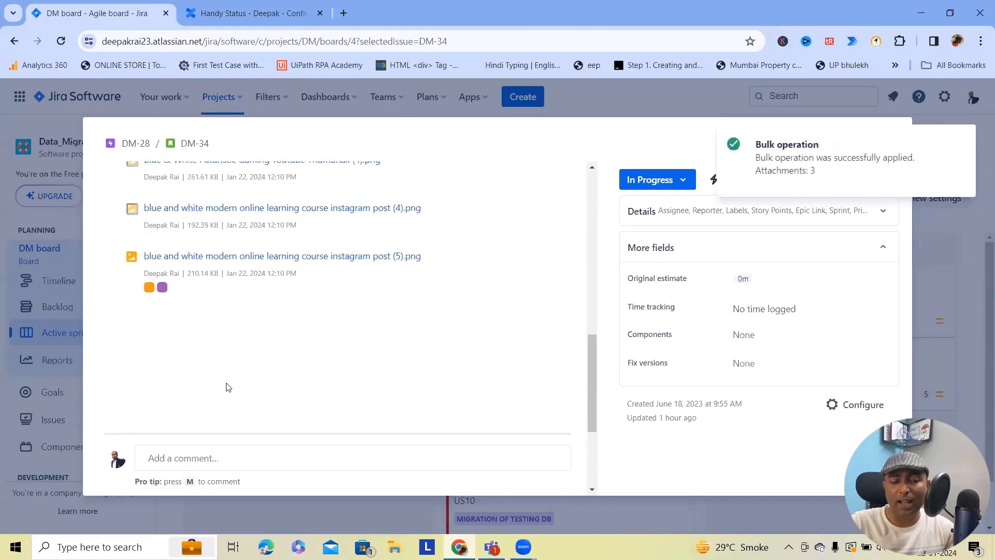
# Bulk-delete the attachments Blue & White thumbnails (3) and (4) and the blue and white instagram post (4) from DM-34.
pyautogui.moveTo(162, 310)
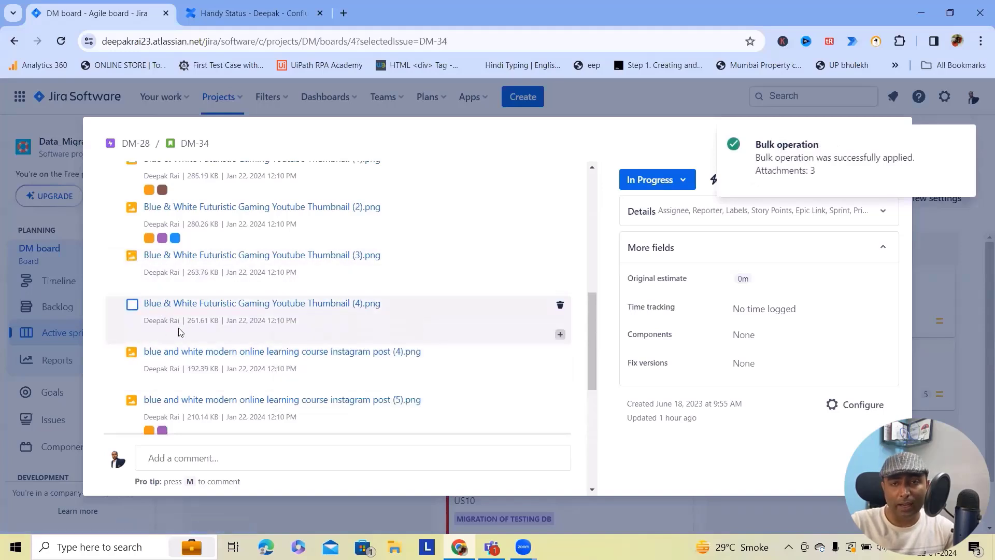
pyautogui.scroll(-3, 149, 358)
pyautogui.click(132, 256)
pyautogui.click(132, 305)
pyautogui.click(132, 353)
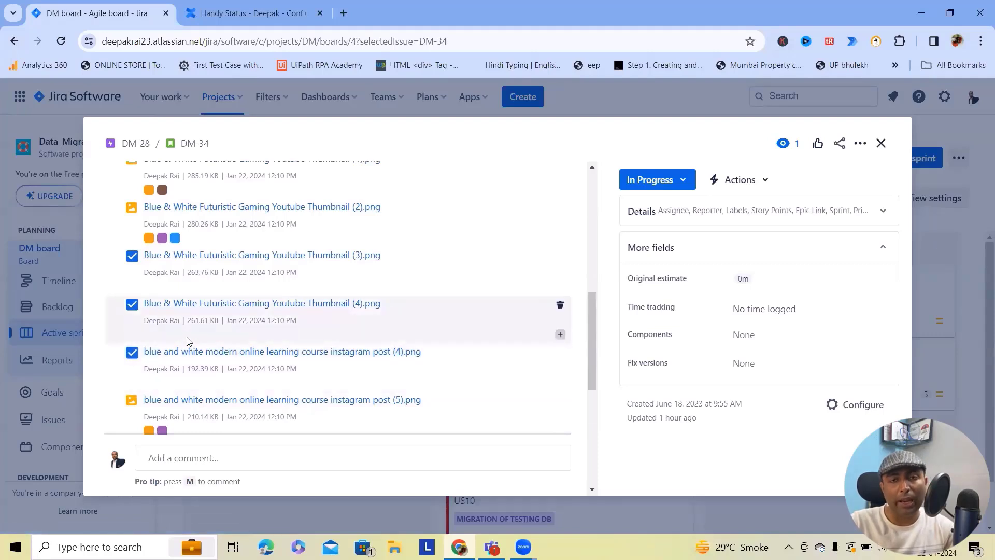
pyautogui.scroll(-3, 171, 363)
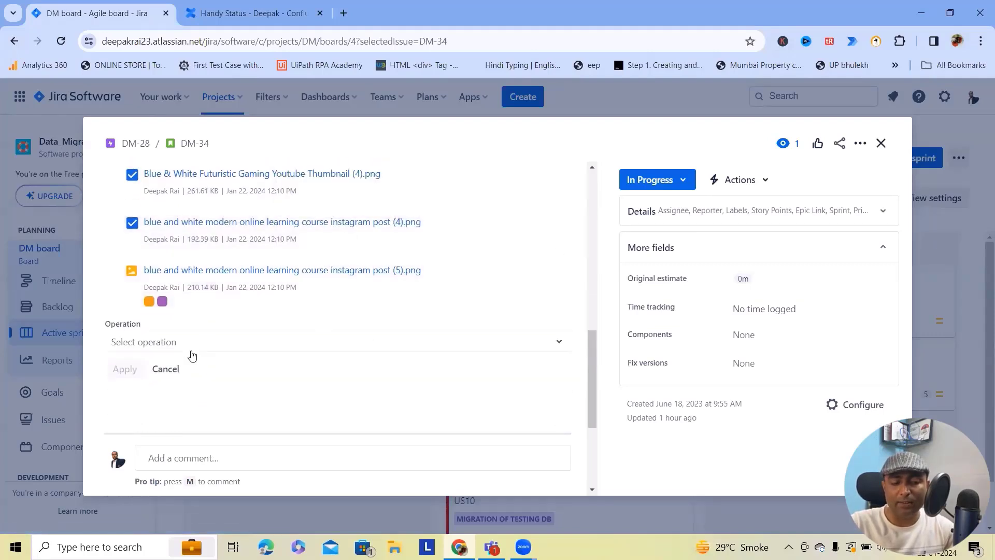
pyautogui.click(205, 347)
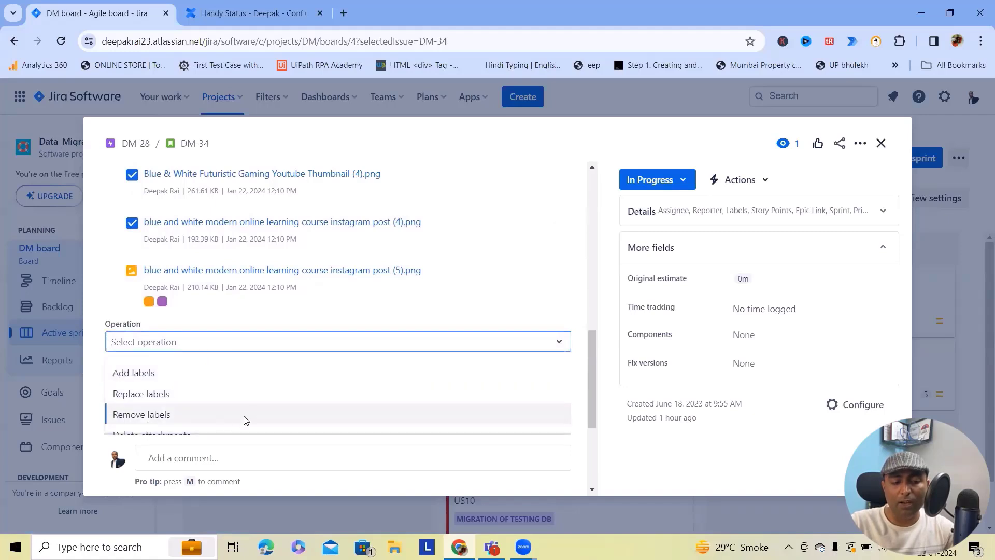
pyautogui.scroll(-2, 585, 435)
pyautogui.click(136, 305)
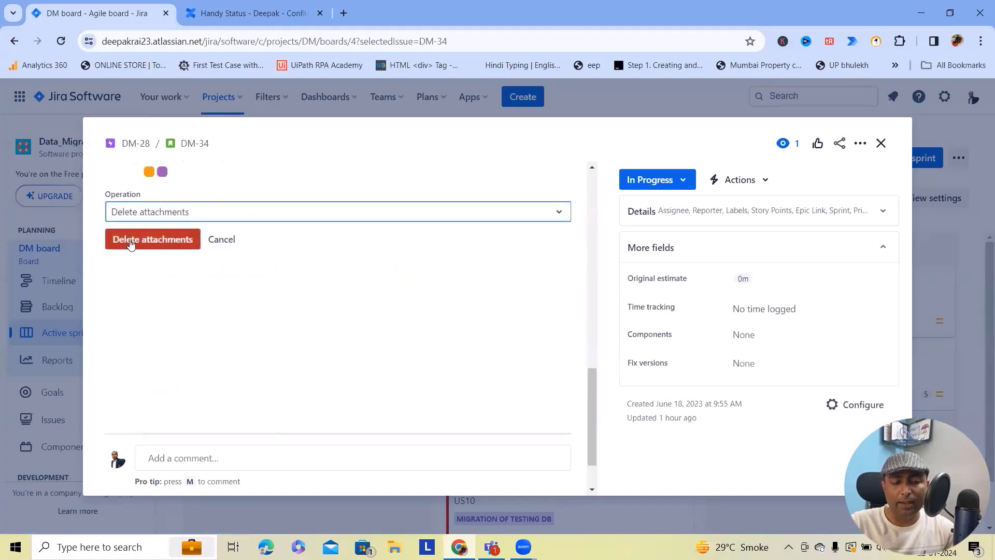
pyautogui.click(139, 247)
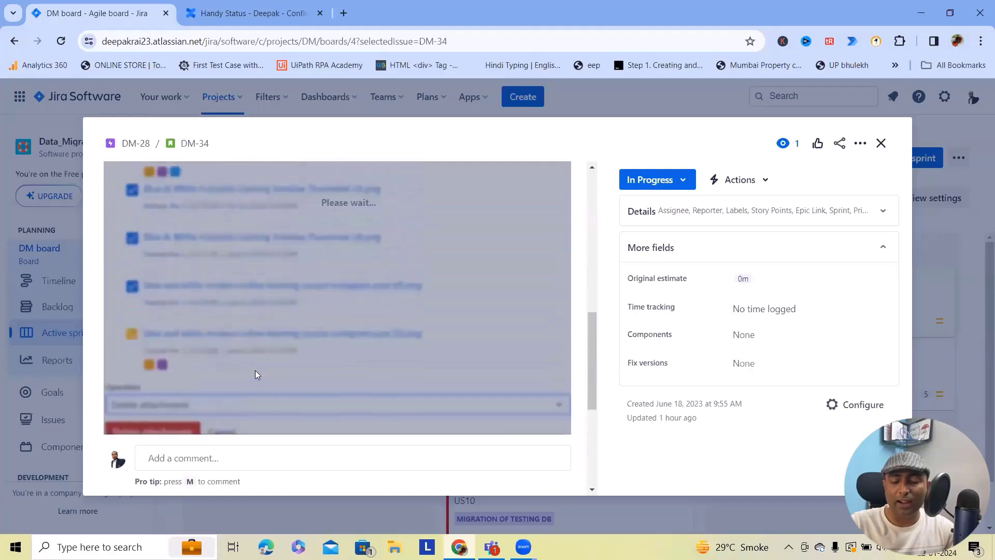
pyautogui.scroll(-3, 231, 342)
pyautogui.scroll(-3, 216, 353)
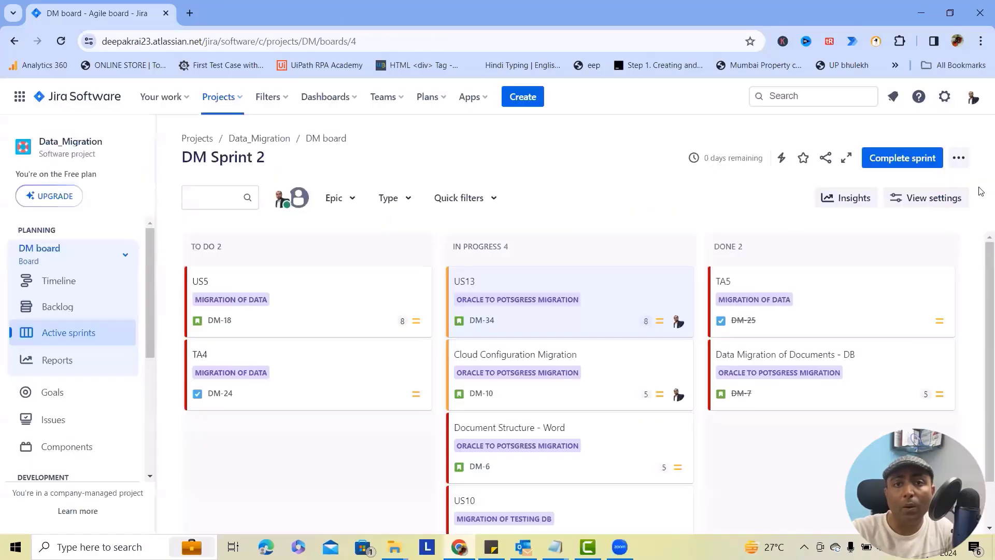
# Switch the Jira theme to Dark.
pyautogui.click(973, 97)
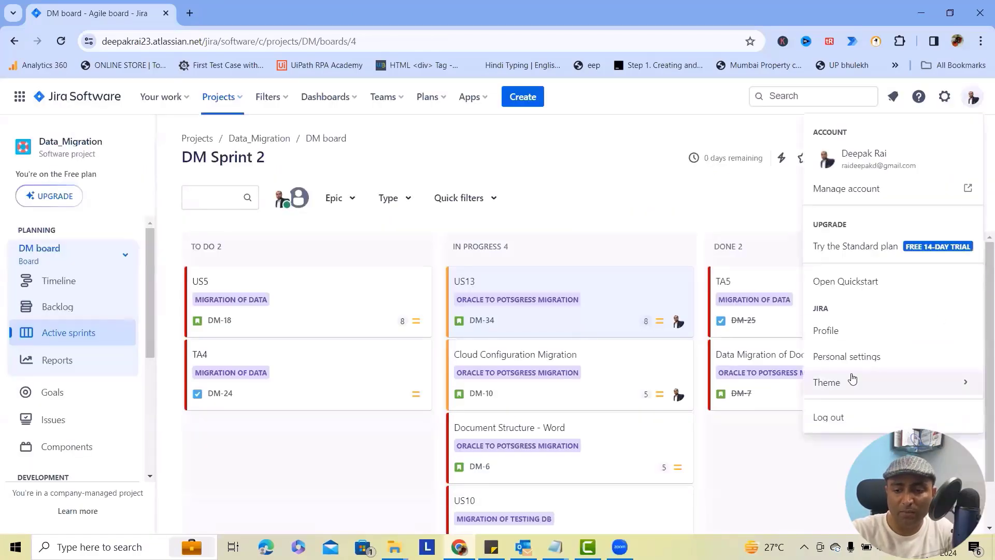
pyautogui.moveTo(852, 380)
pyautogui.click(721, 425)
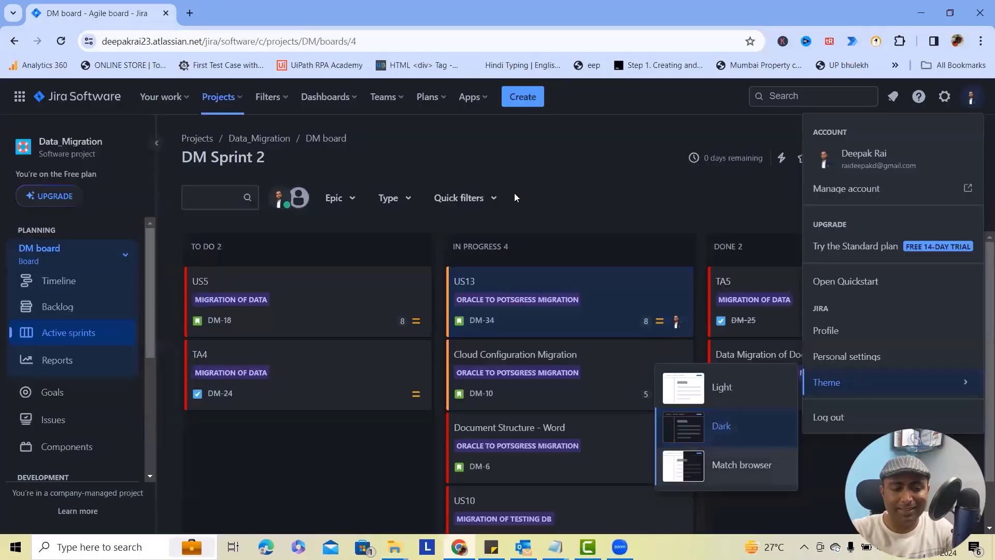
# Open issue DM-34, examine how its Smart Attachments labels look in the dark theme, and close the issue.
pyautogui.click(596, 292)
pyautogui.scroll(-3, 289, 368)
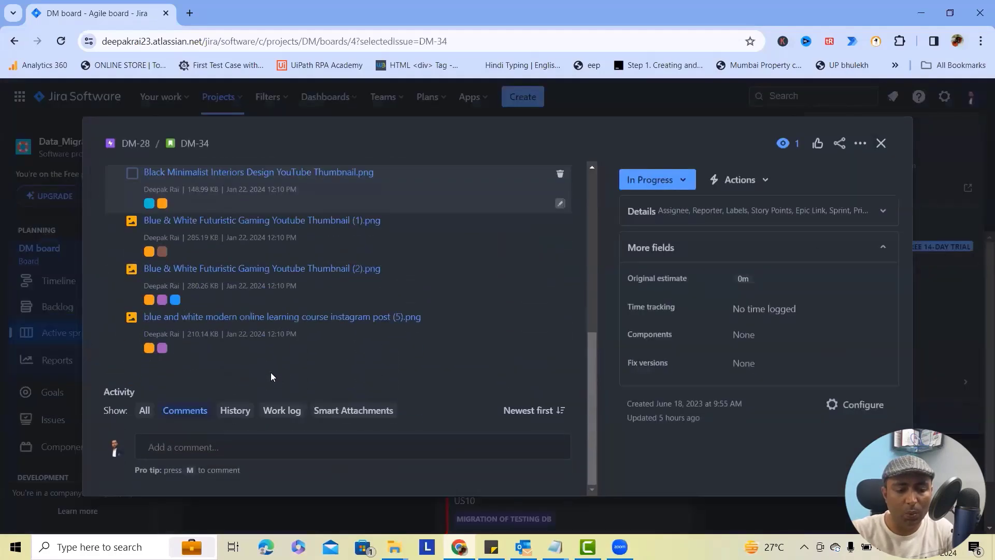
pyautogui.scroll(1, 150, 207)
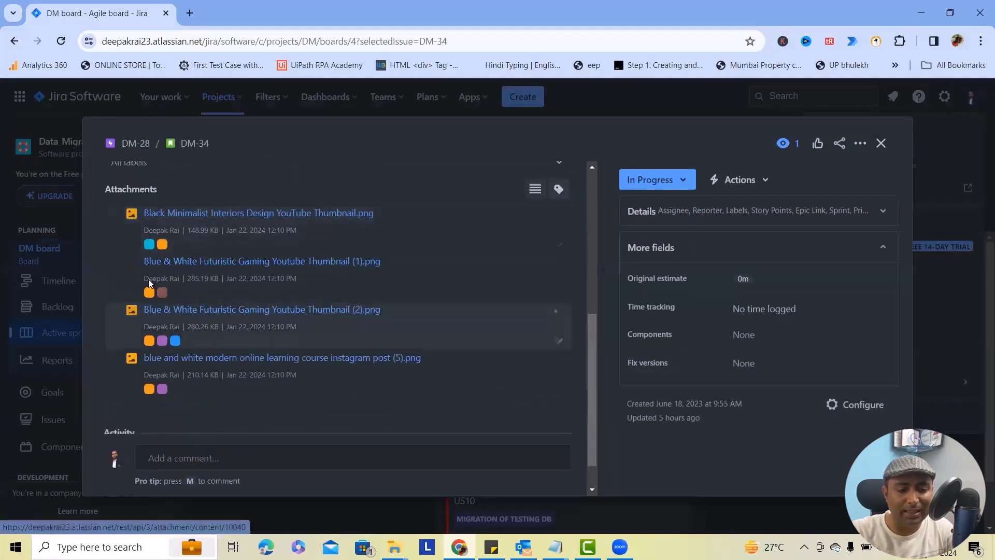
pyautogui.moveTo(161, 250)
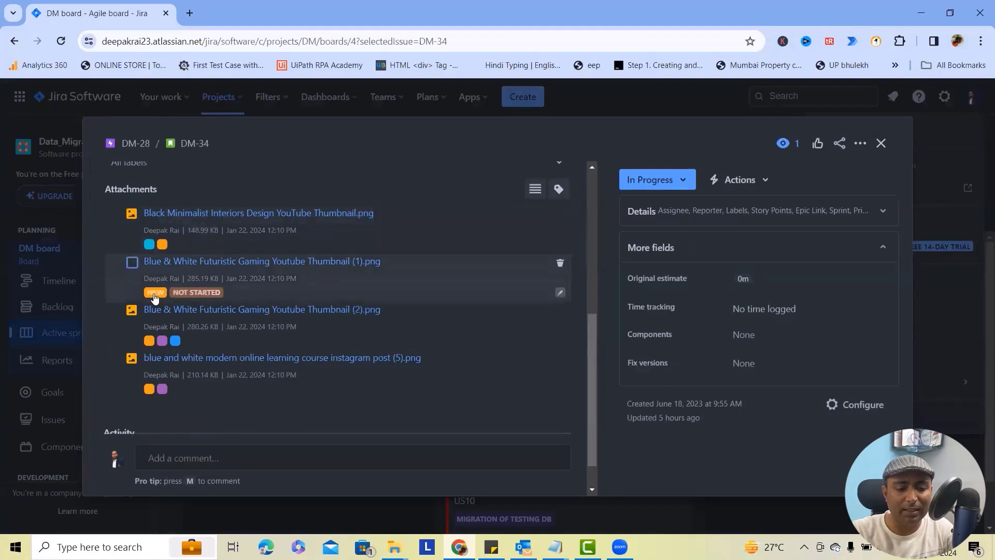
pyautogui.moveTo(257, 344)
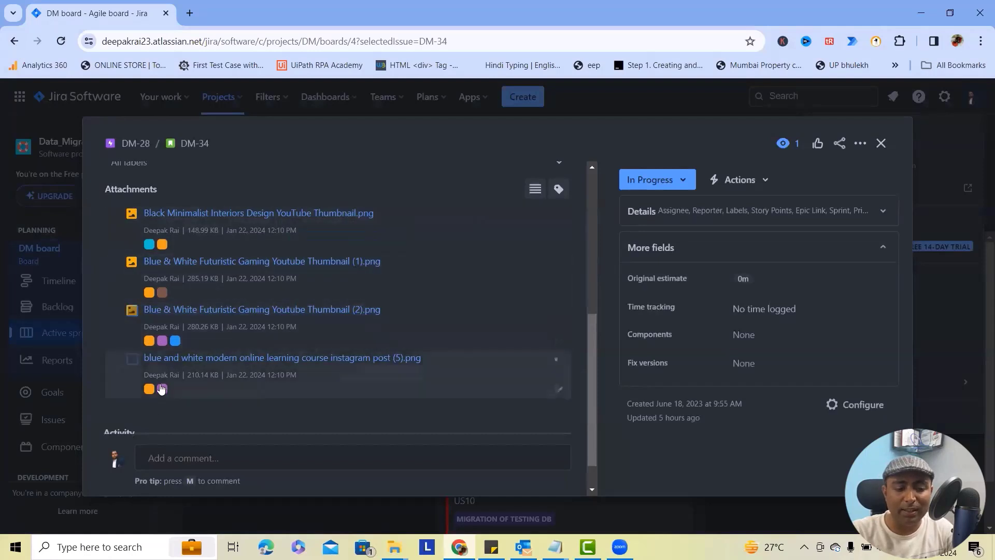
pyautogui.moveTo(191, 392)
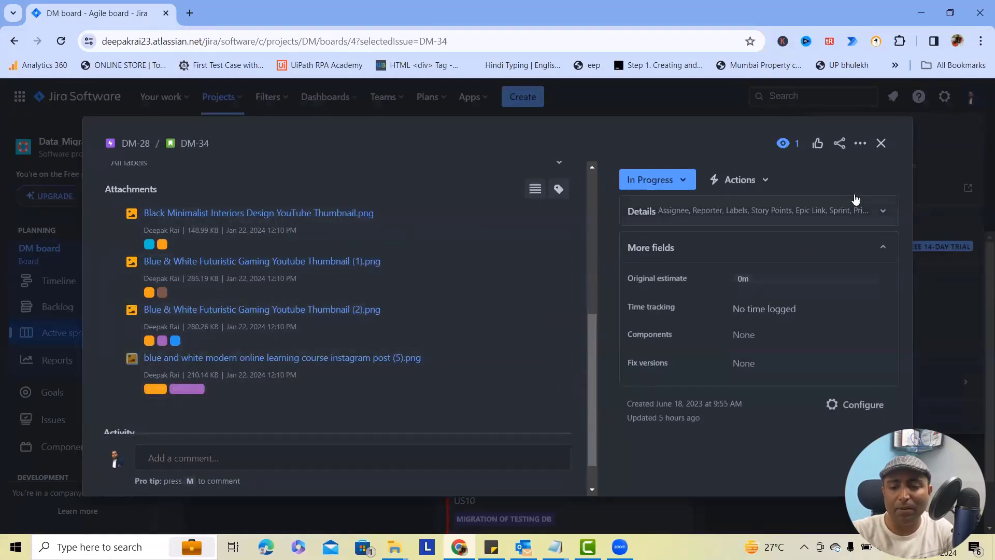
pyautogui.scroll(-1, 436, 280)
pyautogui.scroll(7, 436, 318)
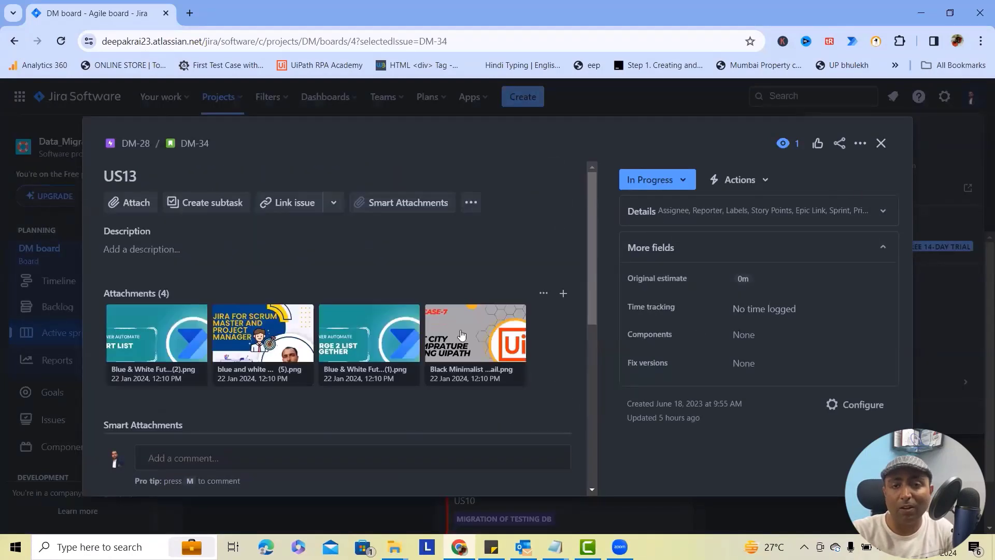
pyautogui.click(882, 142)
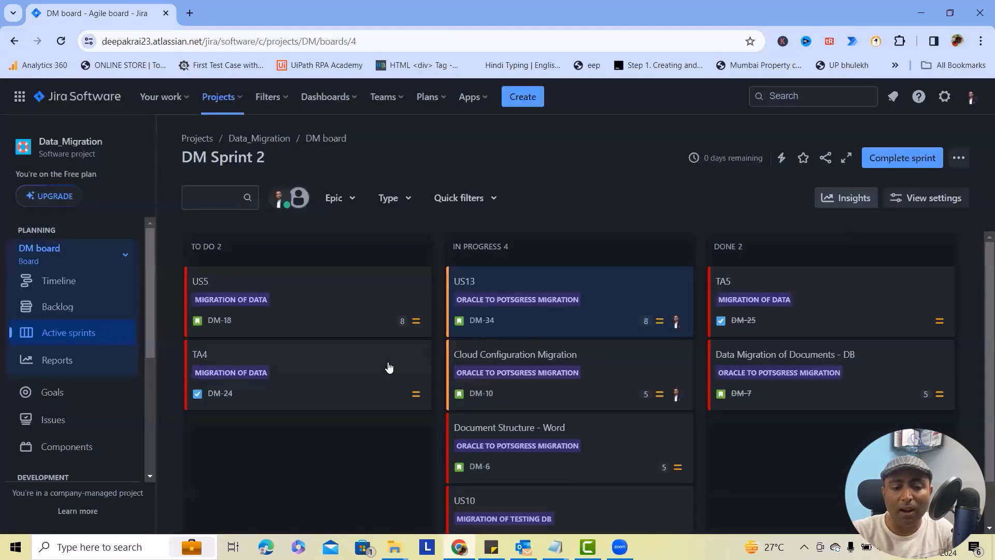
# Open issue DM-24 and examine its label filter options and the labelled files in Smart Attachments.
pyautogui.click(305, 383)
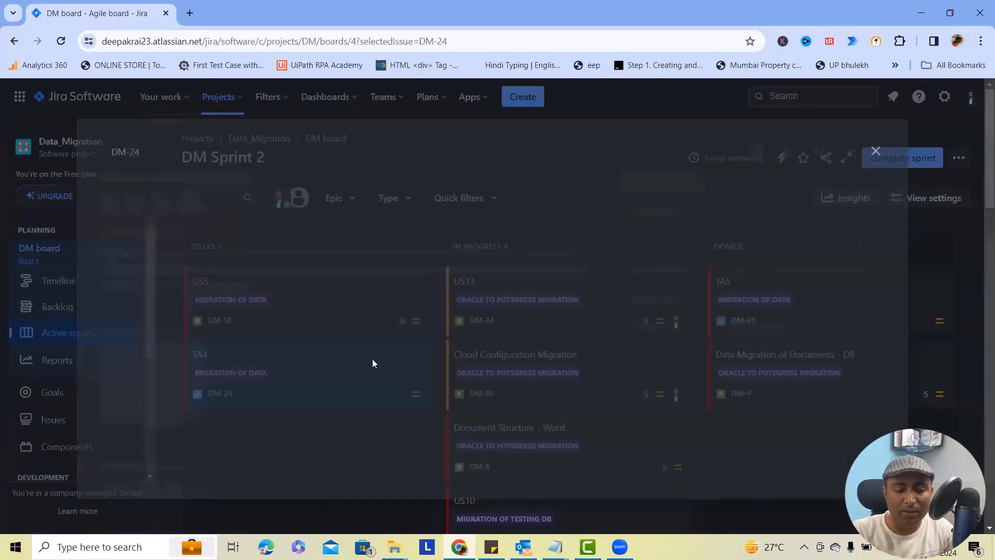
pyautogui.scroll(-3, 372, 360)
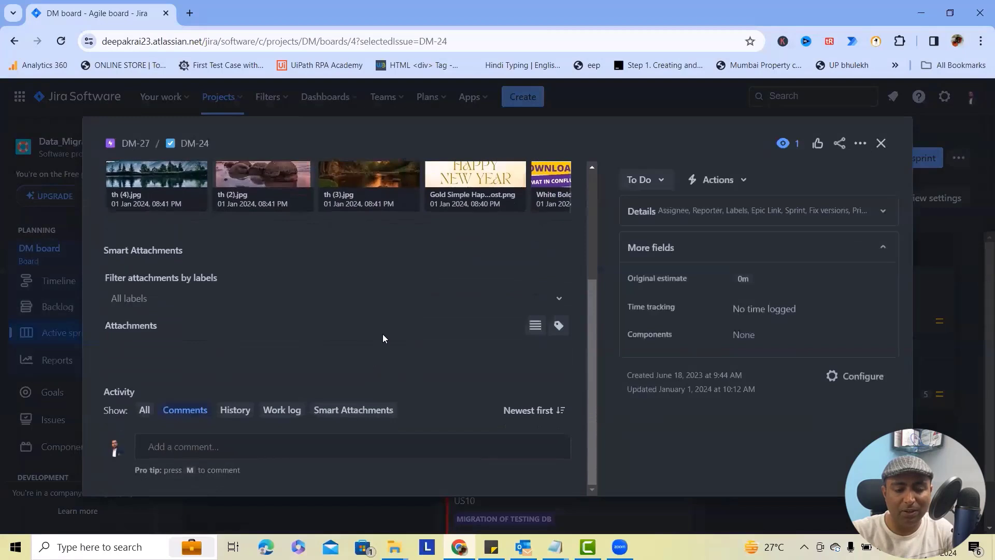
pyautogui.click(532, 304)
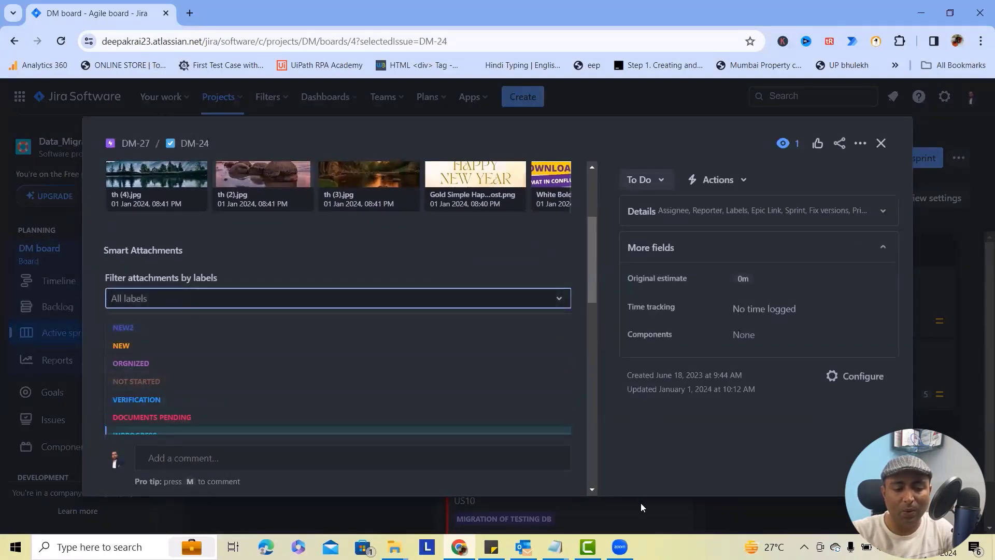
pyautogui.scroll(-2, 589, 491)
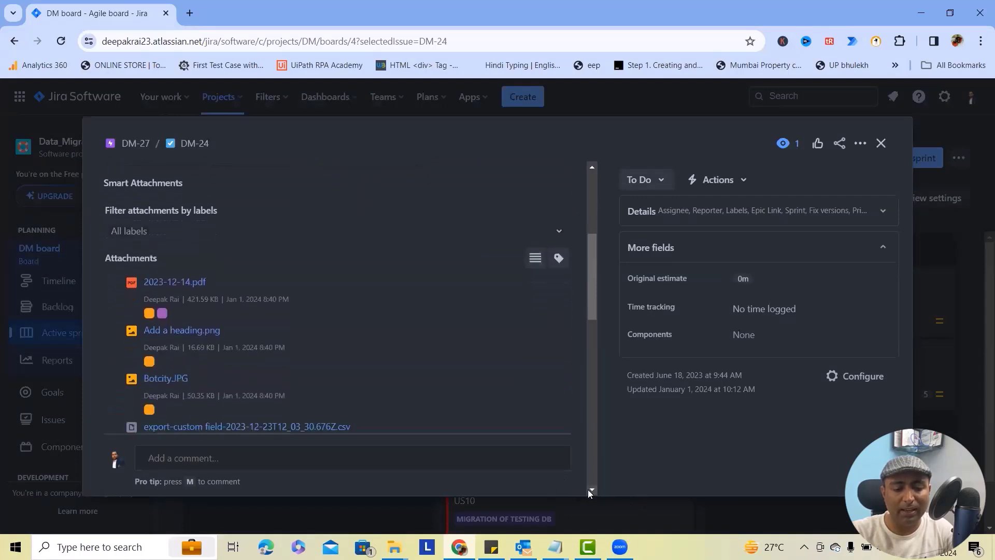
pyautogui.scroll(-5, 311, 367)
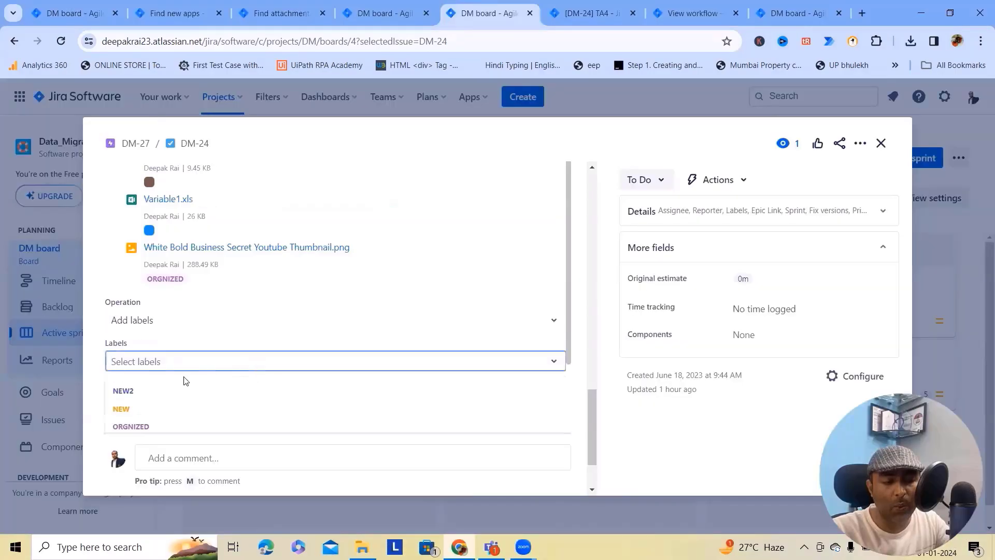
pyautogui.click(148, 412)
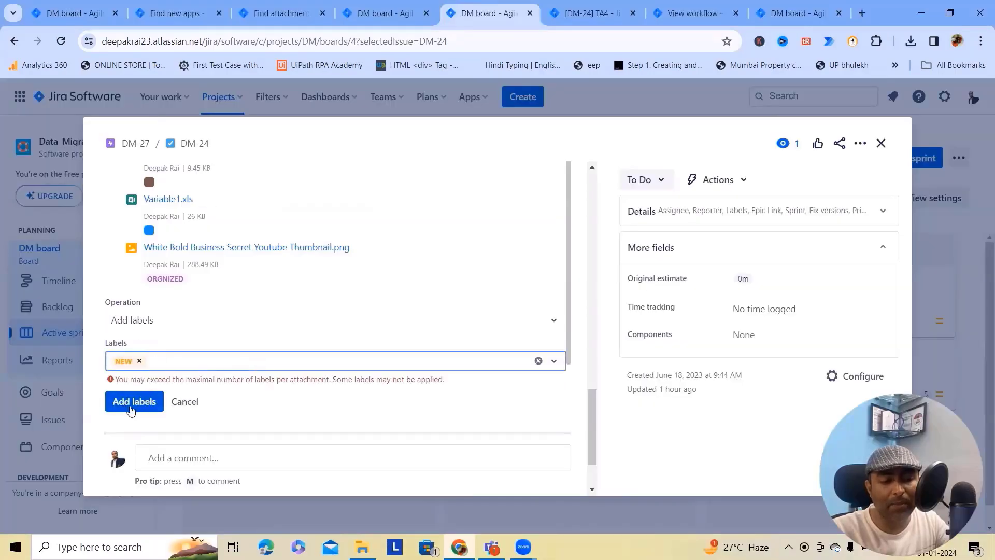
pyautogui.click(554, 362)
pyautogui.scroll(15, 219, 352)
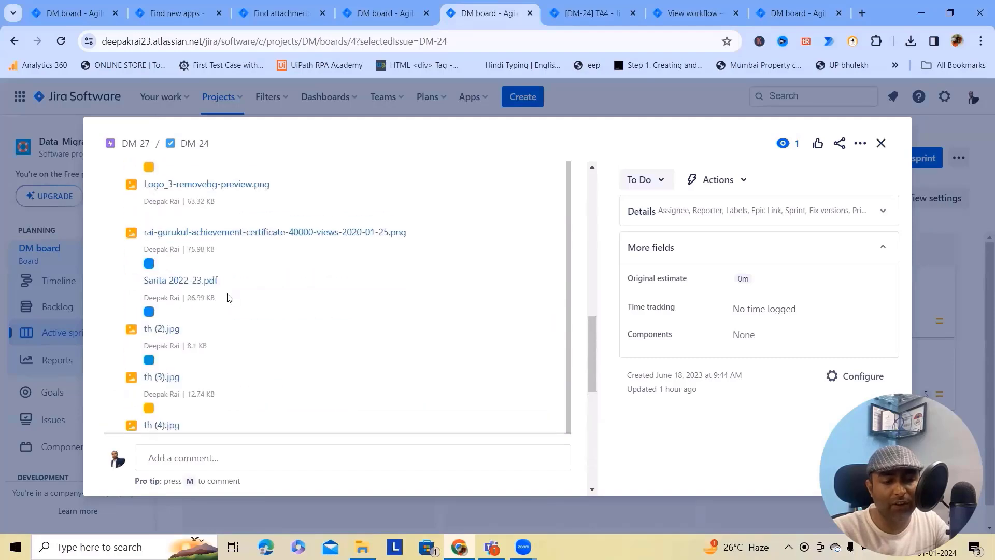
pyautogui.scroll(-10, 171, 405)
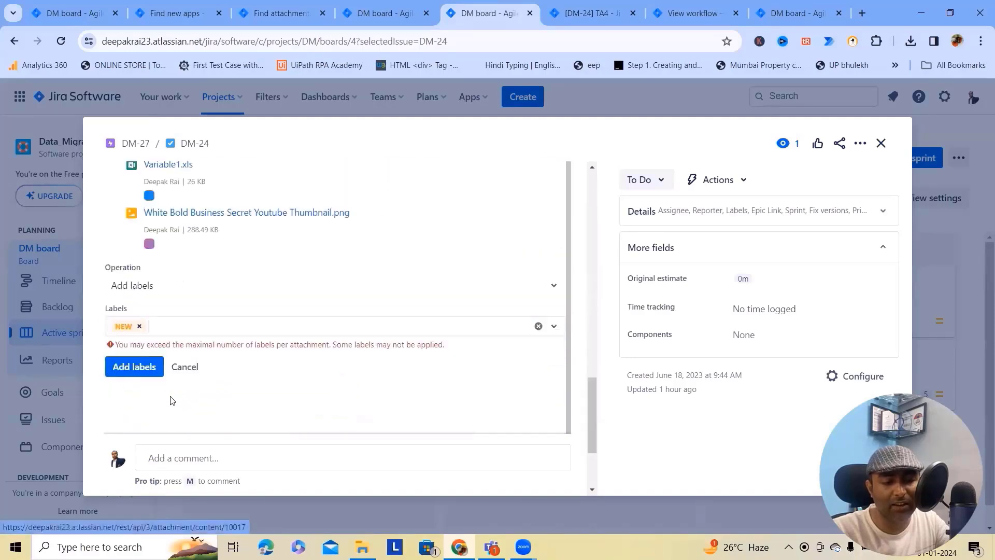
pyautogui.scroll(-2, 164, 301)
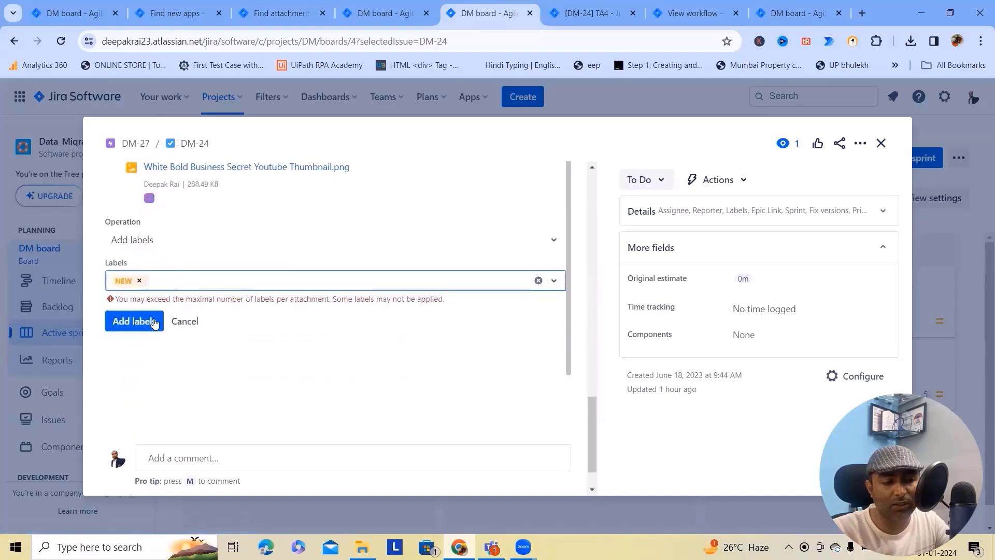
pyautogui.click(538, 328)
pyautogui.scroll(8, 265, 251)
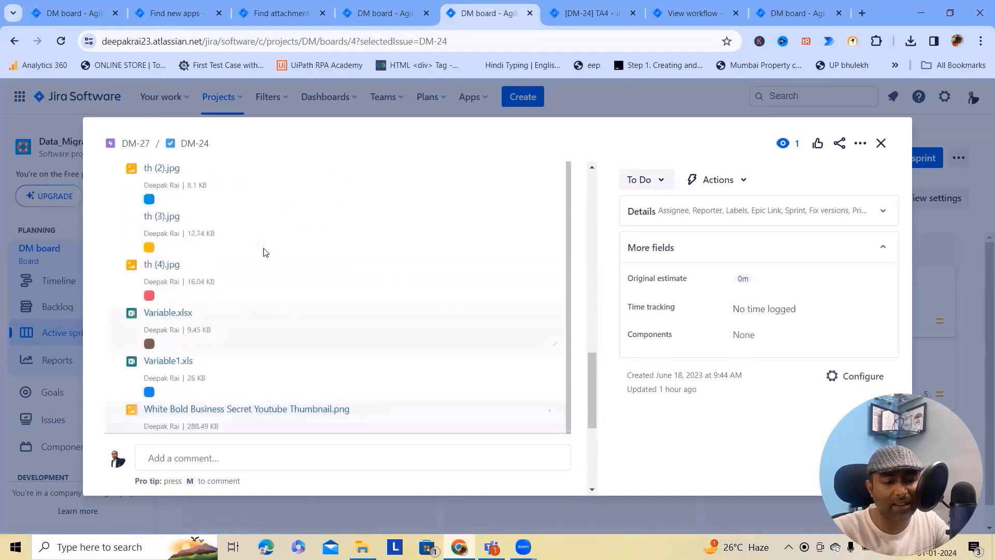
pyautogui.scroll(-4, 167, 299)
pyautogui.scroll(8, 163, 296)
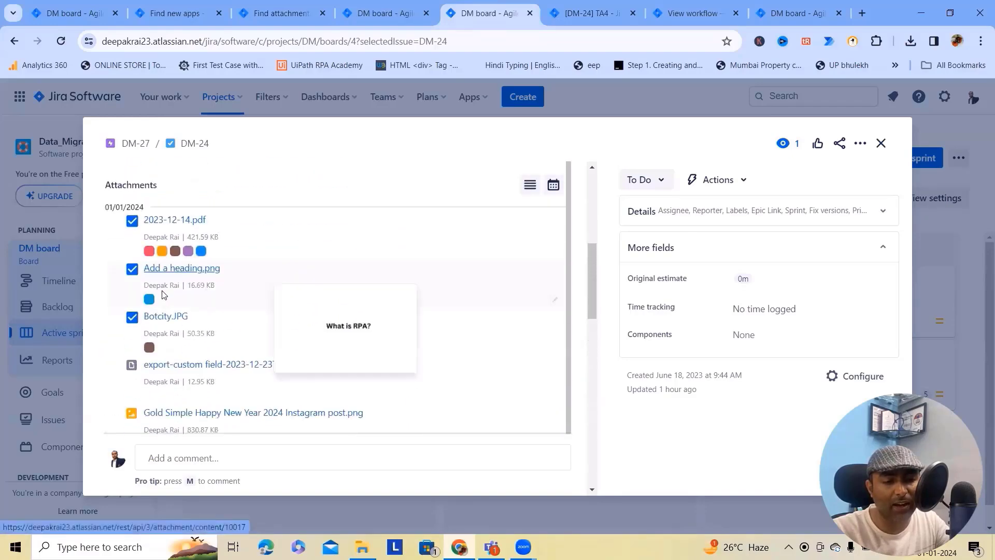
pyautogui.scroll(-10, 161, 296)
pyautogui.scroll(4, 161, 295)
pyautogui.scroll(4, 160, 295)
pyautogui.scroll(-10, 365, 357)
pyautogui.scroll(-1, 368, 364)
pyautogui.scroll(1, 428, 326)
# Bulk-replace the labels of the selected attachments 2023-12-14.pdf, Add a heading.png and Botcity.JPG with NEW.
pyautogui.click(538, 239)
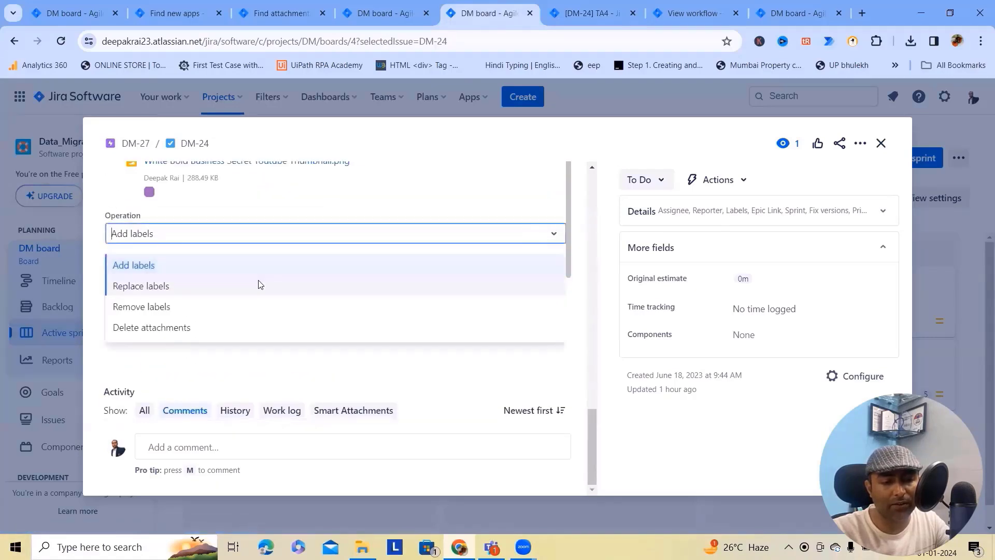
pyautogui.click(146, 289)
pyautogui.click(145, 280)
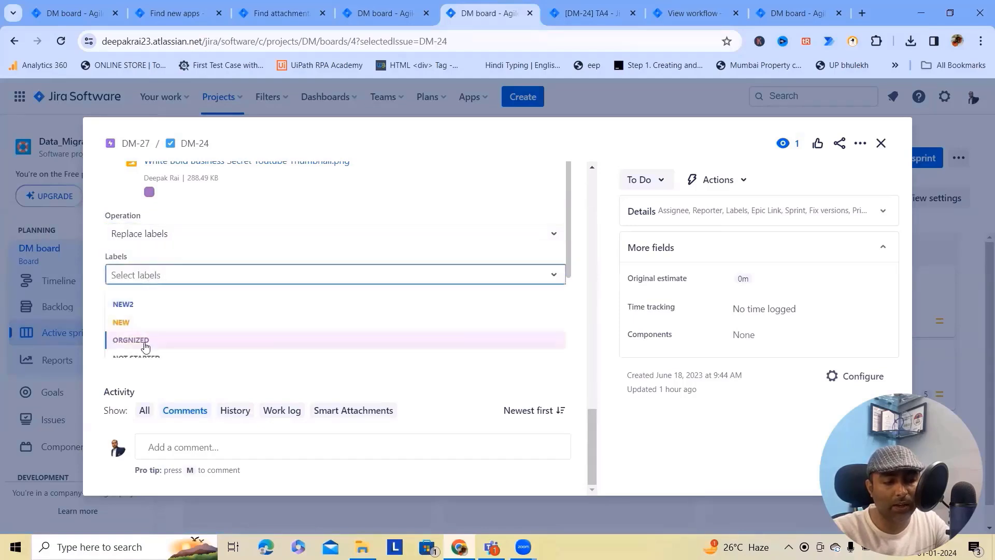
pyautogui.click(149, 327)
pyautogui.click(146, 302)
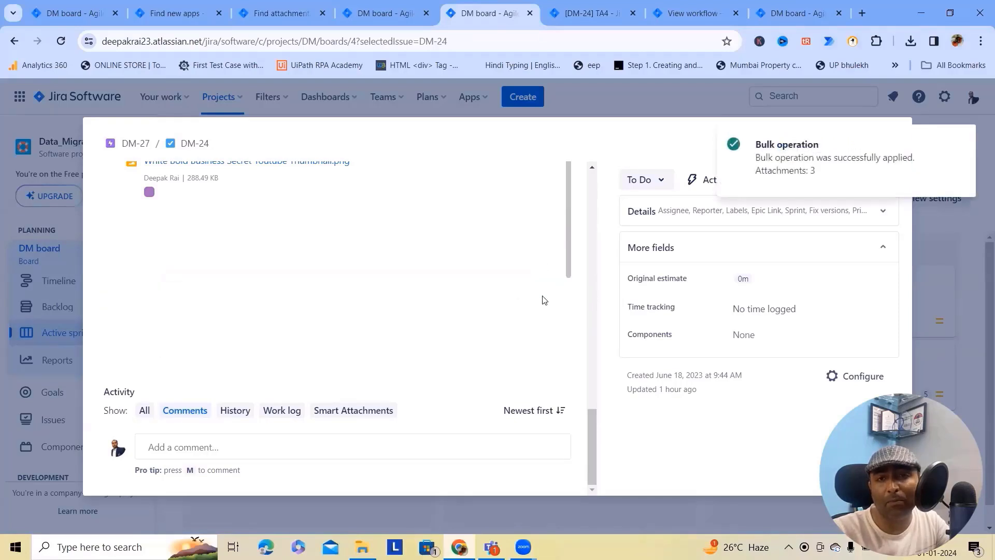
# Add the ORGNIZED label to the attachment 2023-12-14.pdf in DM-24.
pyautogui.scroll(15, 232, 259)
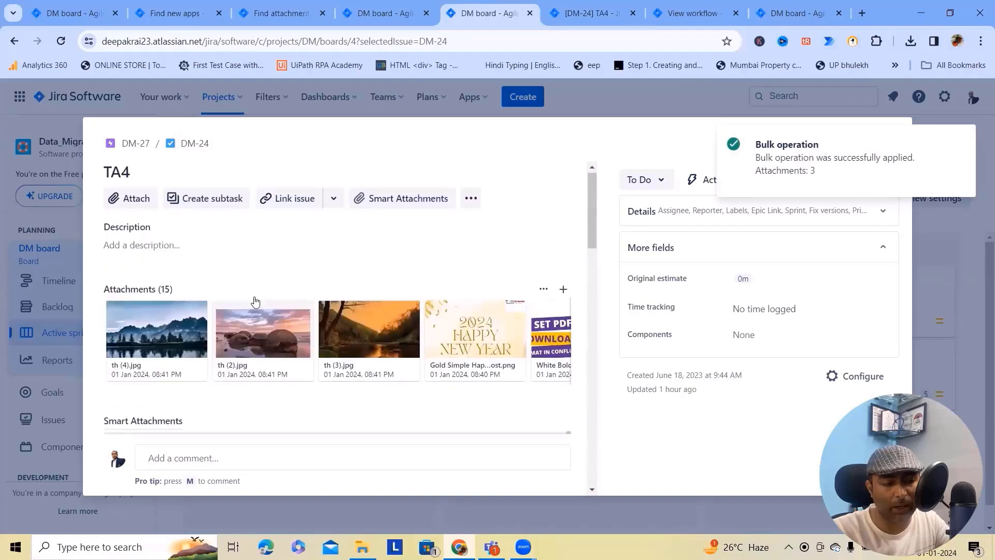
pyautogui.scroll(-5, 255, 297)
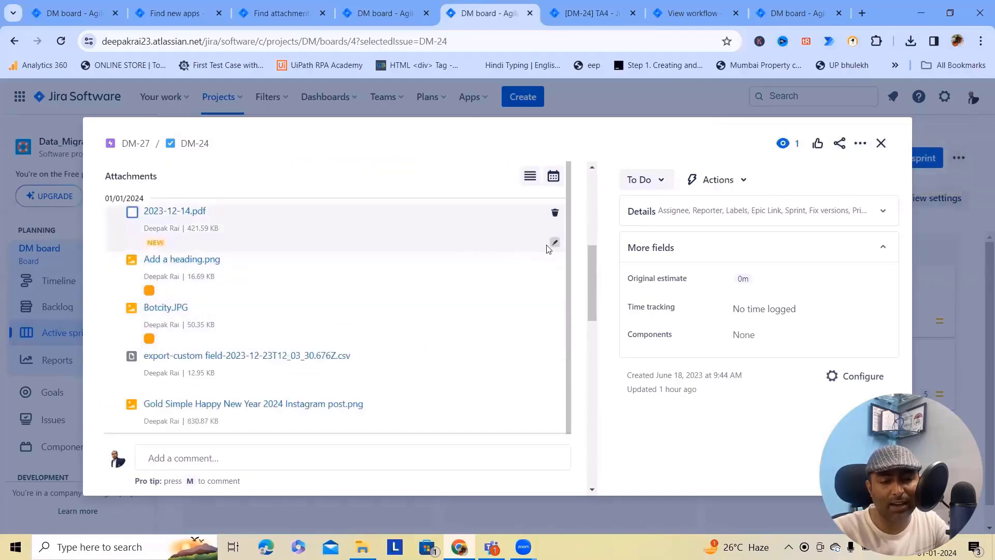
pyautogui.click(556, 245)
pyautogui.click(269, 296)
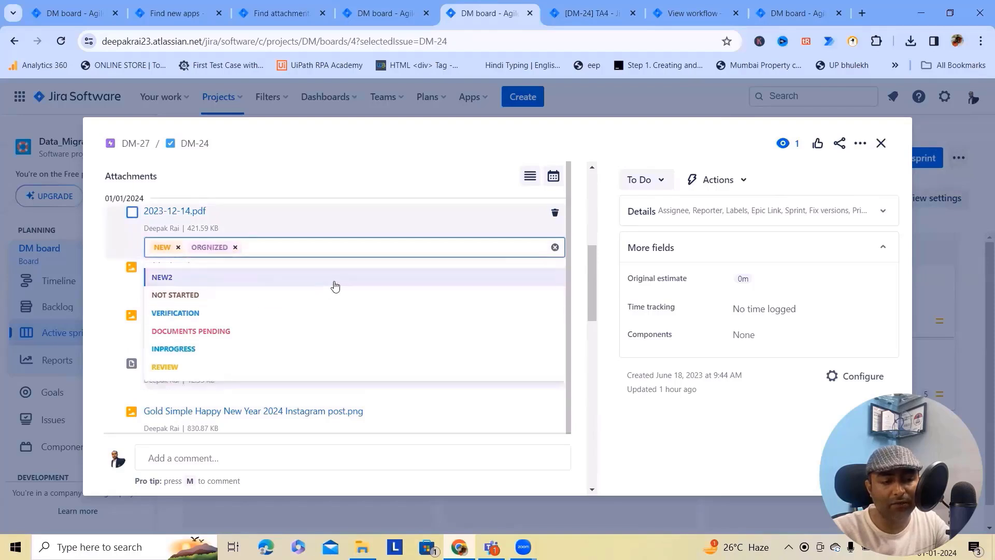
pyautogui.click(364, 257)
# Examine the bulk operations offered for the attachments in DM-24, and close the issue.
pyautogui.scroll(-5, 238, 332)
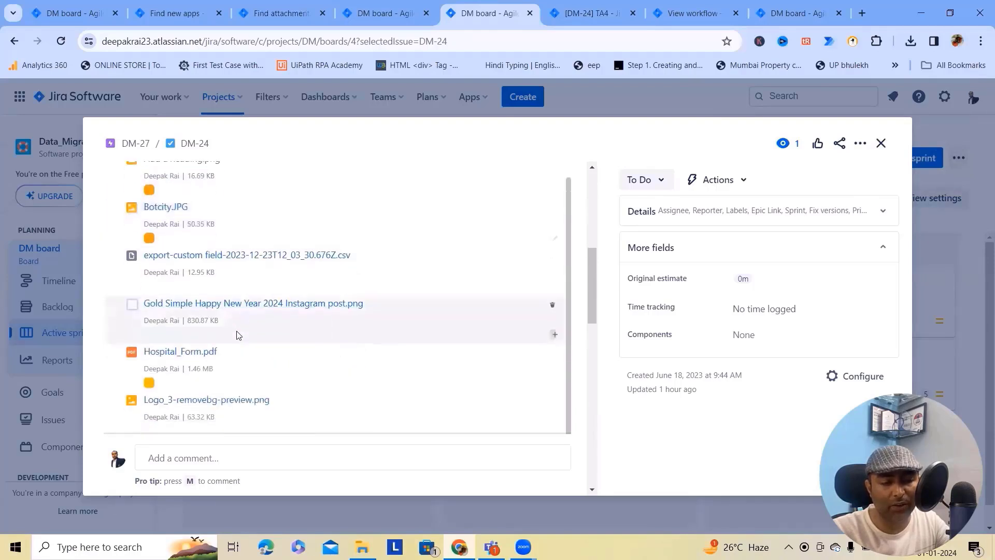
pyautogui.scroll(-1, 248, 333)
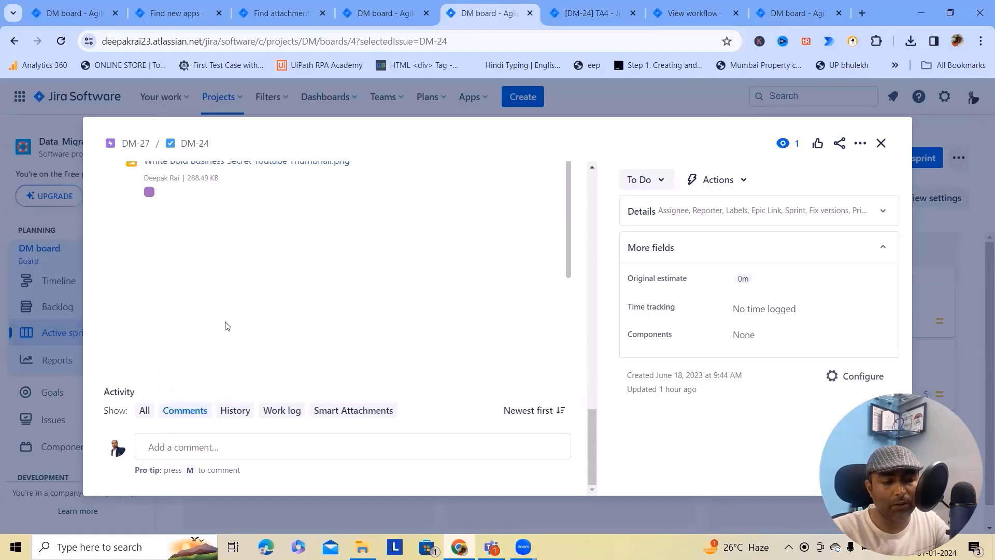
pyautogui.scroll(10, 228, 316)
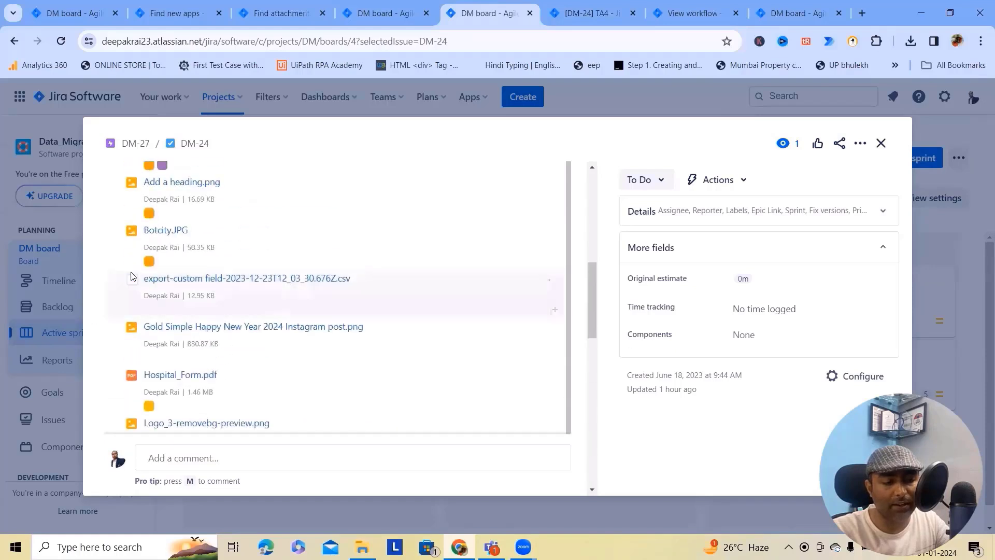
pyautogui.scroll(-10, 137, 313)
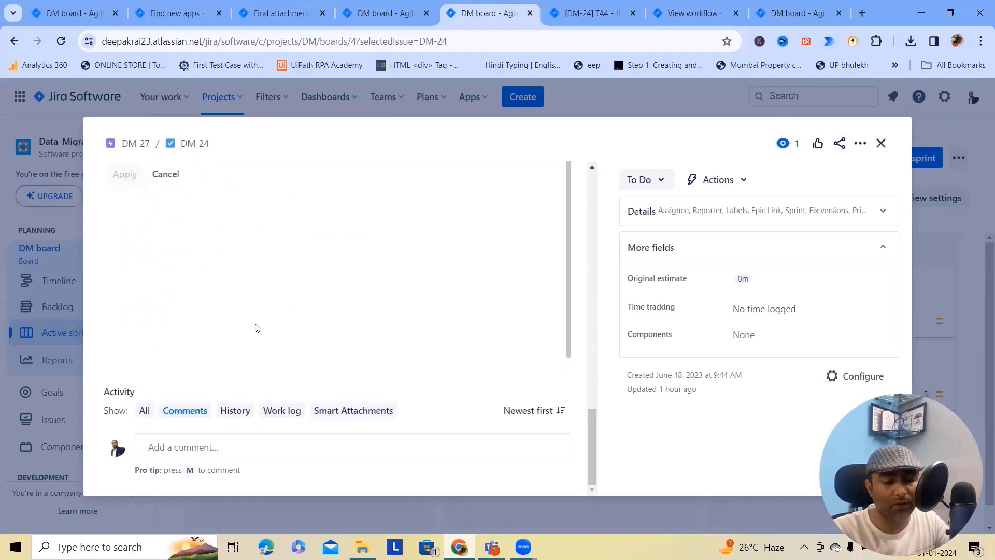
pyautogui.click(208, 234)
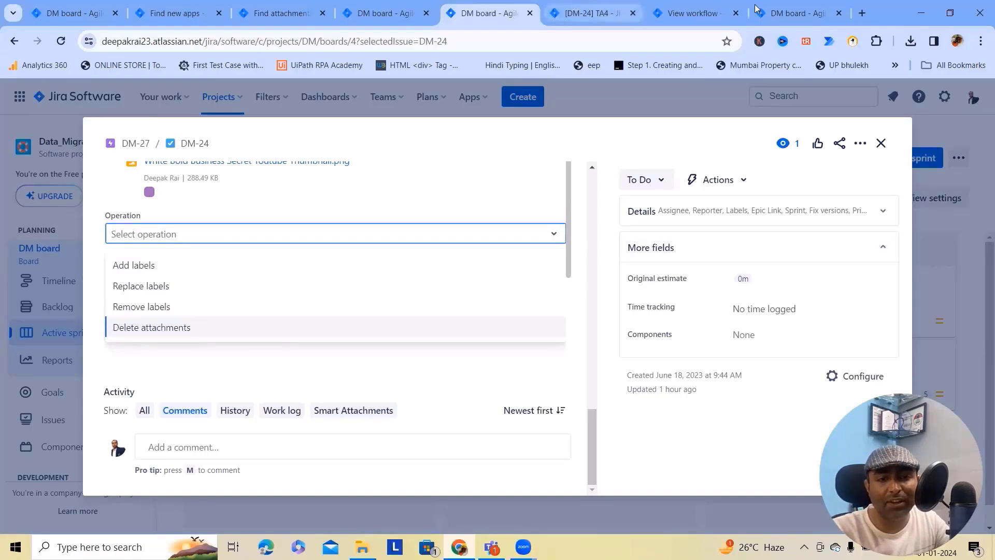
pyautogui.click(881, 143)
# Bring up the Software Simplified Workflow for Project DM and examine its statuses and transitions in the diagram view.
pyautogui.click(691, 14)
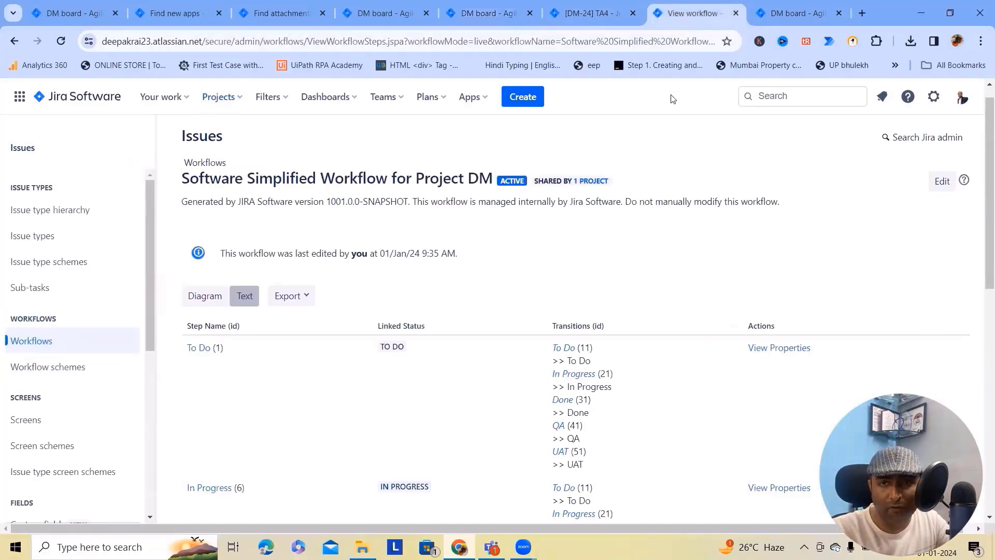
pyautogui.scroll(-2, 575, 182)
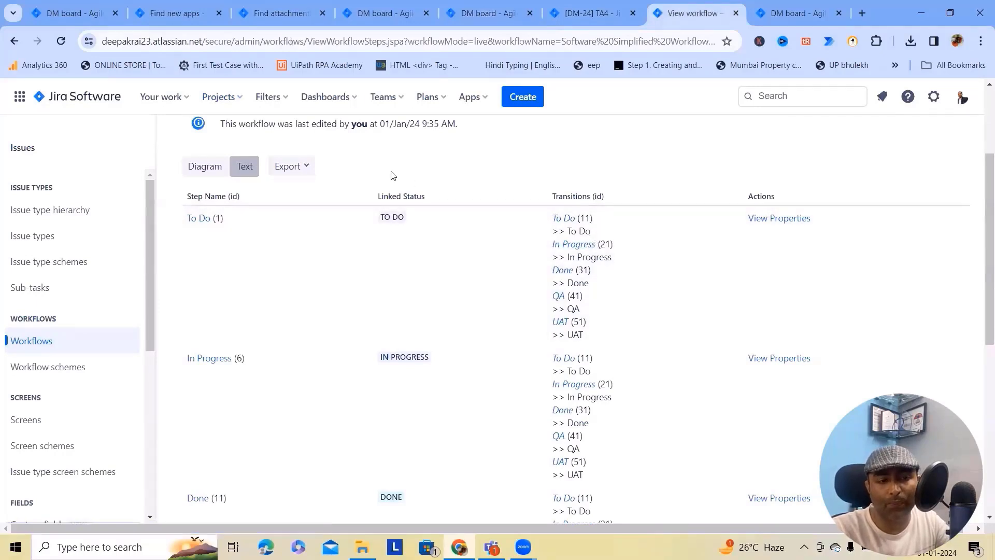
pyautogui.click(214, 167)
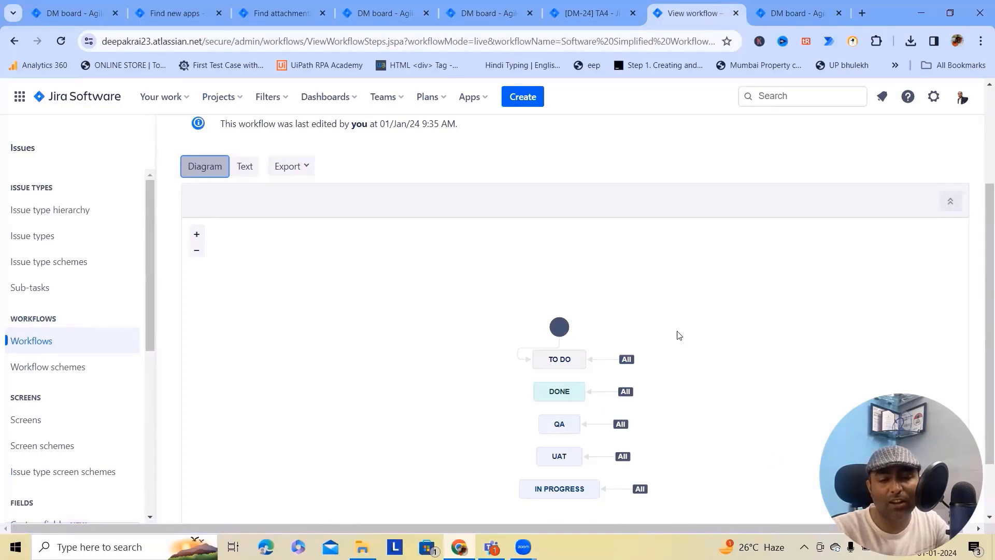
pyautogui.scroll(-1, 679, 335)
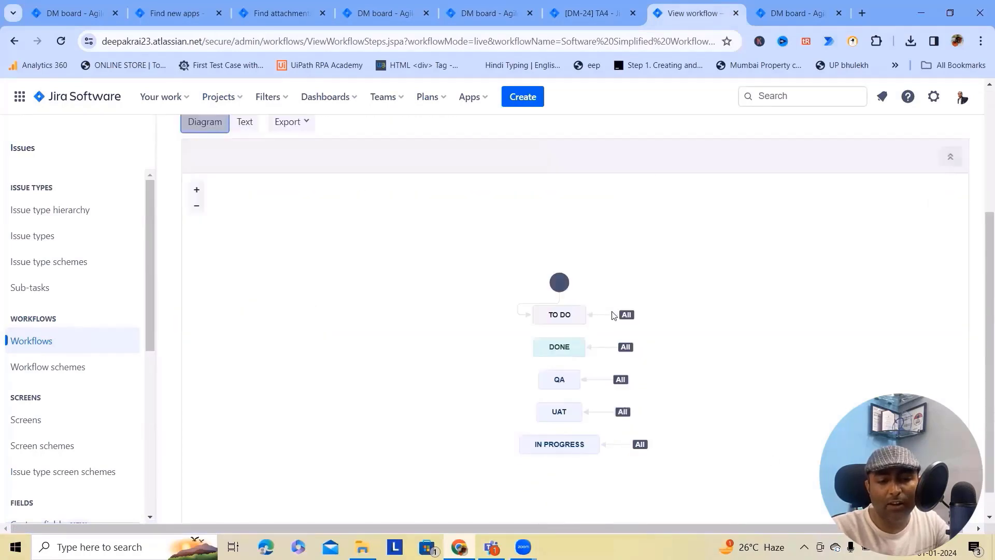
pyautogui.scroll(4, 412, 194)
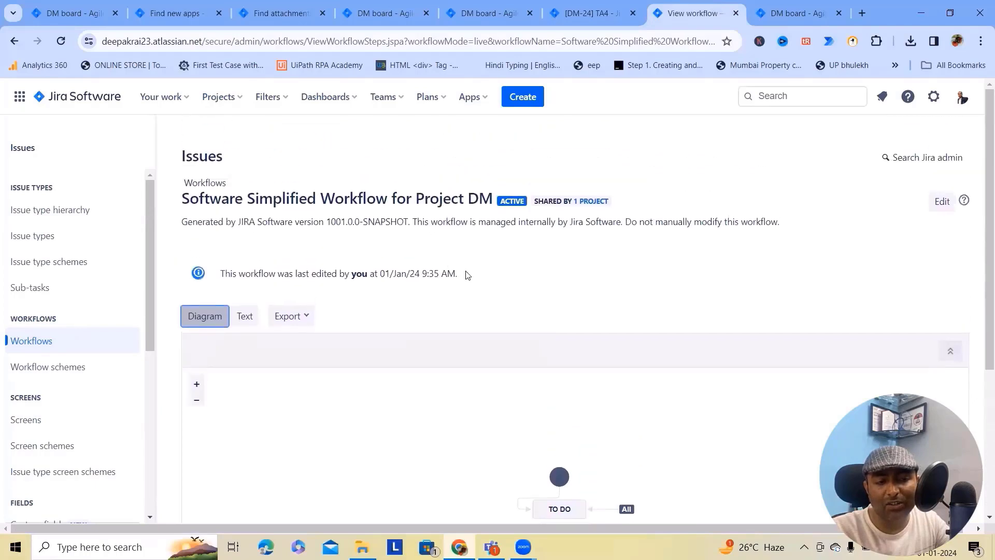
pyautogui.scroll(-5, 715, 352)
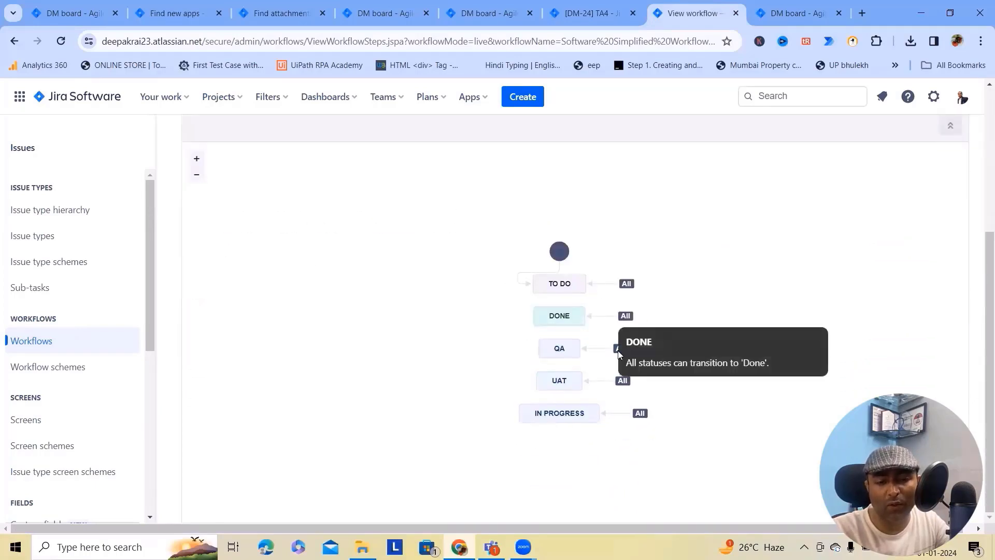
pyautogui.scroll(4, 533, 416)
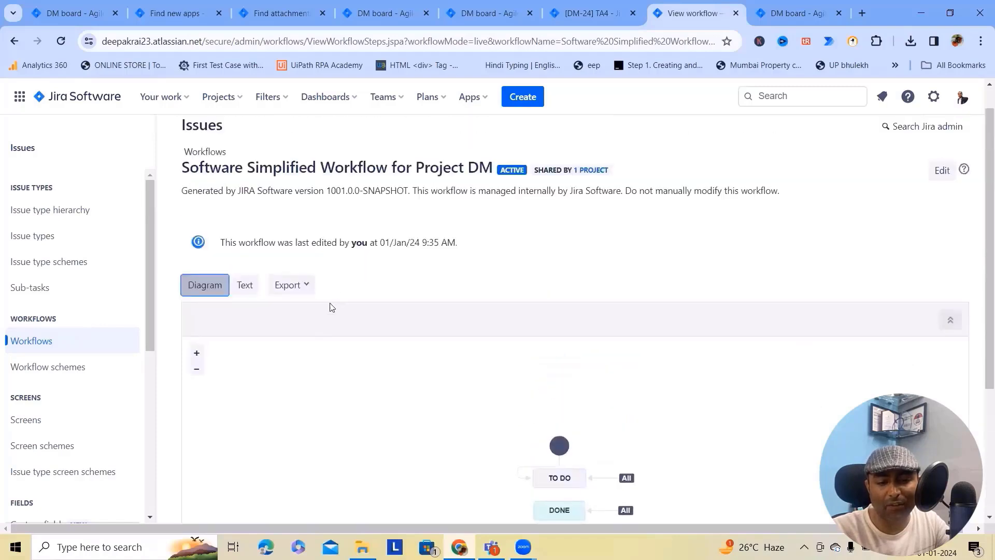
# Open the workflow for editing and view the validators of the To Do transition.
pyautogui.click(942, 170)
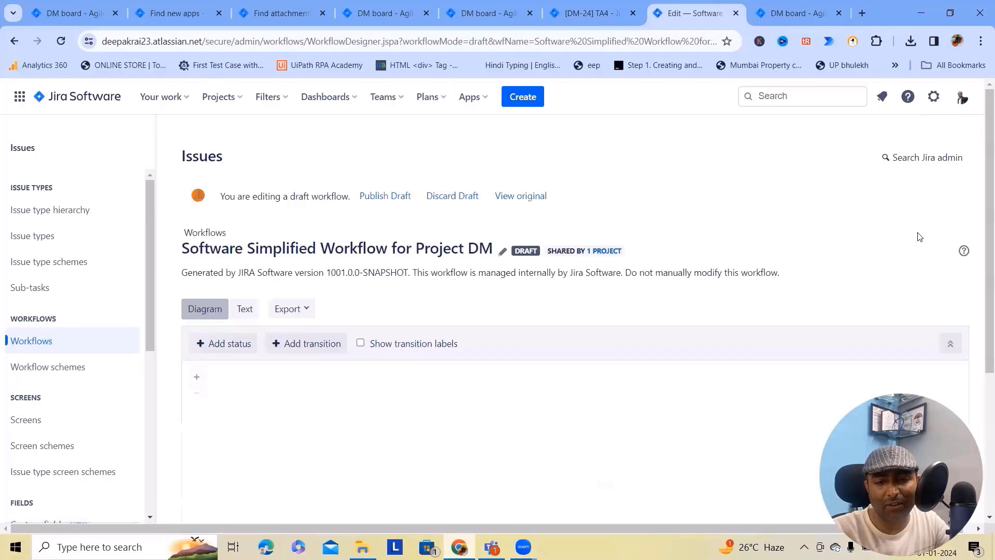
pyautogui.scroll(-4, 312, 322)
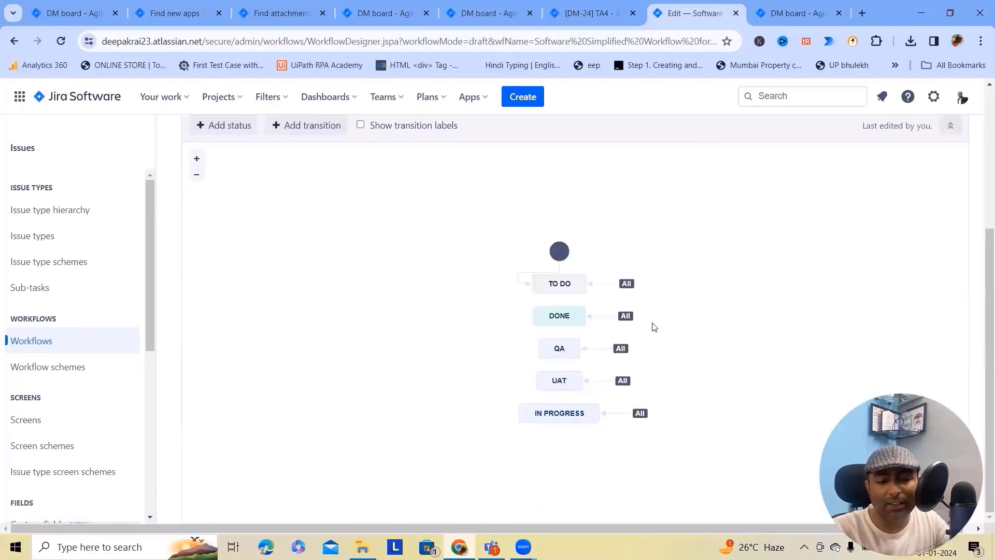
pyautogui.click(605, 288)
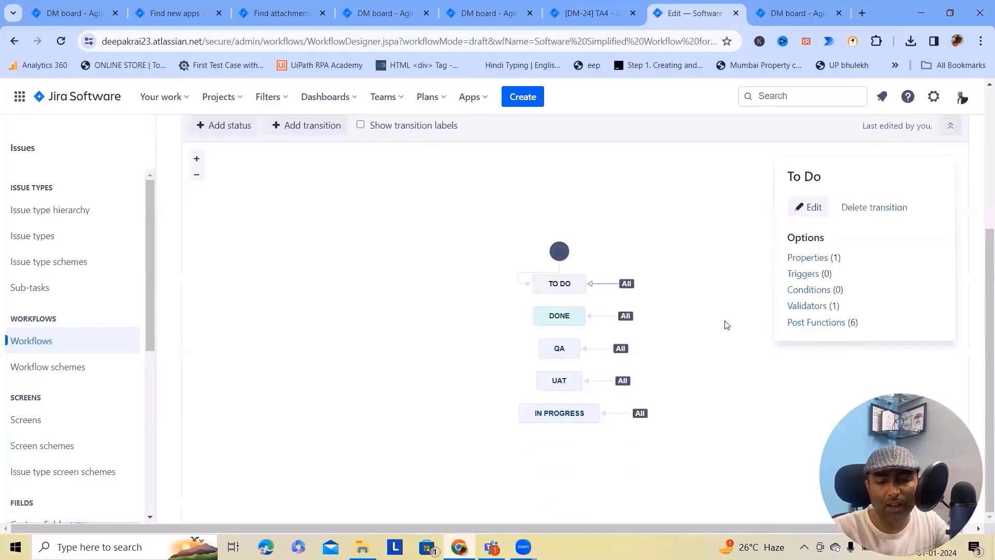
pyautogui.click(809, 307)
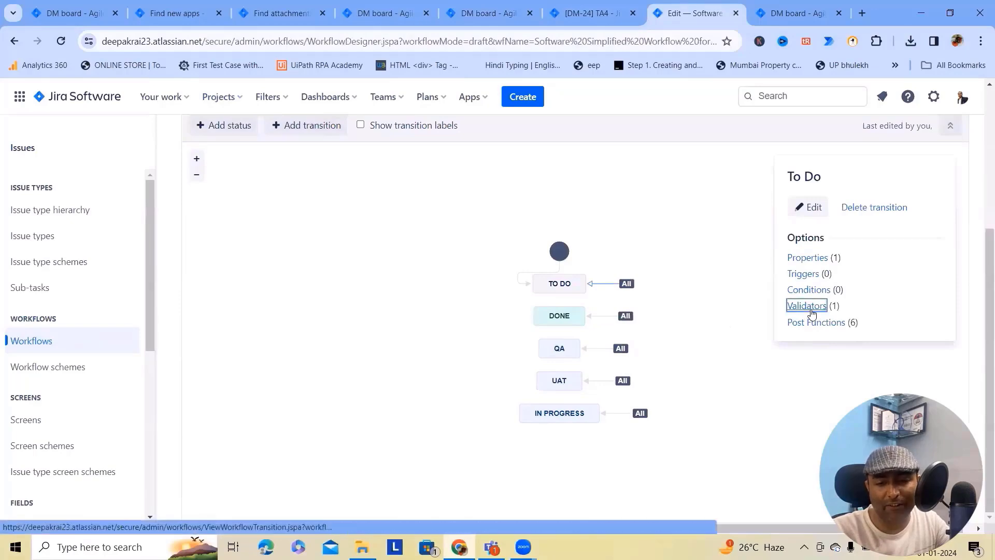
pyautogui.scroll(-3, 523, 324)
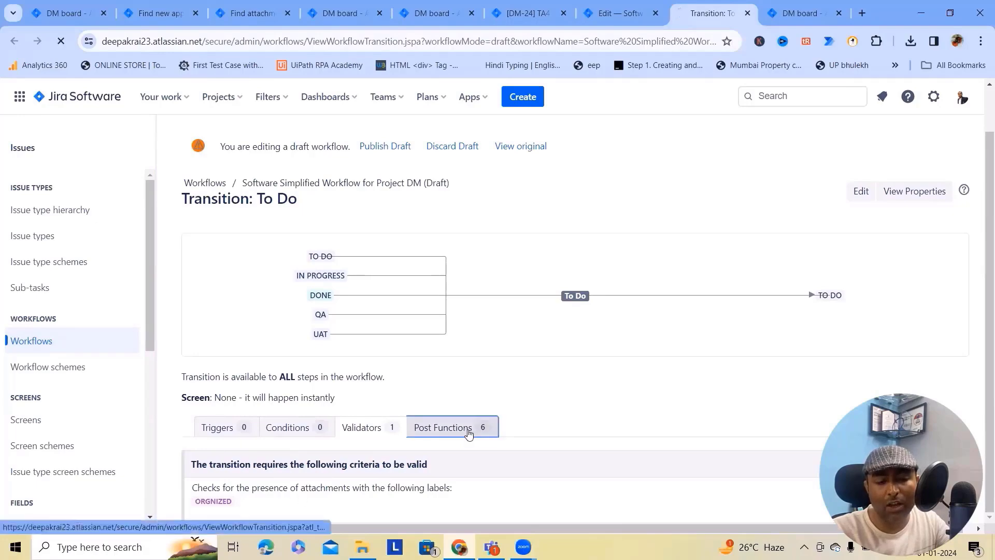
# Examine the To Do transition's post functions and return to its attachment label validator.
pyautogui.click(434, 433)
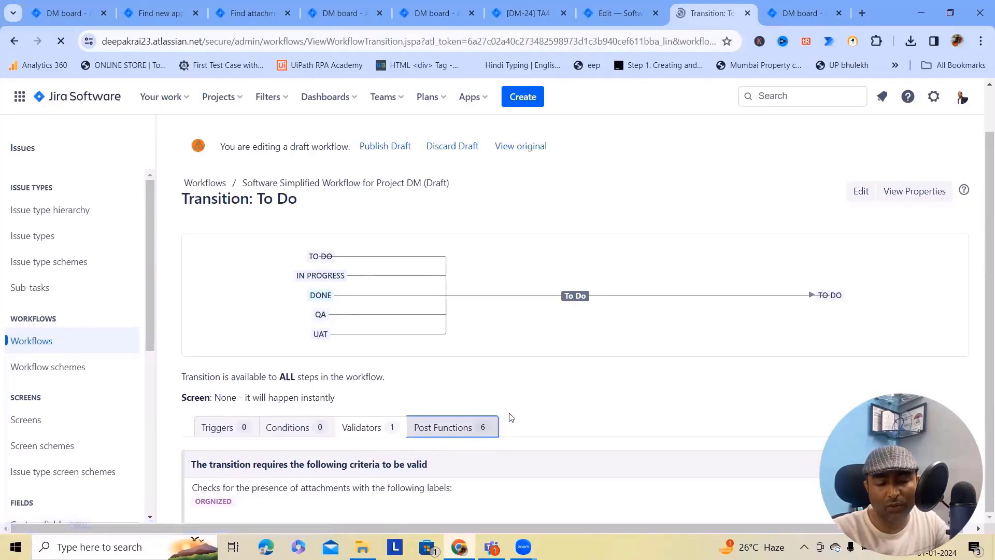
pyautogui.scroll(-3, 398, 432)
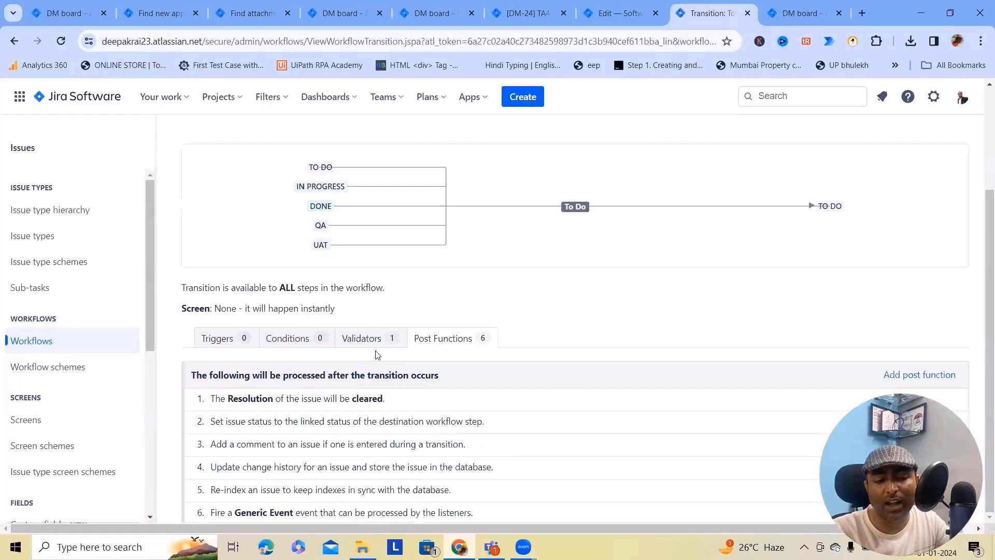
pyautogui.click(362, 342)
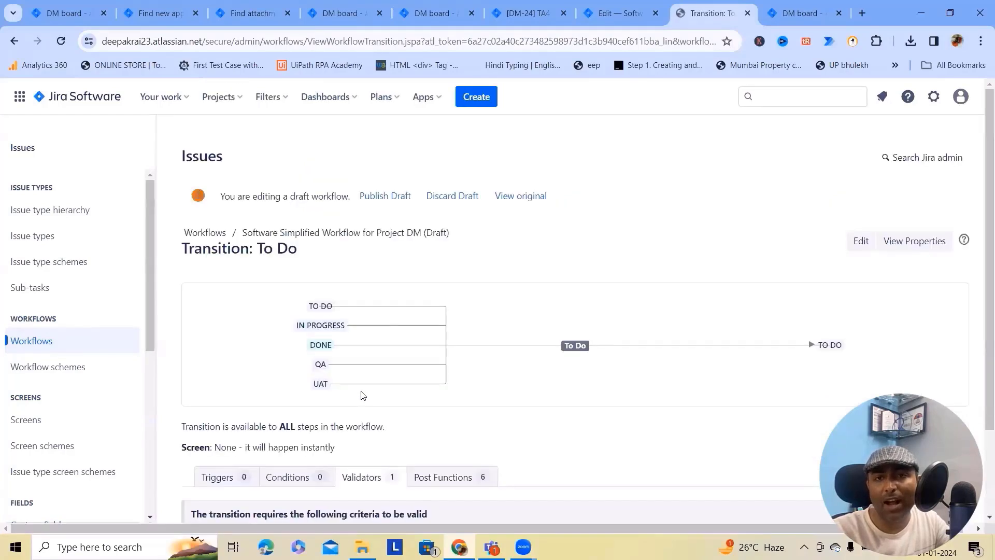
pyautogui.scroll(-1, 451, 367)
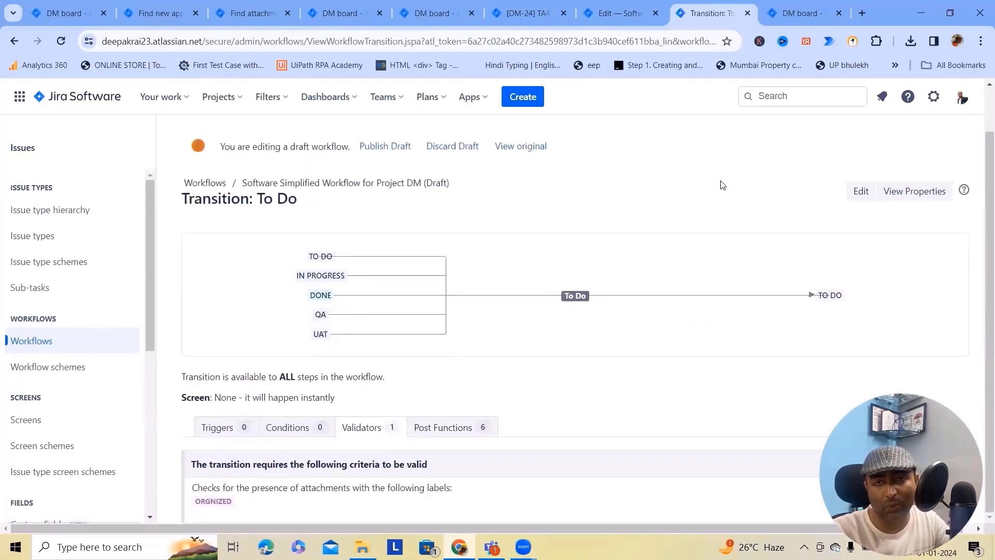
# Open the active sprint of the DM board and move Document Structure - Word (DM-6) from To Do to In Progress.
pyautogui.click(165, 7)
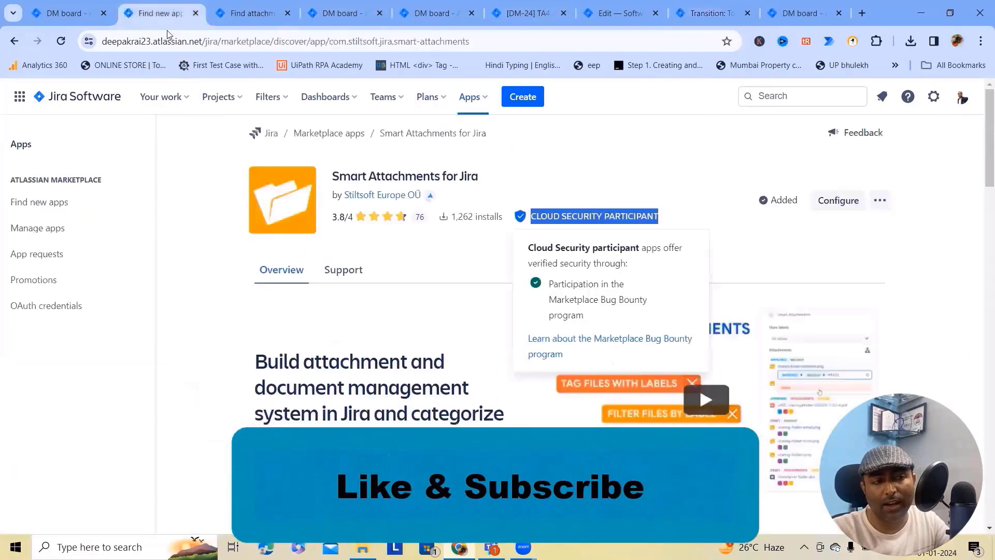
pyautogui.click(248, 13)
pyautogui.scroll(5, 35, 298)
pyautogui.click(63, 333)
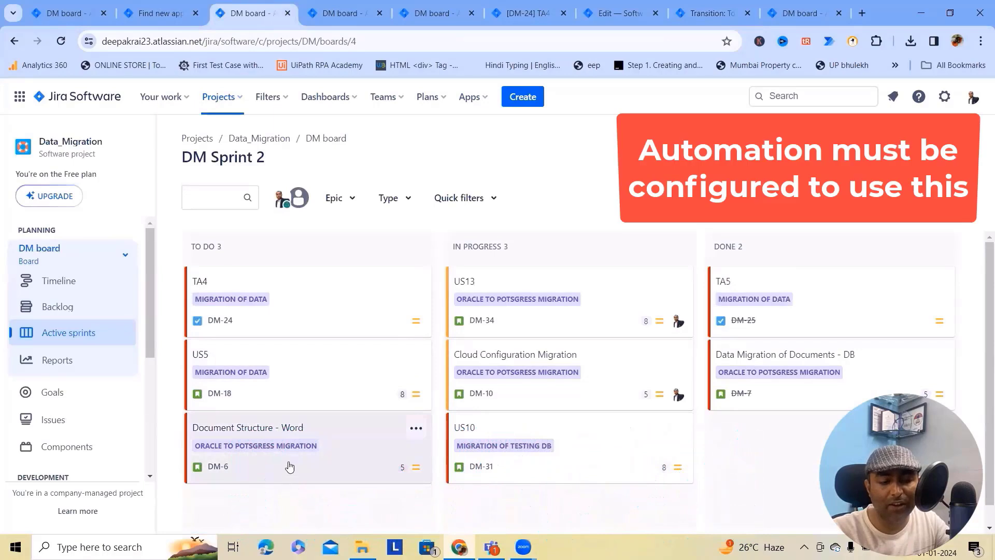
pyautogui.moveTo(328, 438); pyautogui.dragTo(534, 431)
# Open issue DM-6, examine its status and available issue actions, and close the issue.
pyautogui.scroll(-1, 643, 477)
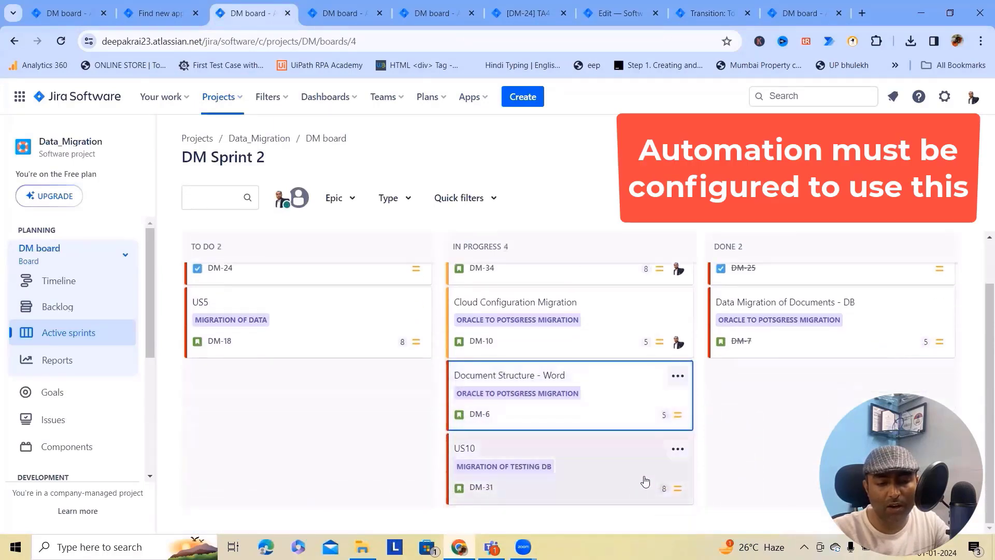
pyautogui.click(621, 386)
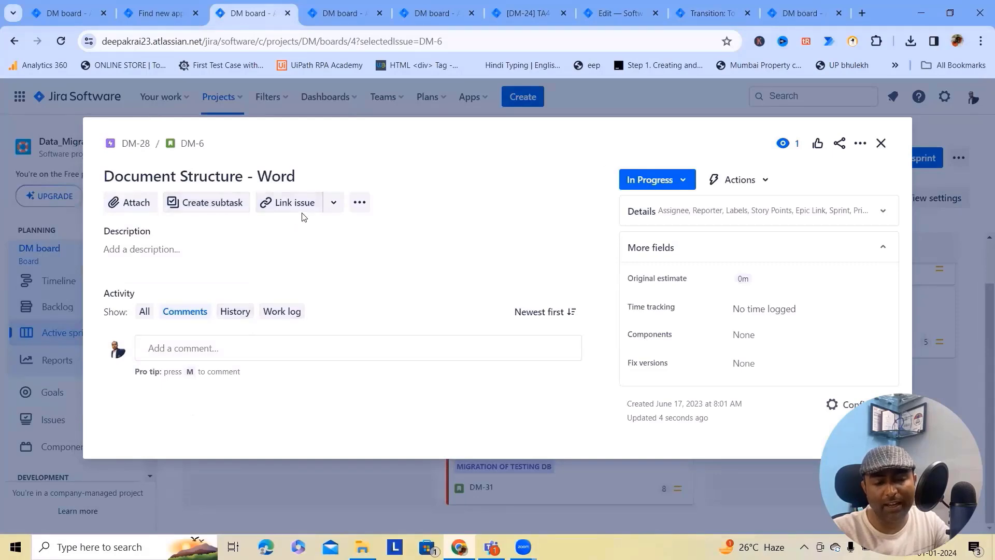
pyautogui.click(881, 143)
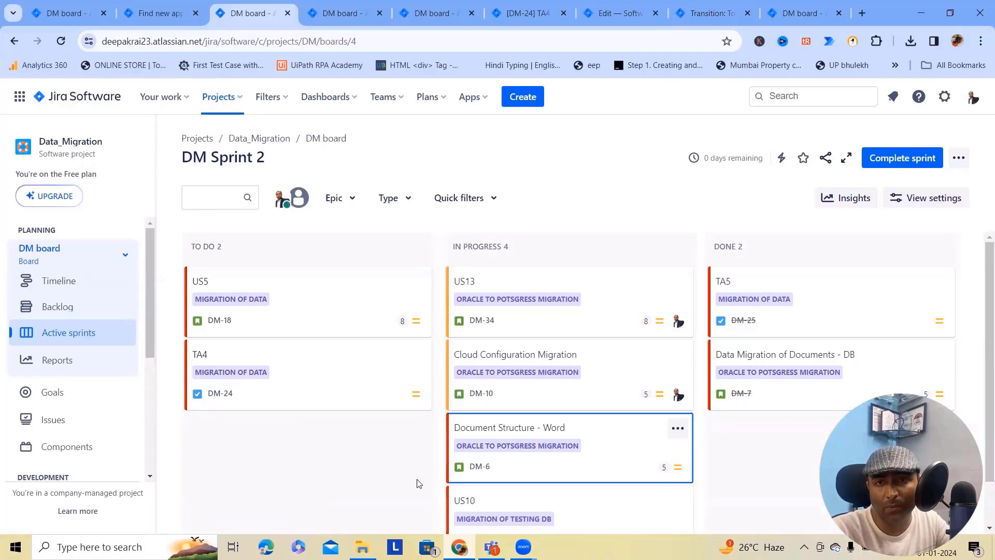
pyautogui.scroll(-1, 599, 469)
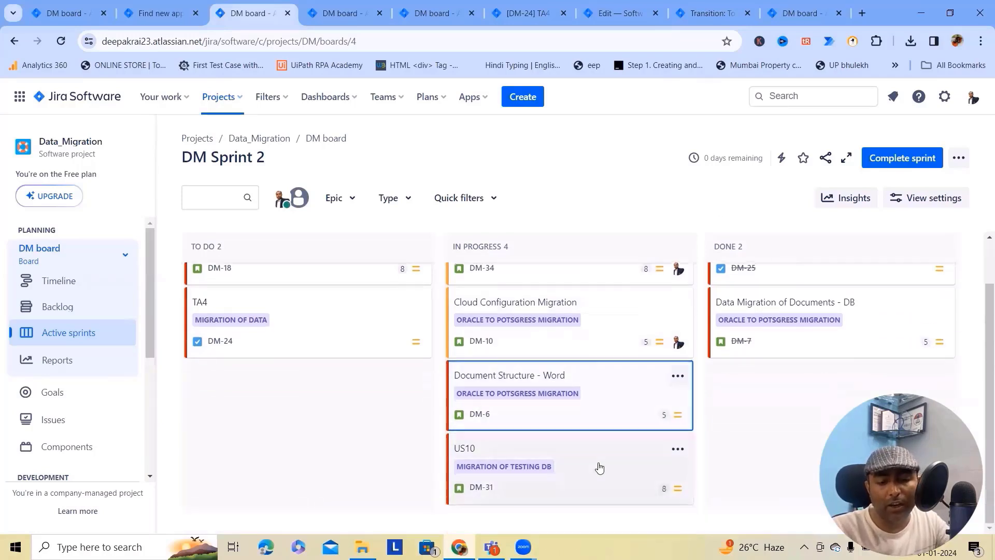